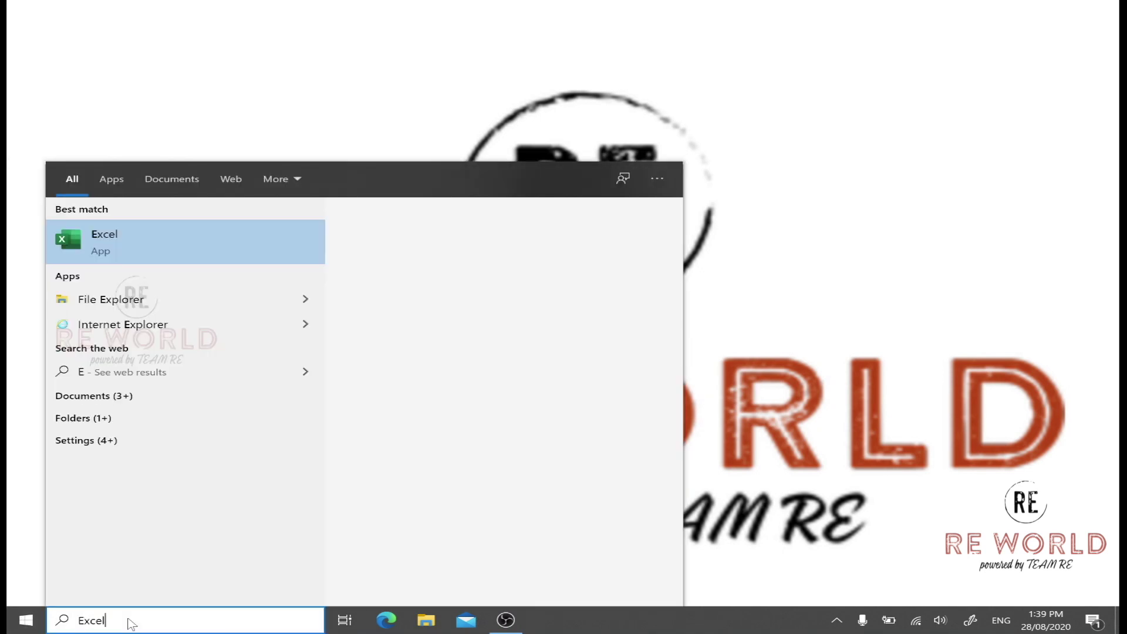
Launch Excel from the Windows search results to reach its Home start screen
left_click(107, 243)
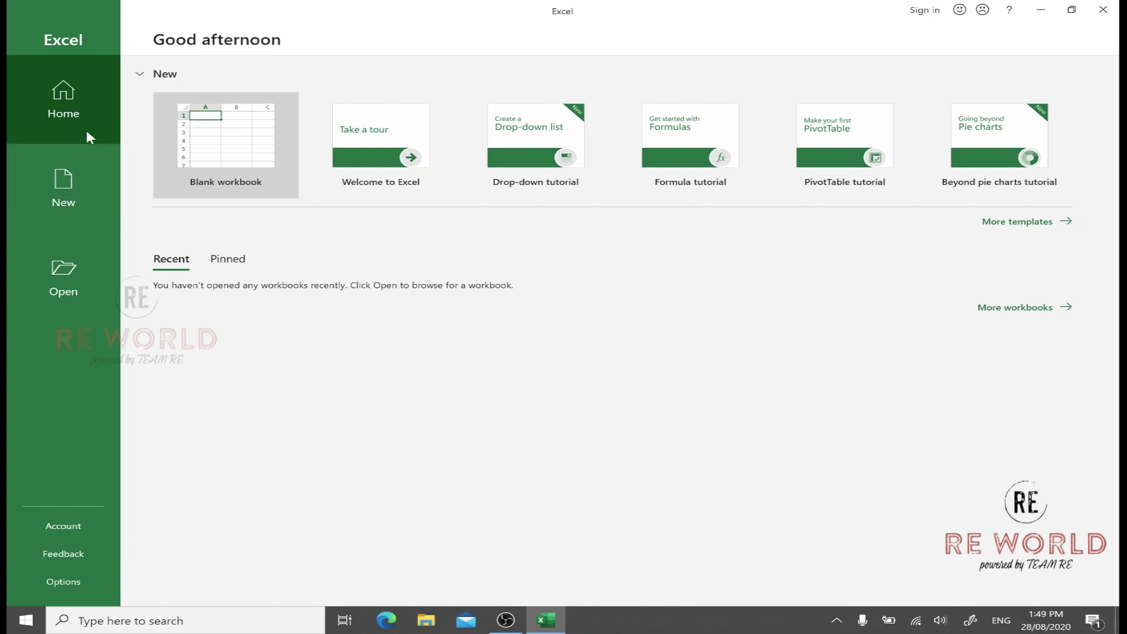
Show the New template gallery and scroll through templates like Academic calendar and budgets
left_click(63, 189)
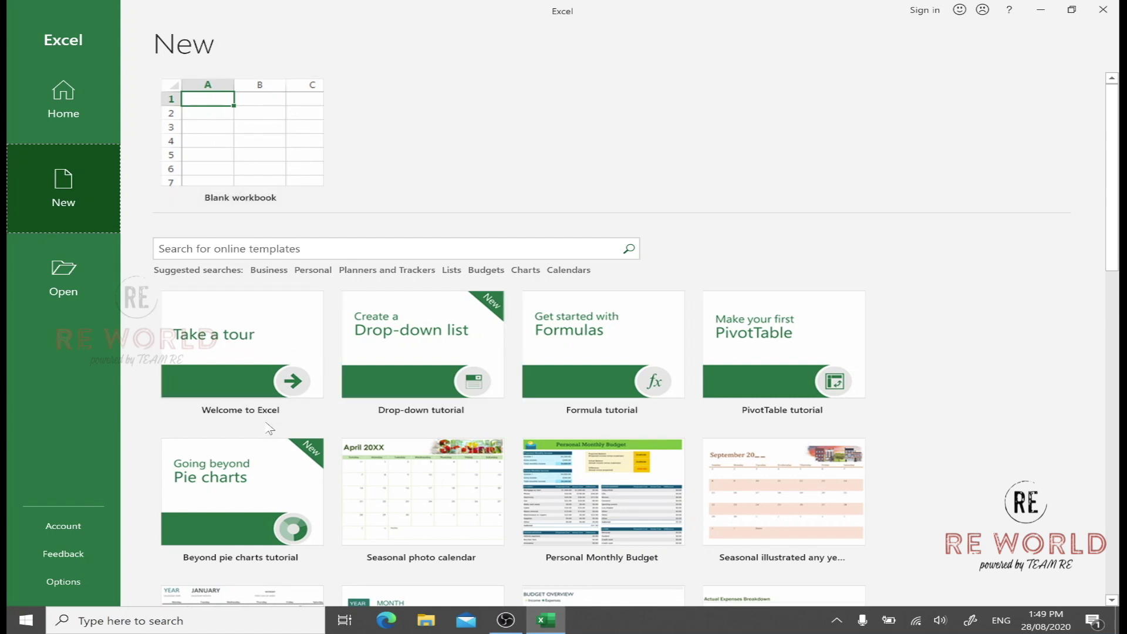
scroll(412, 455, "down", 1)
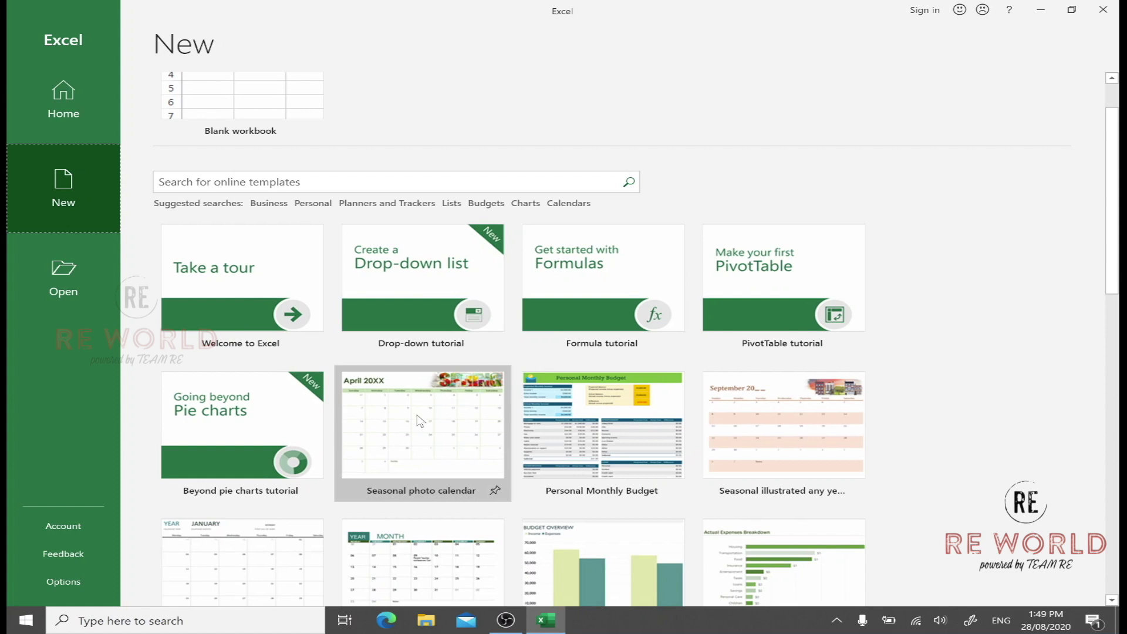
scroll(418, 420, "down", 2)
scroll(417, 414, "up", 1)
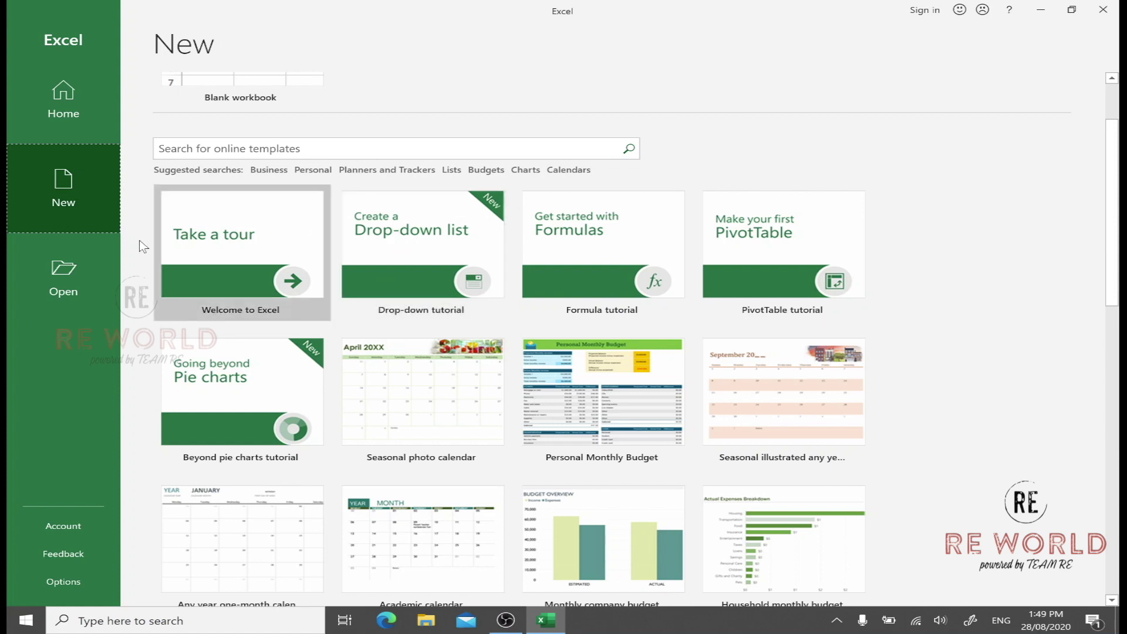
View the Account page showing Office Professional Plus 2019, Version 2007 (Build 13029.20344)
left_click(65, 272)
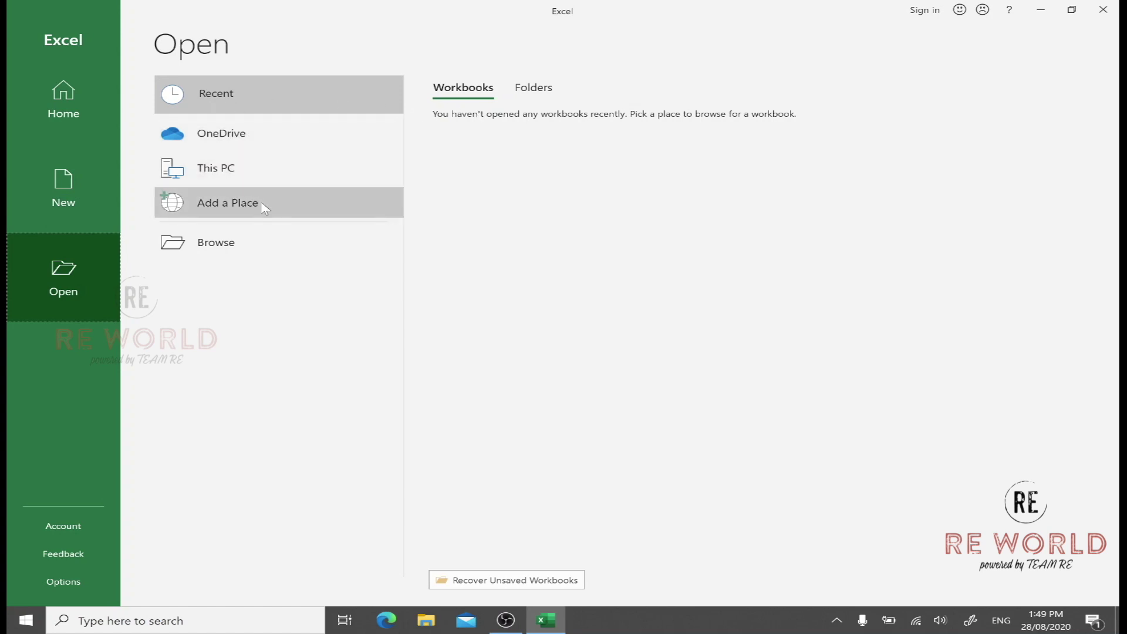
left_click(63, 526)
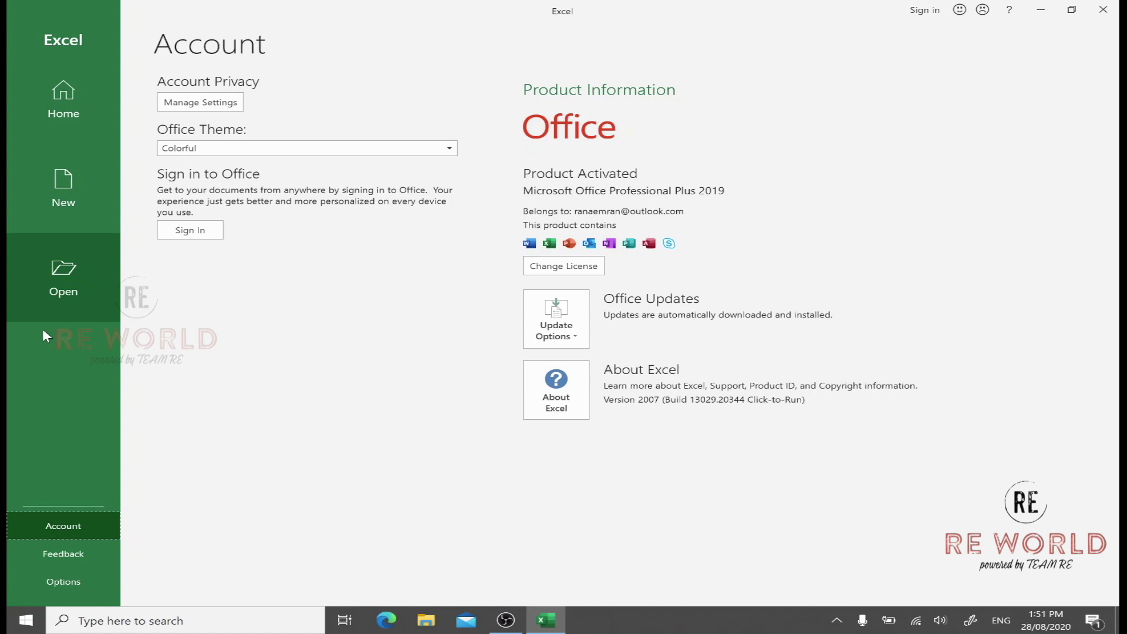
Create a new blank workbook, Book1, from the New page
left_click(67, 177)
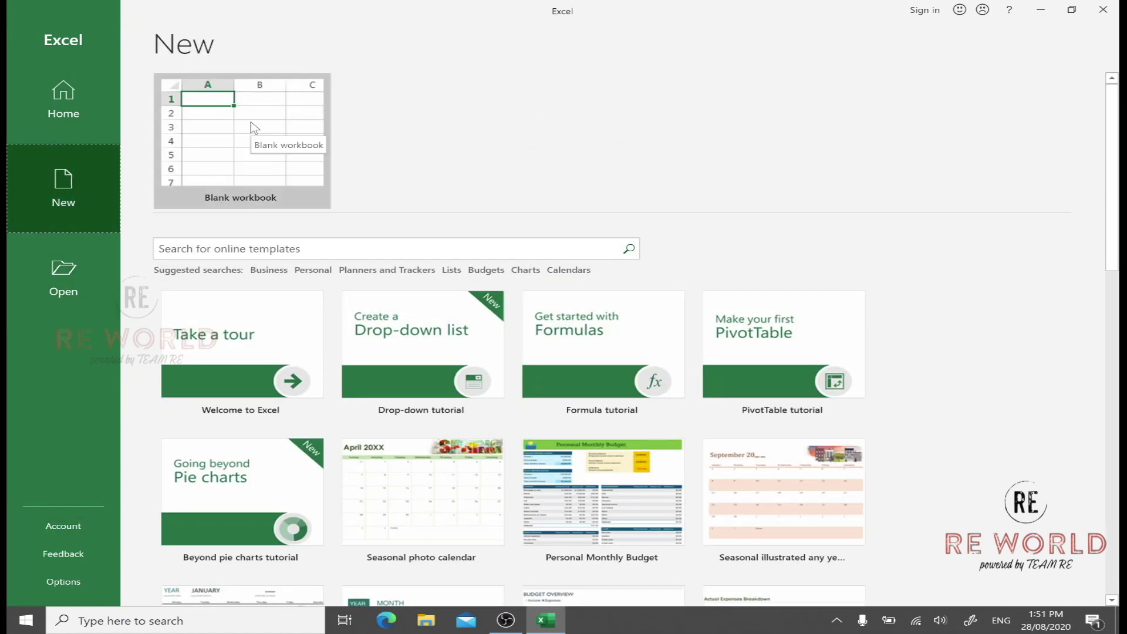
left_click(253, 128)
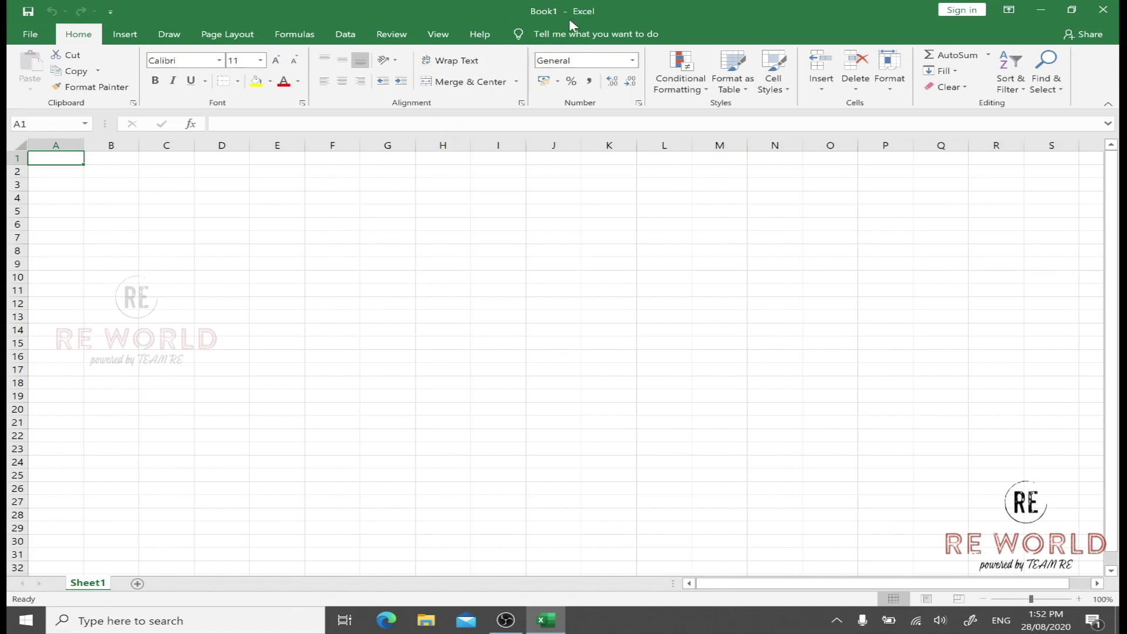
Save the workbook to the Desktop under the name RE WORLD
left_click(24, 39)
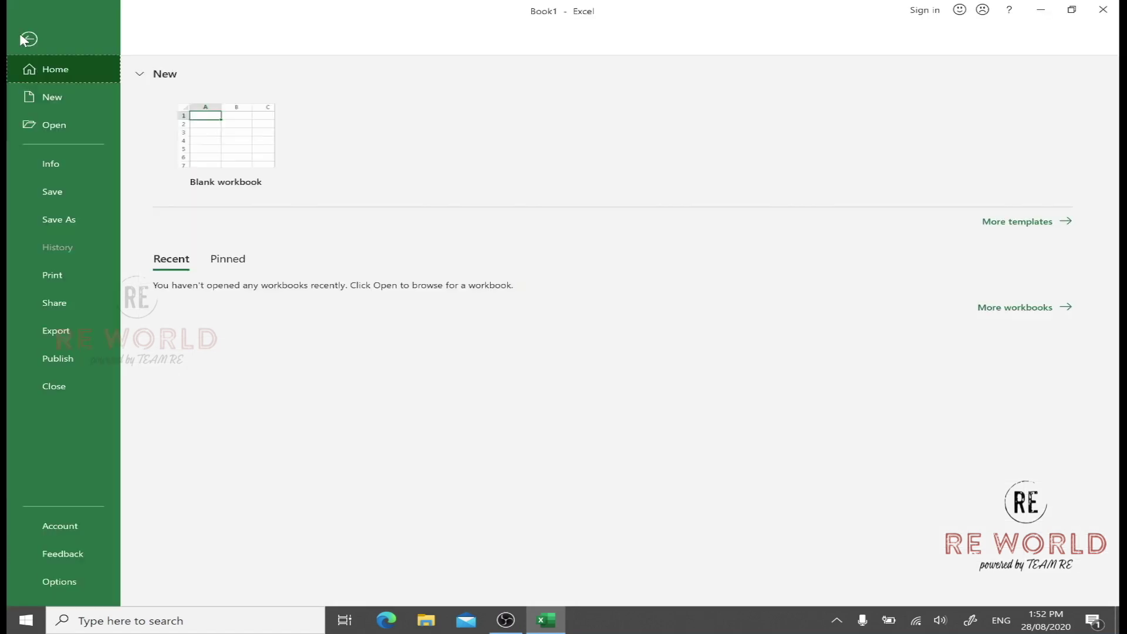
left_click(42, 220)
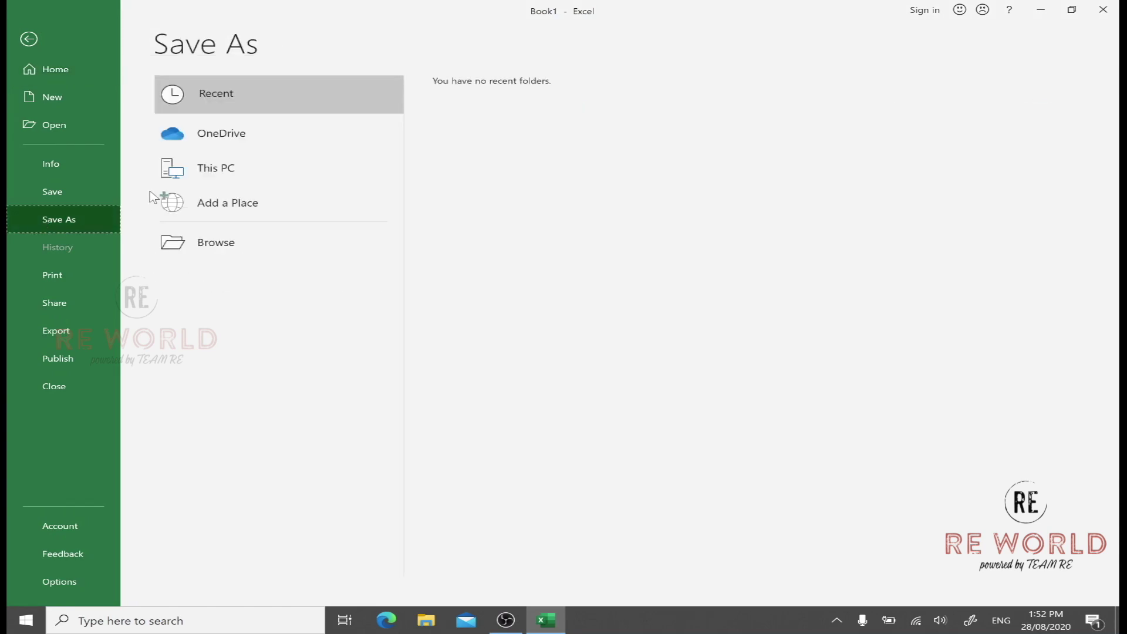
left_click(208, 169)
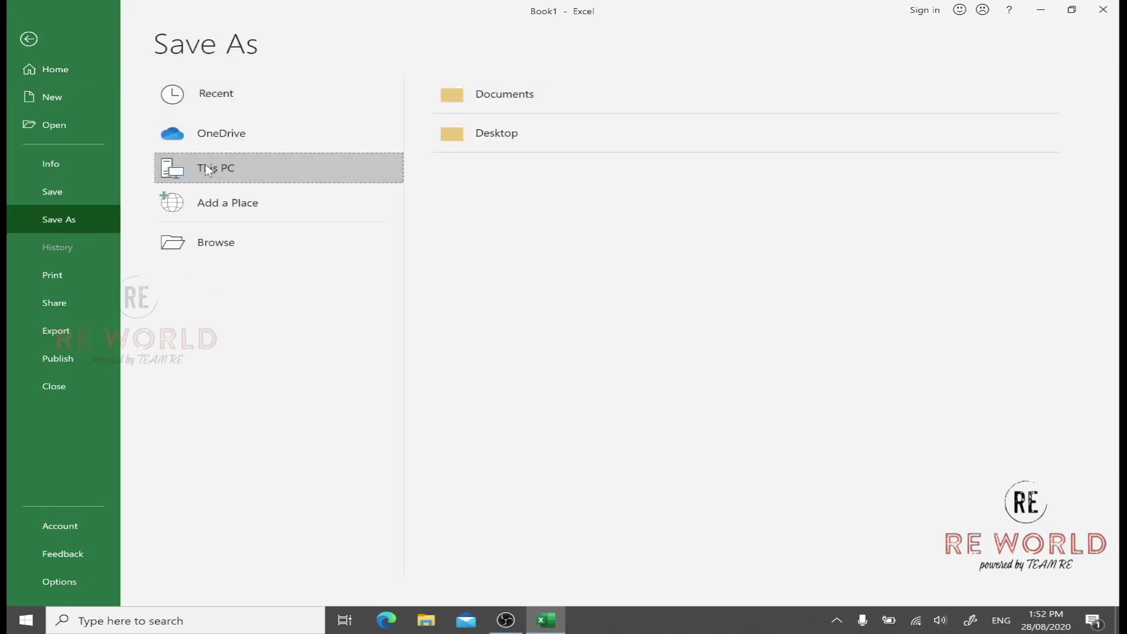
left_click(476, 139)
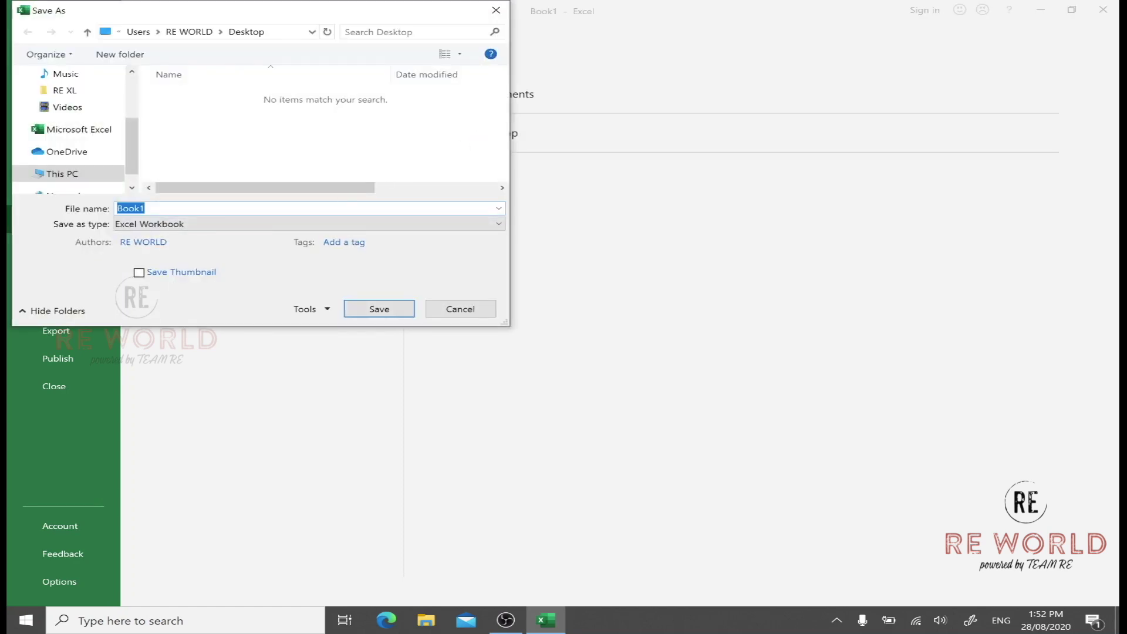
type("RE WORLD")
left_click(390, 307)
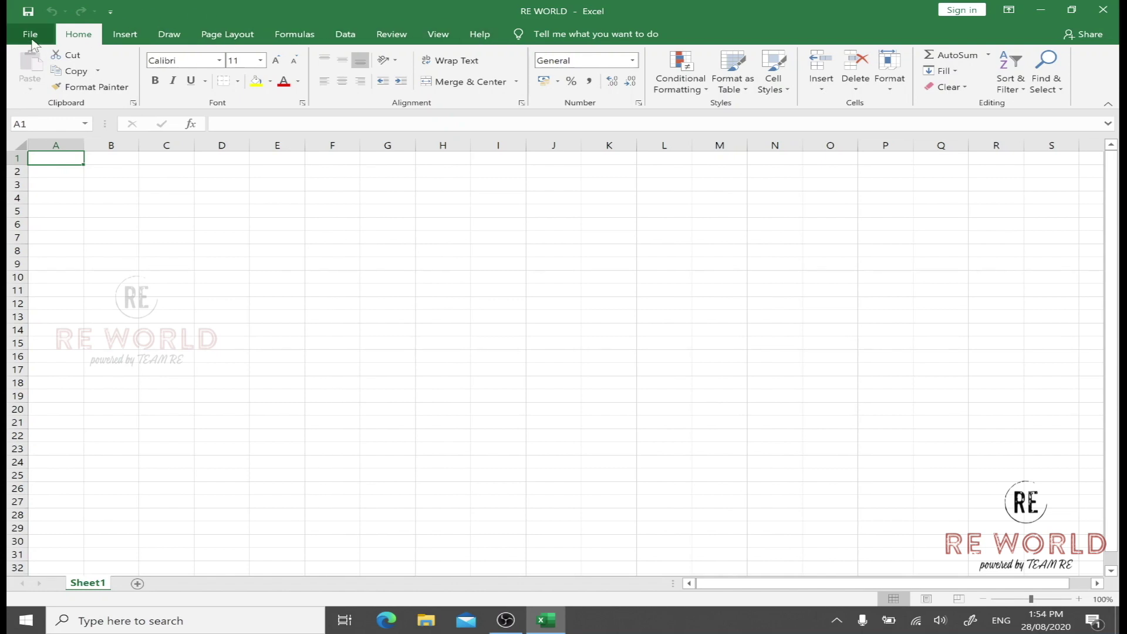
left_click(31, 36)
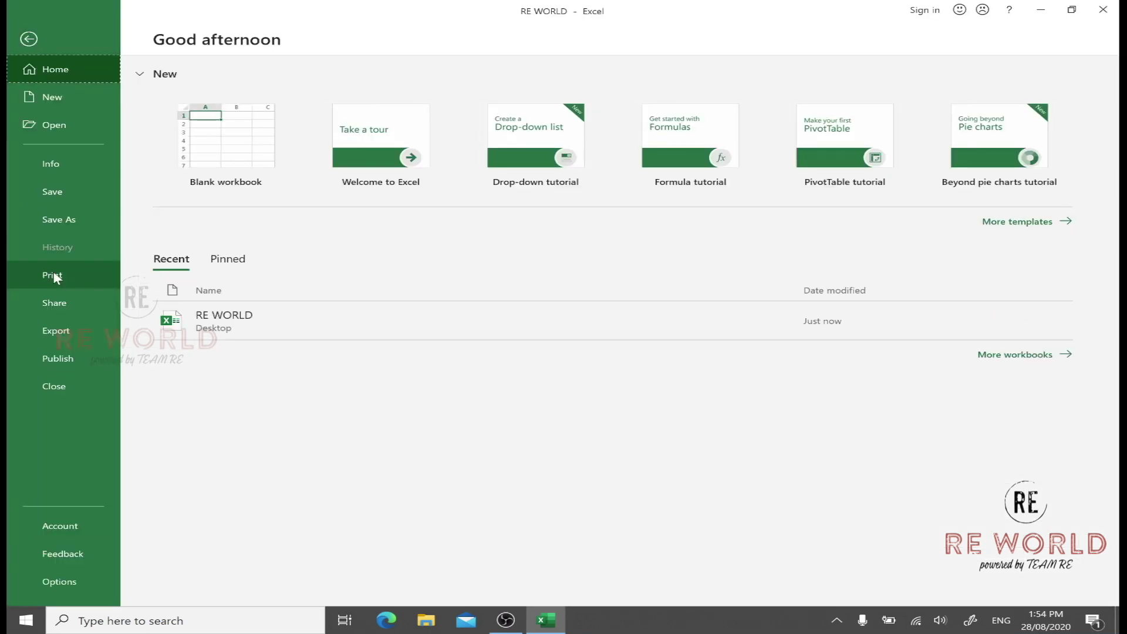
left_click(69, 159)
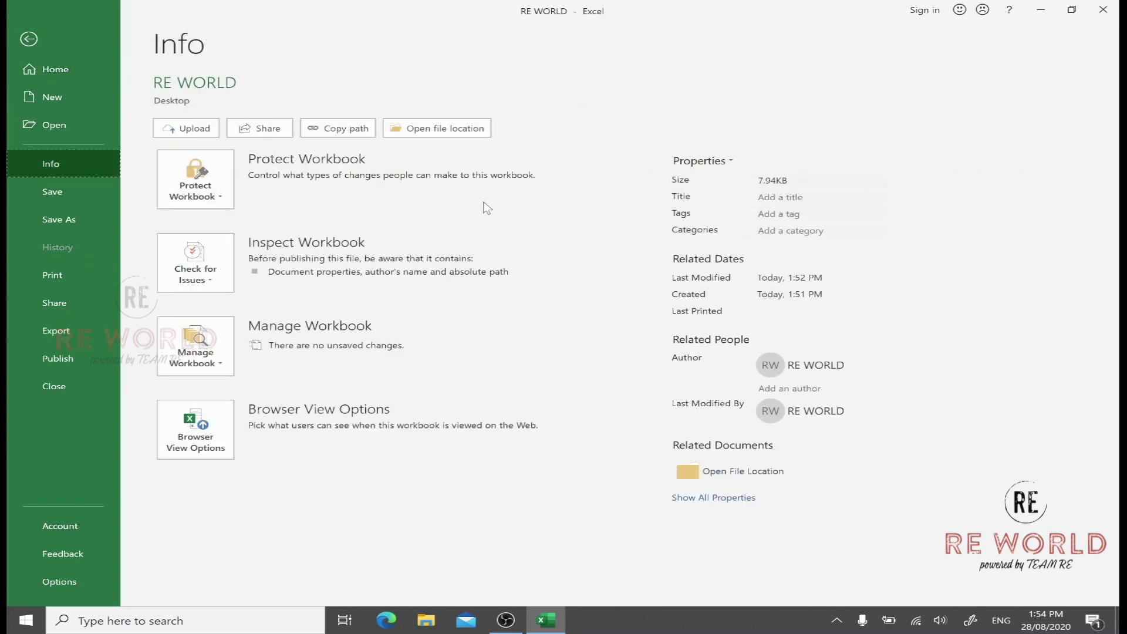
left_click(790, 198)
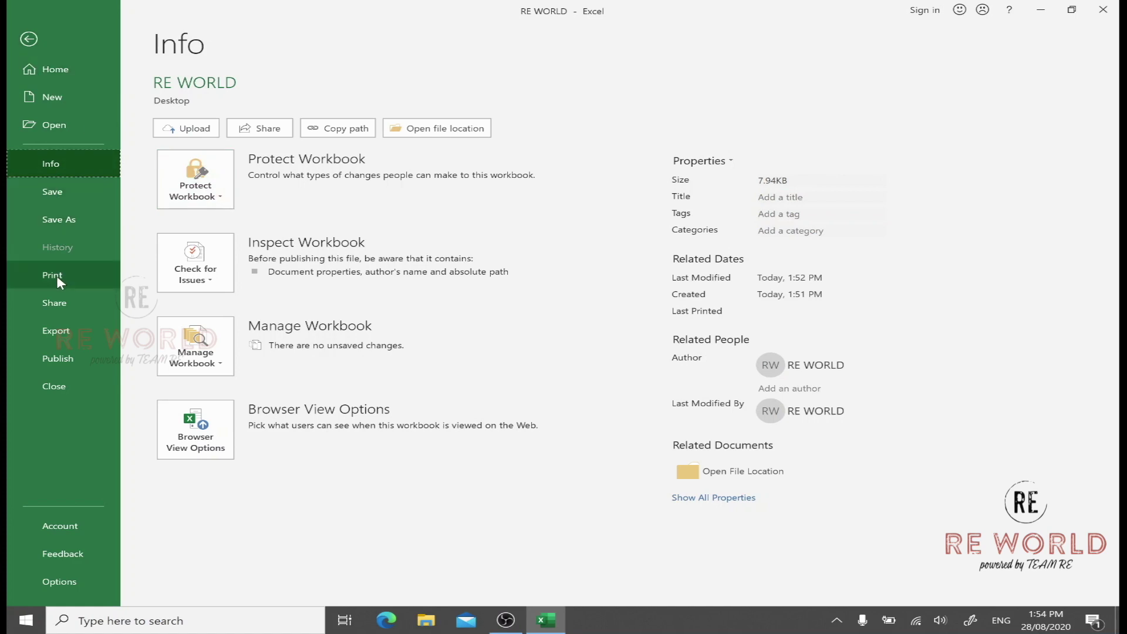
left_click(28, 40)
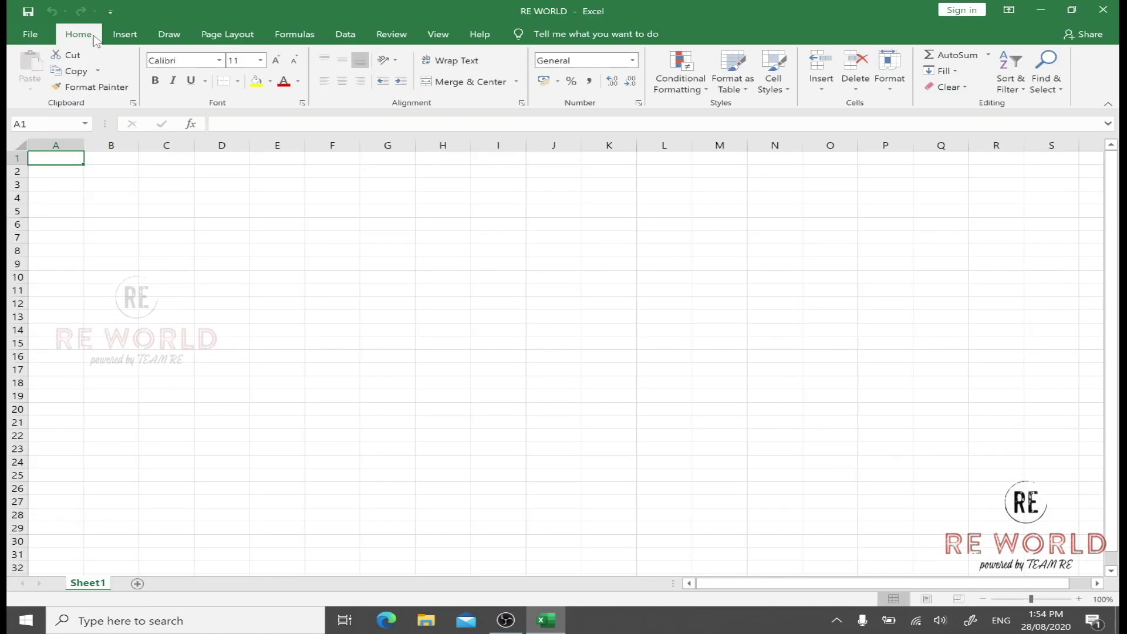
Browse the Insert, Draw, Page Layout, Formulas, Data, Review, View and Help tabs, ending on Draw
left_click(125, 34)
left_click(167, 35)
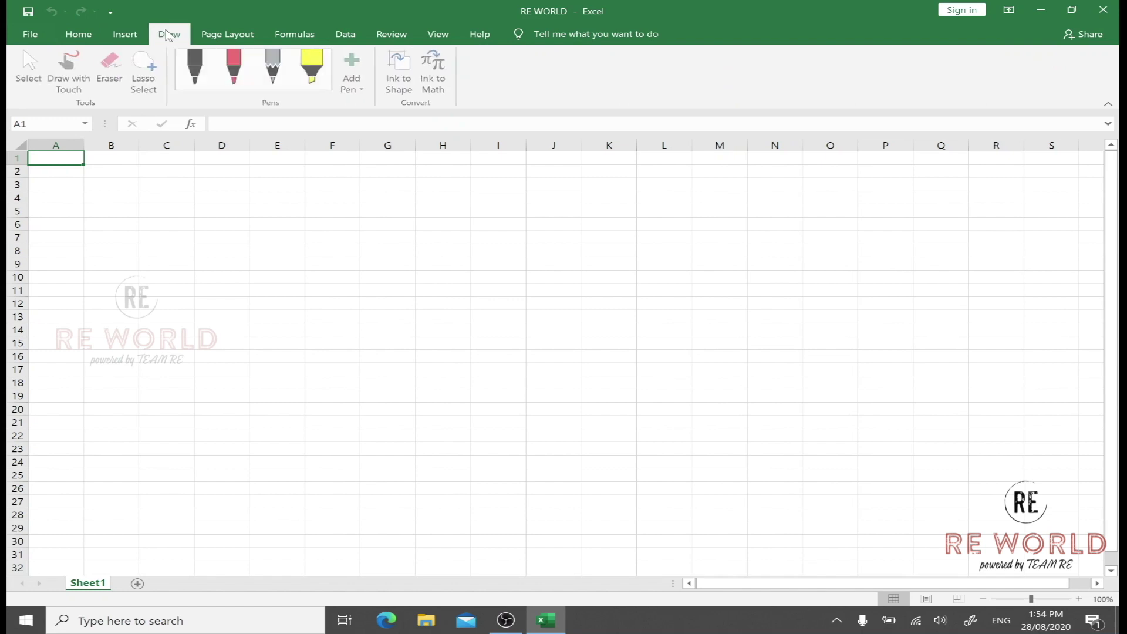
left_click(215, 35)
left_click(284, 37)
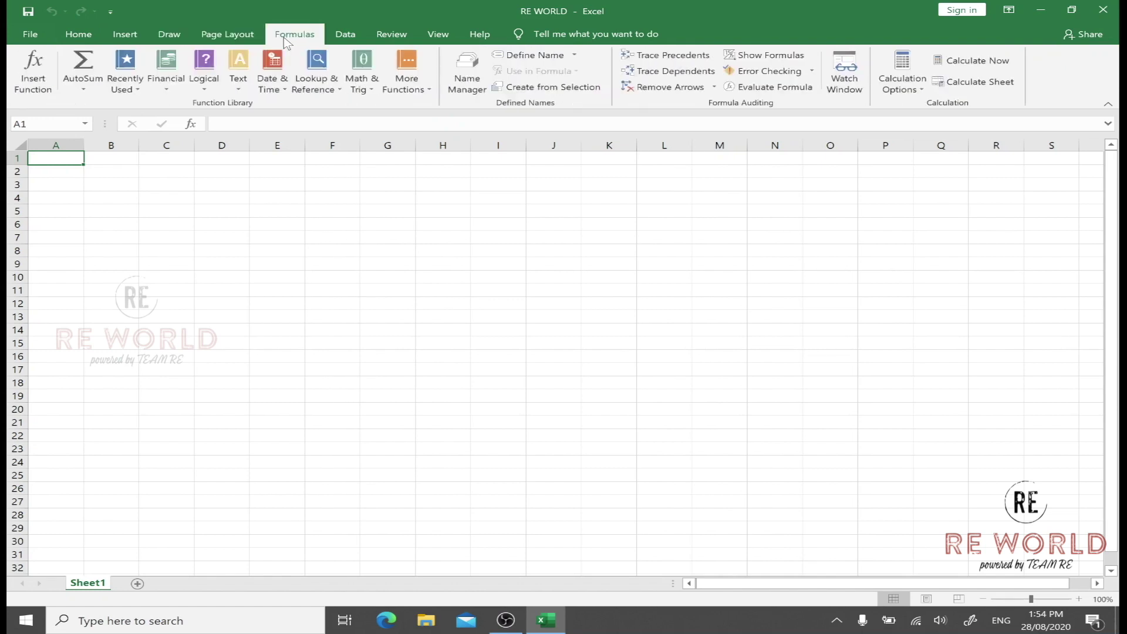
left_click(348, 38)
left_click(393, 36)
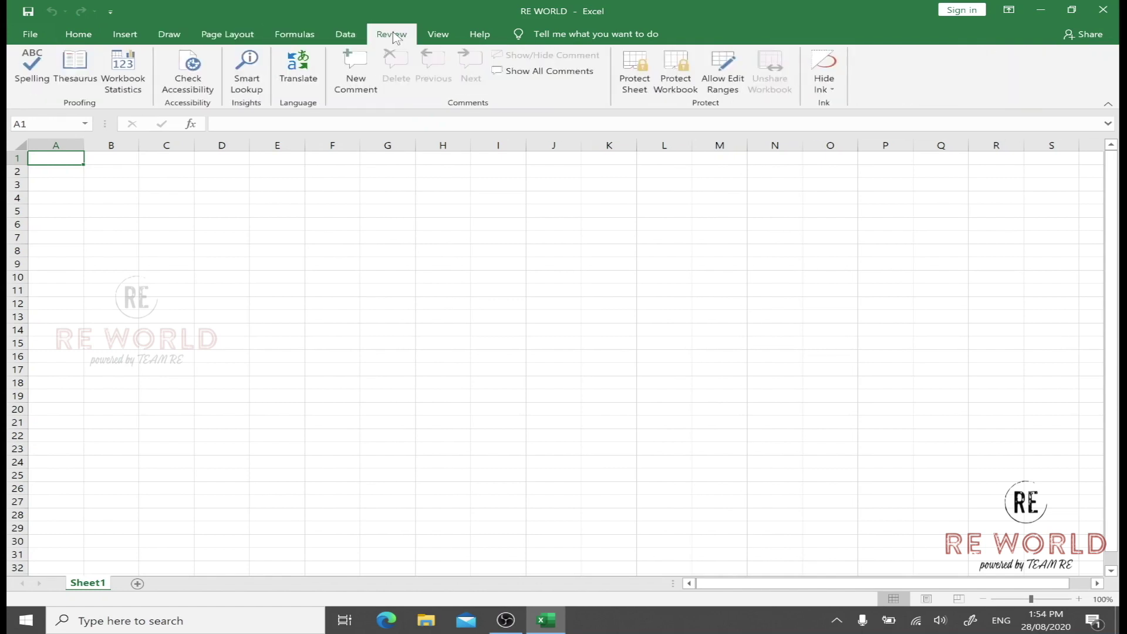
left_click(443, 40)
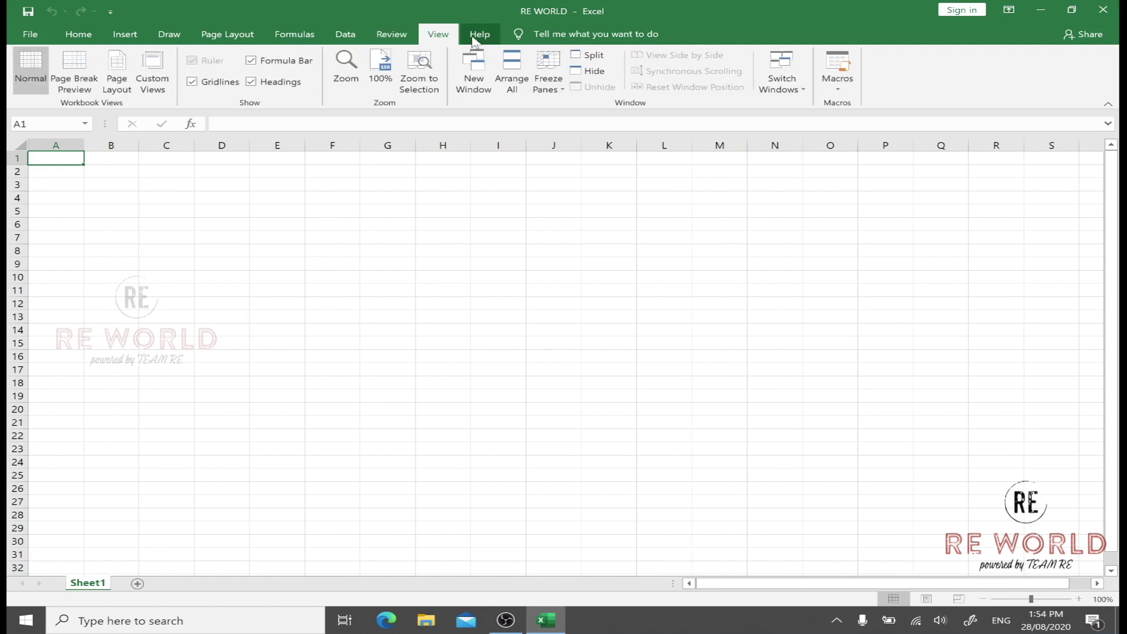
left_click(474, 38)
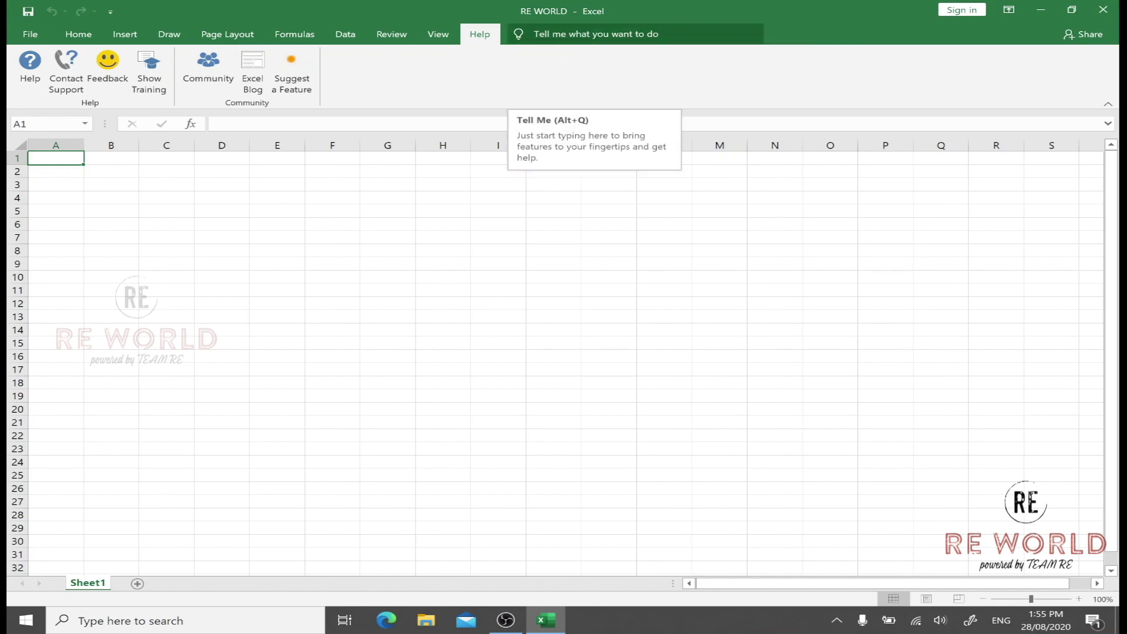
left_click(165, 37)
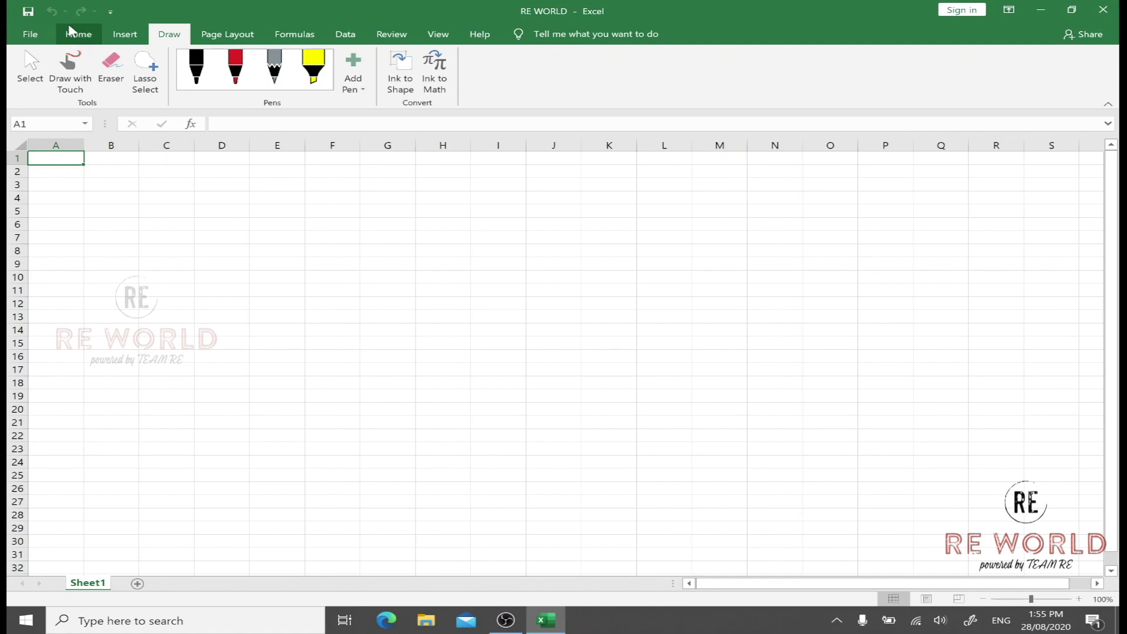
left_click(85, 35)
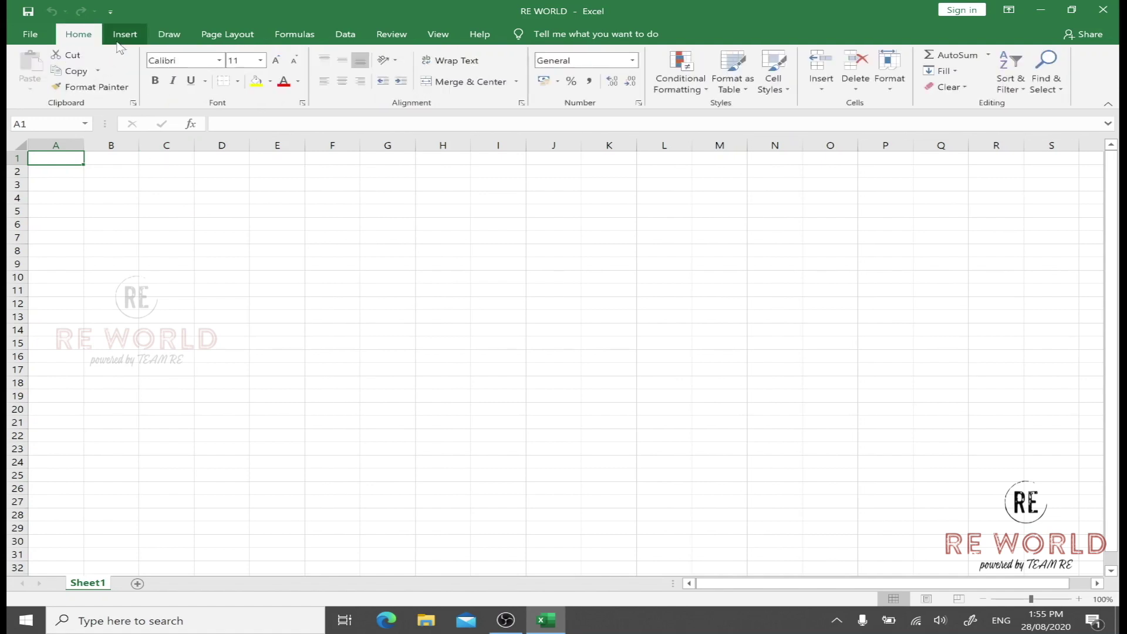
left_click(122, 36)
left_click(216, 37)
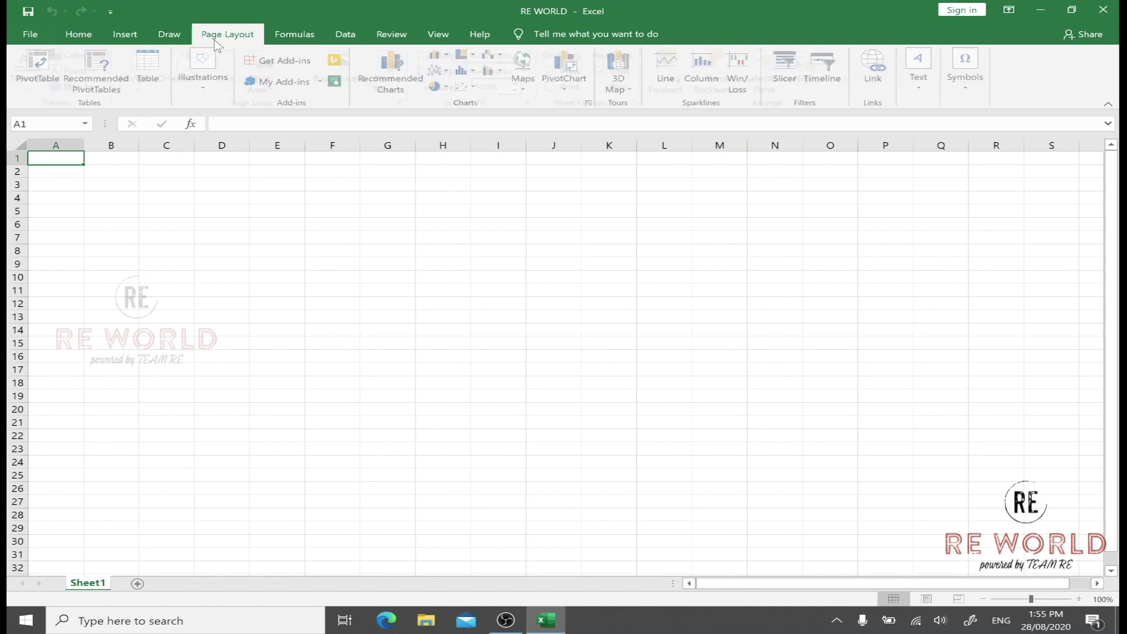
left_click(295, 36)
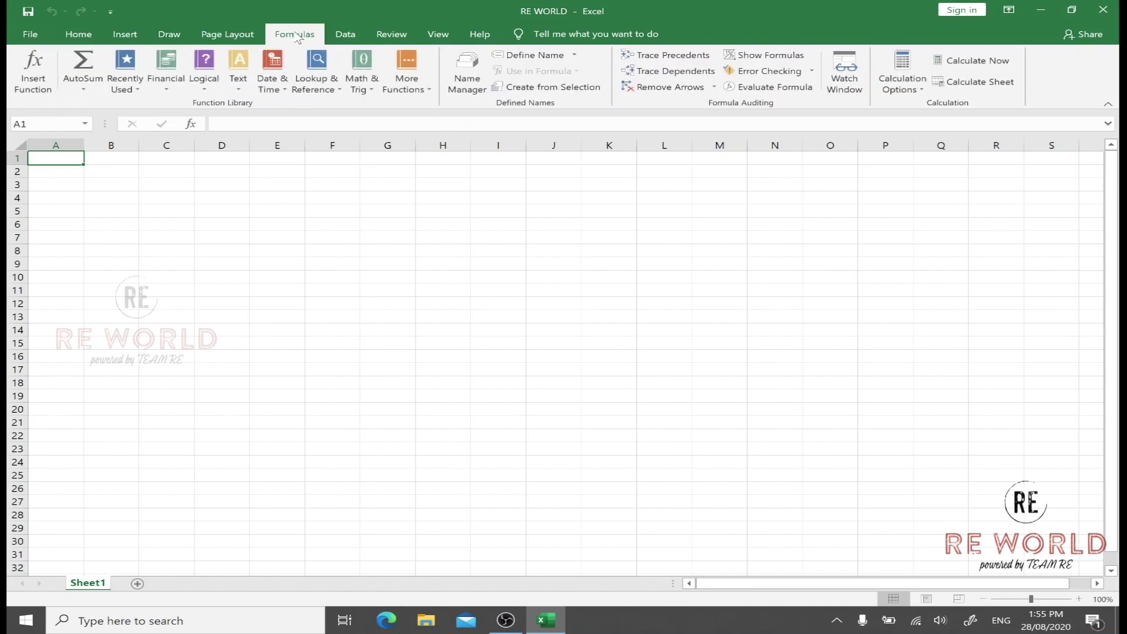
left_click(84, 41)
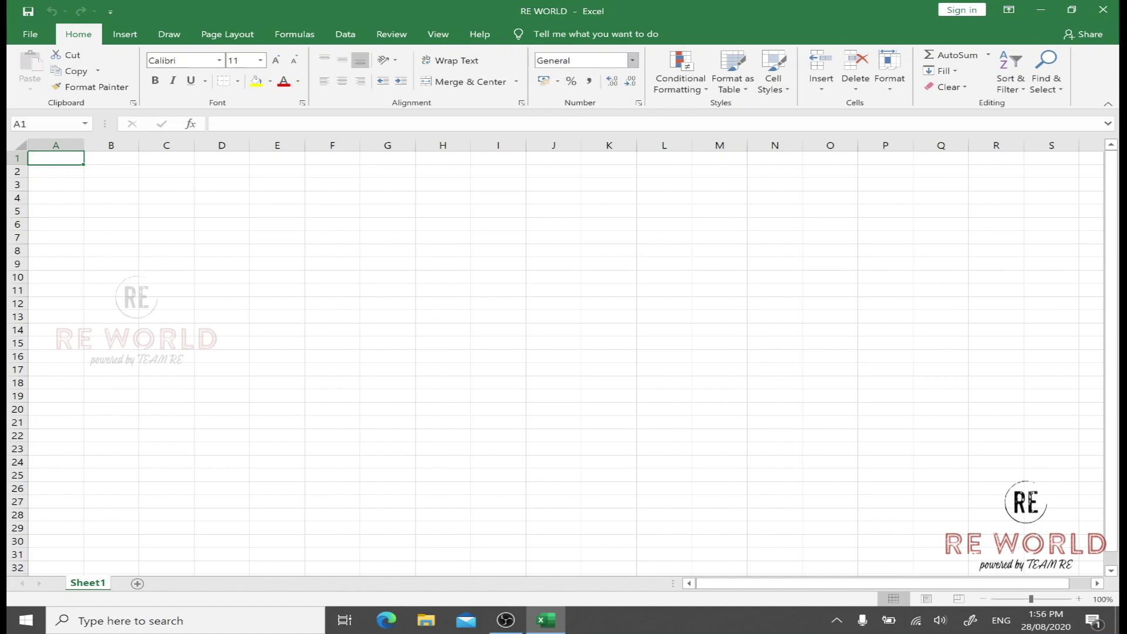
left_click(632, 60)
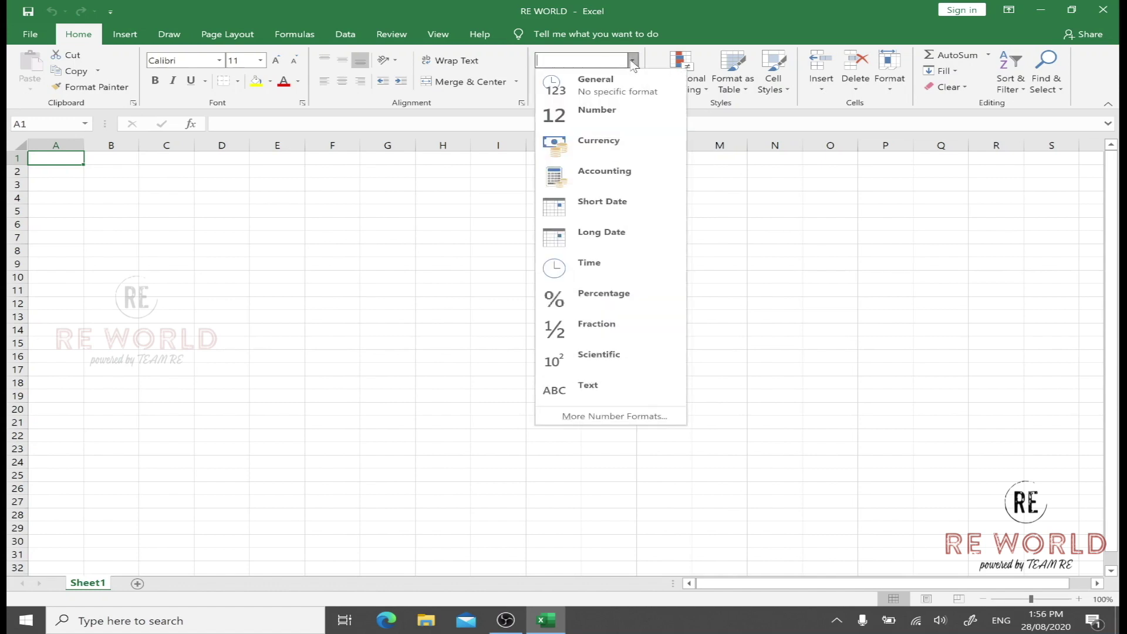
left_click(633, 62)
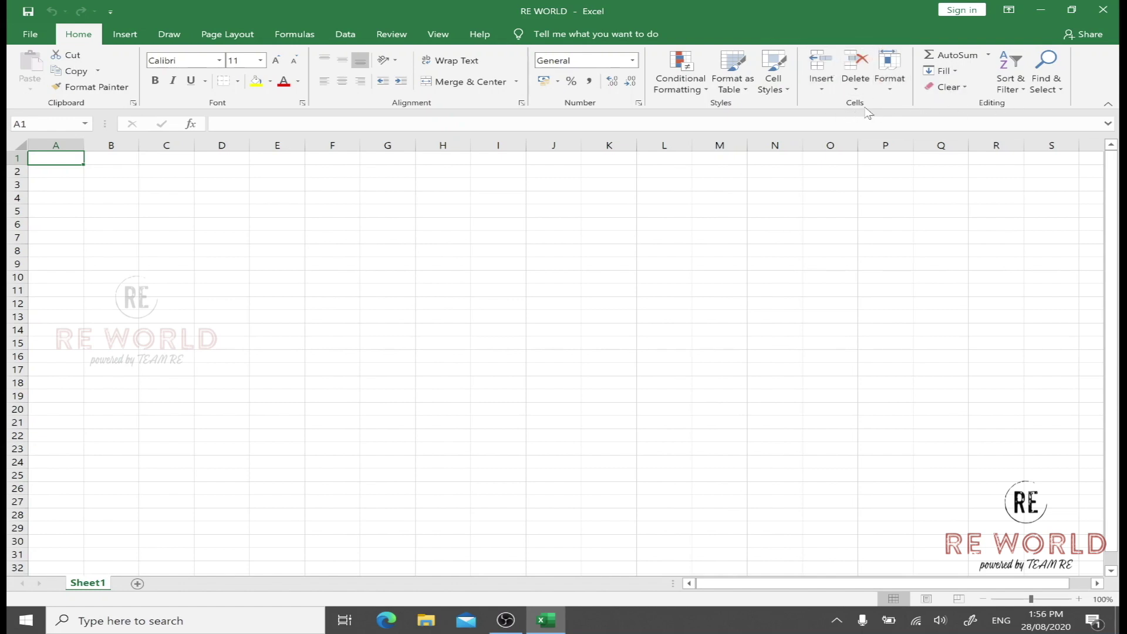
left_click(125, 35)
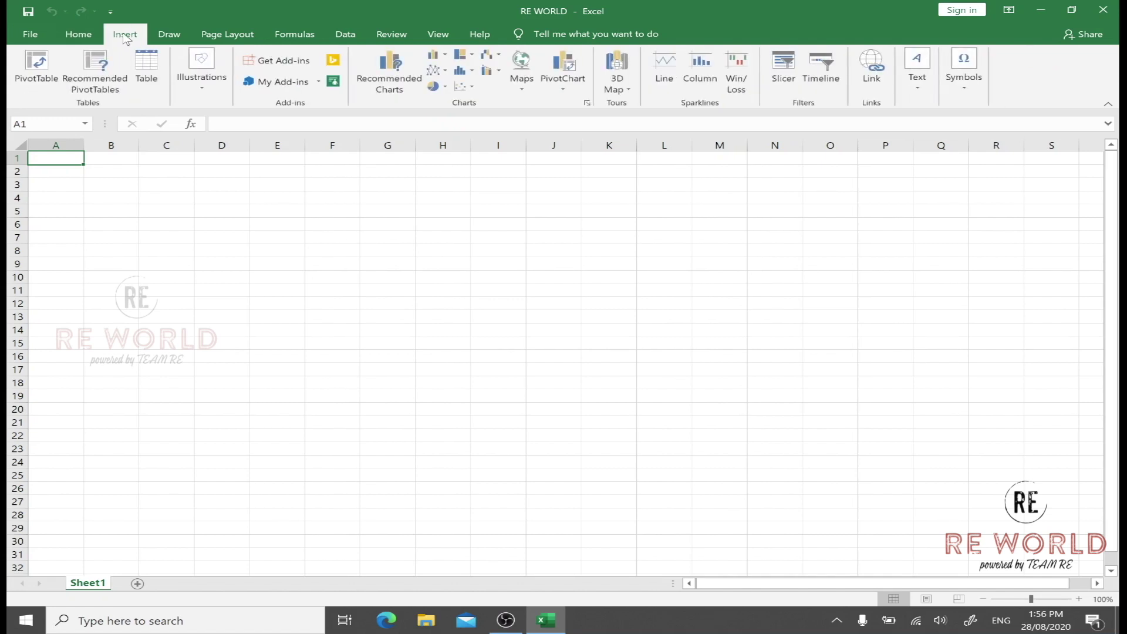
left_click(87, 37)
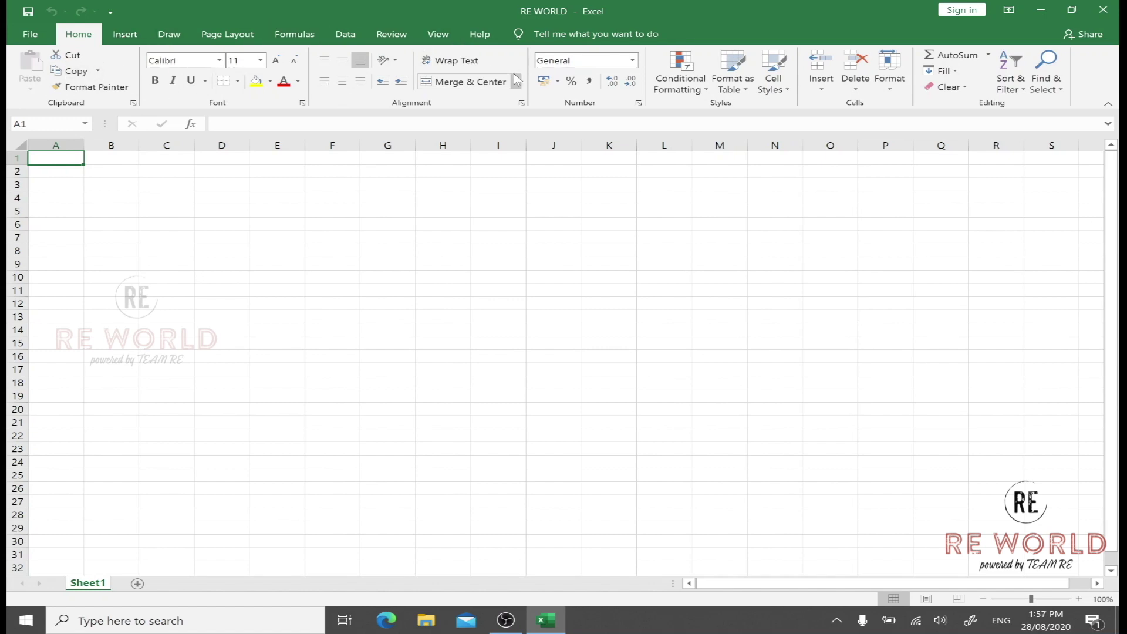
left_click(115, 36)
left_click(87, 38)
left_click(125, 35)
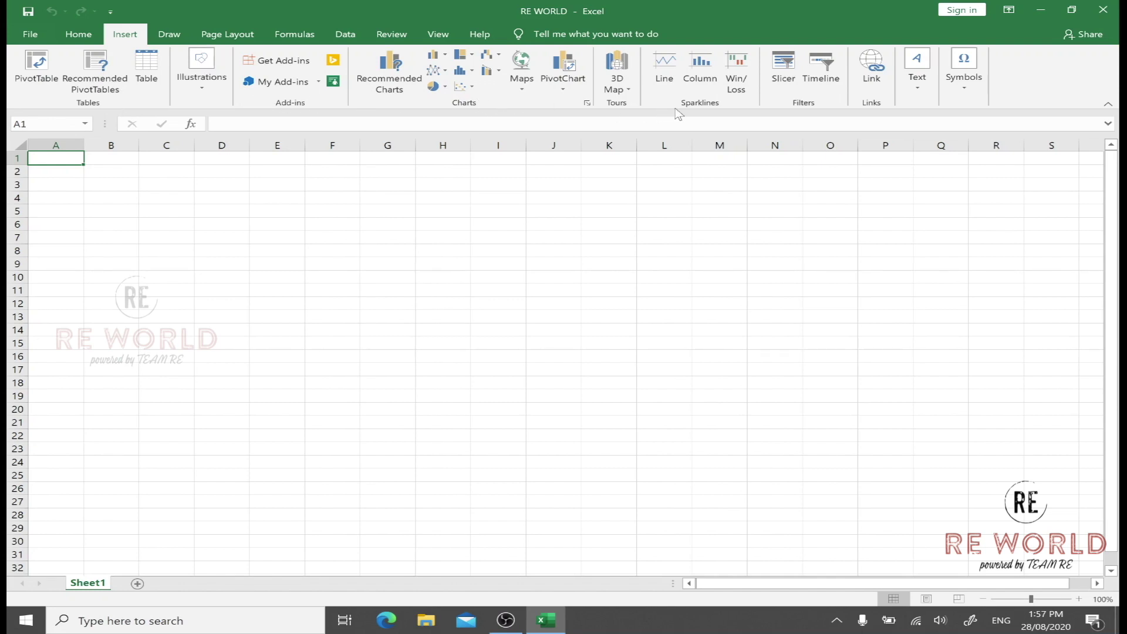
left_click(66, 39)
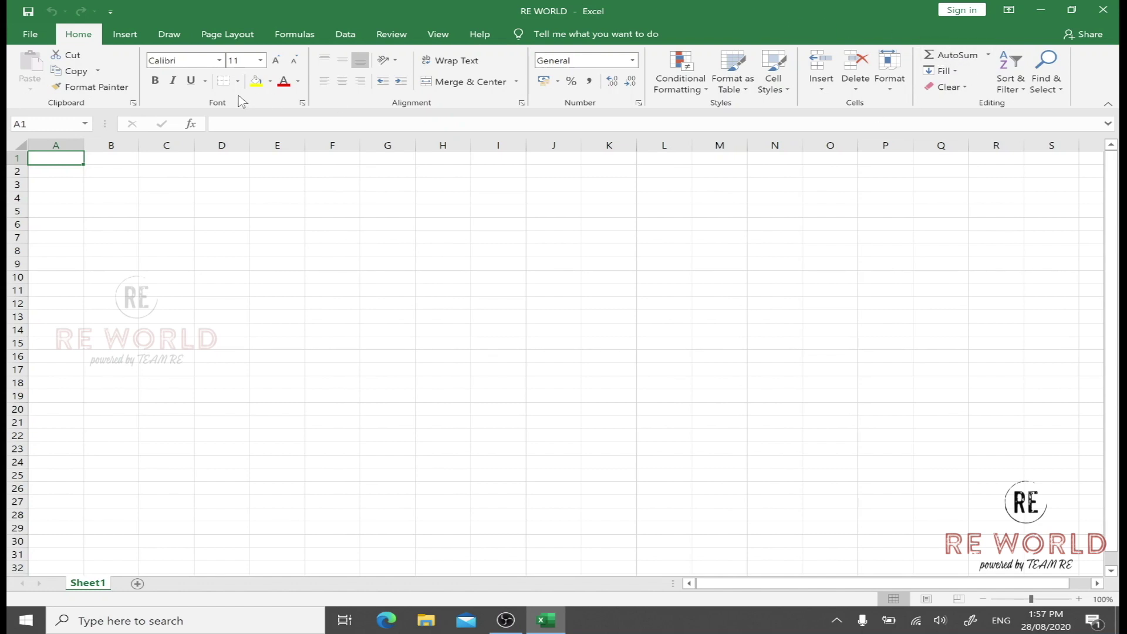
Auto-hide the ribbon, then reveal it temporarily
left_click(1010, 11)
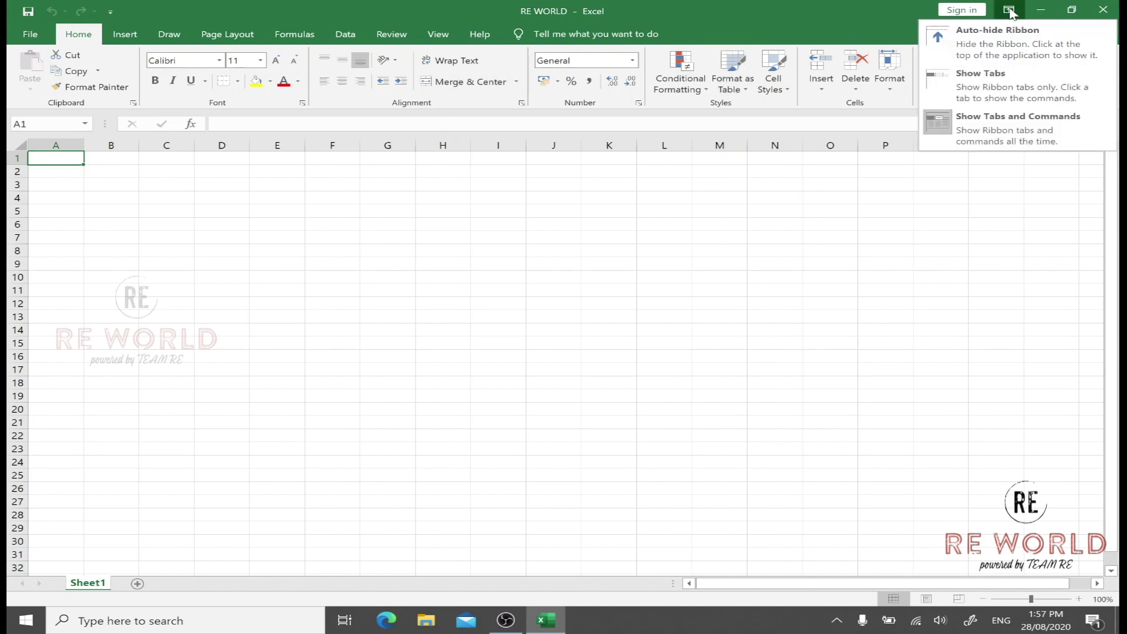
left_click(1007, 34)
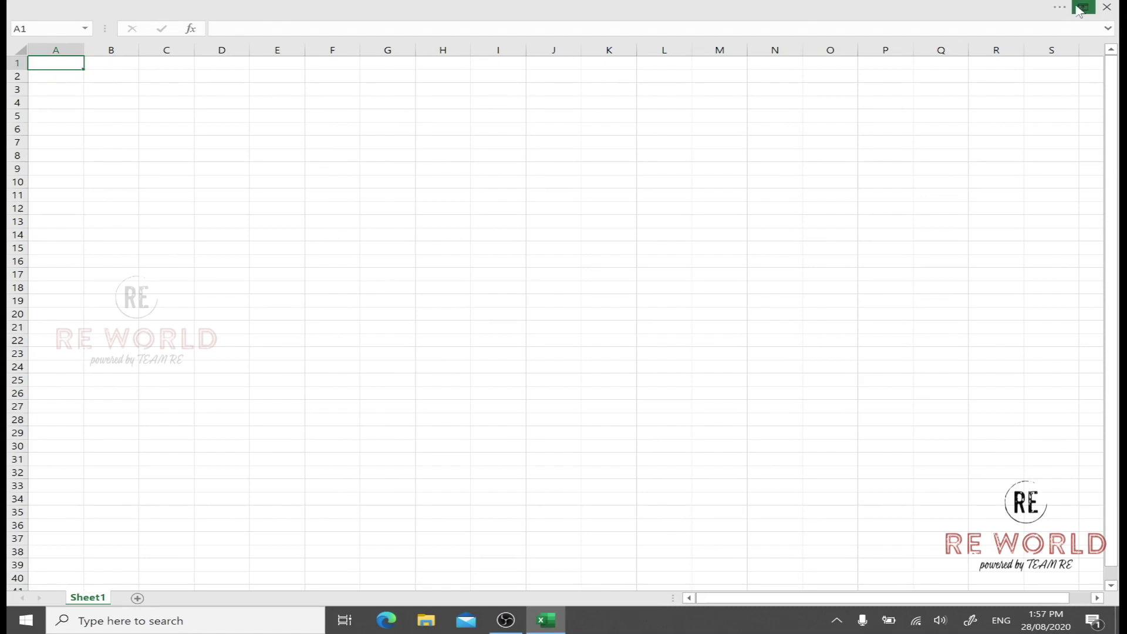
left_click(1016, 7)
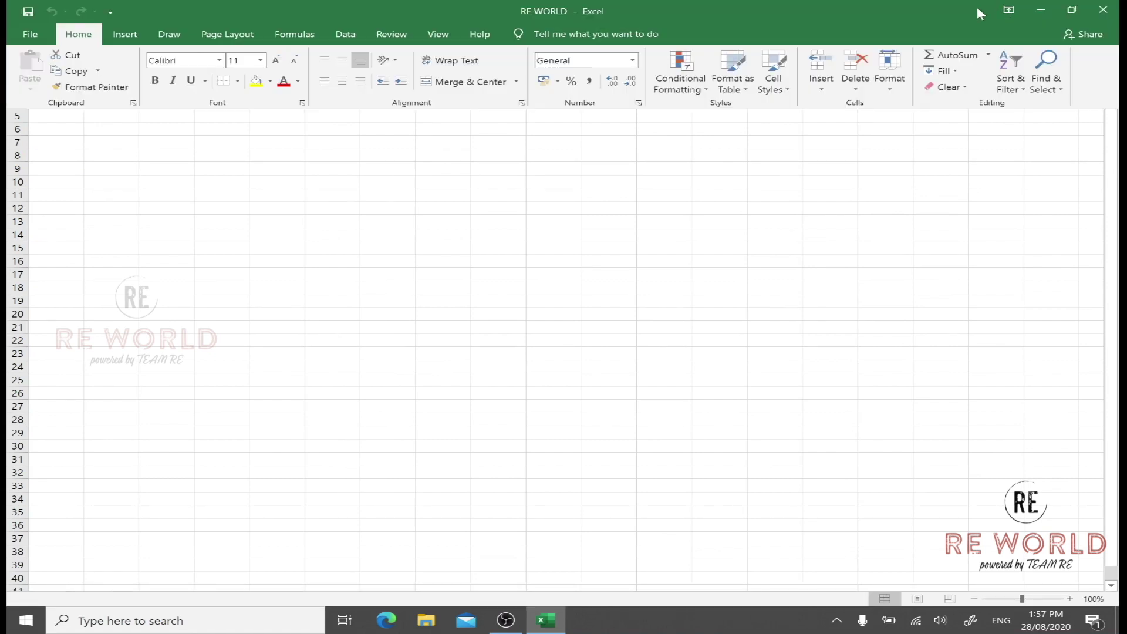
Collapse the ribbon to tabs only, peek at Home commands, then restore tabs and commands
left_click(1008, 9)
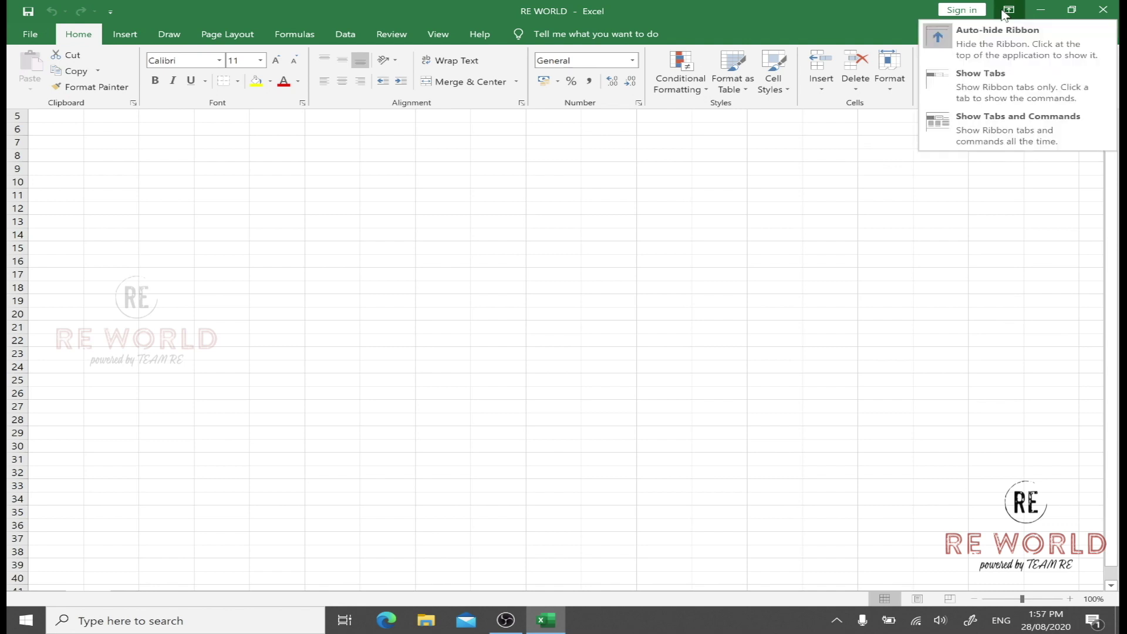
left_click(1012, 91)
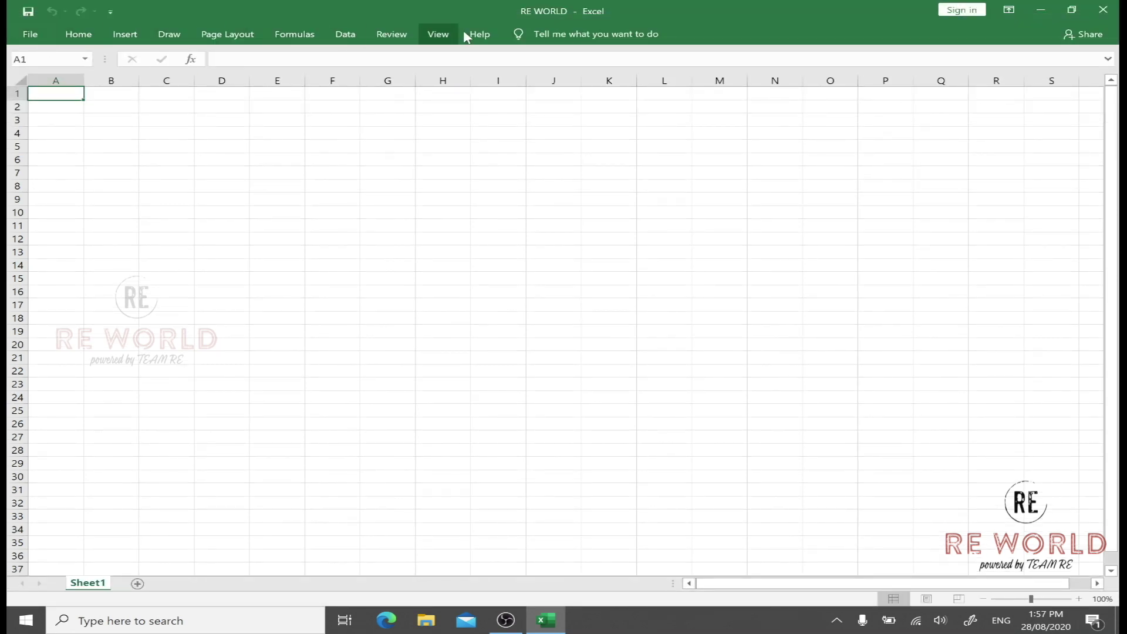
left_click(83, 37)
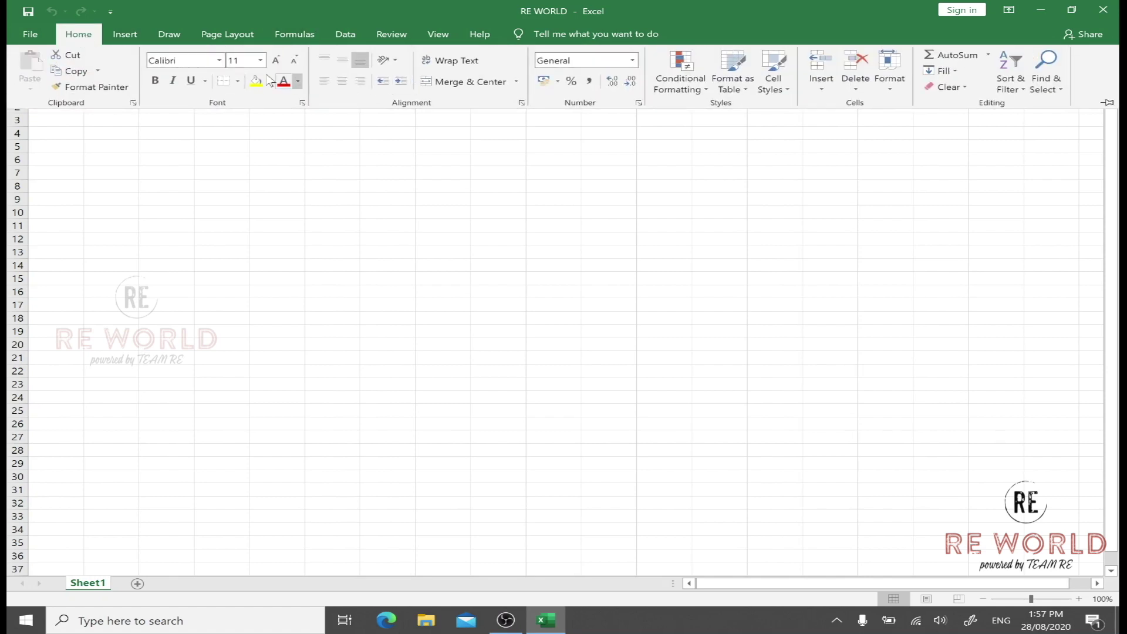
left_click(176, 202)
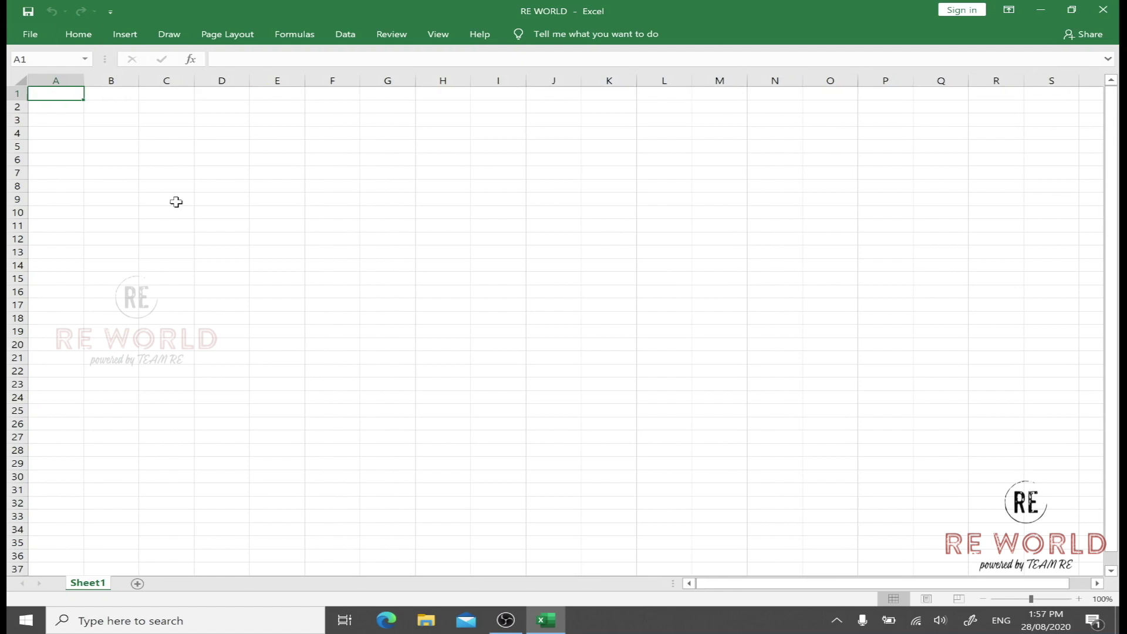
left_click(1018, 10)
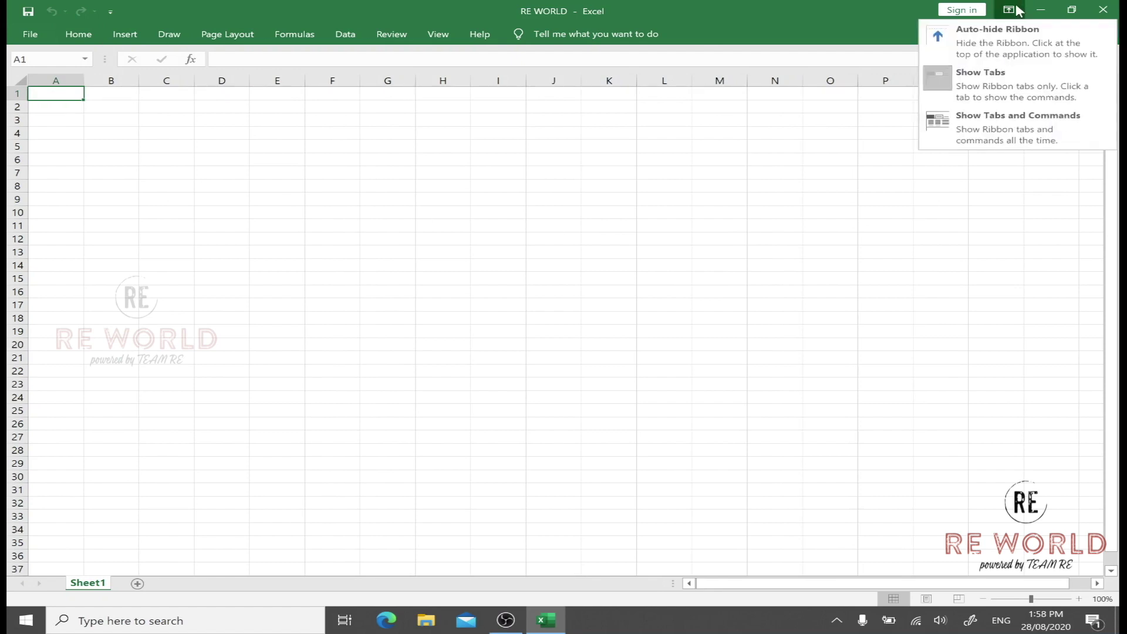
left_click(1027, 121)
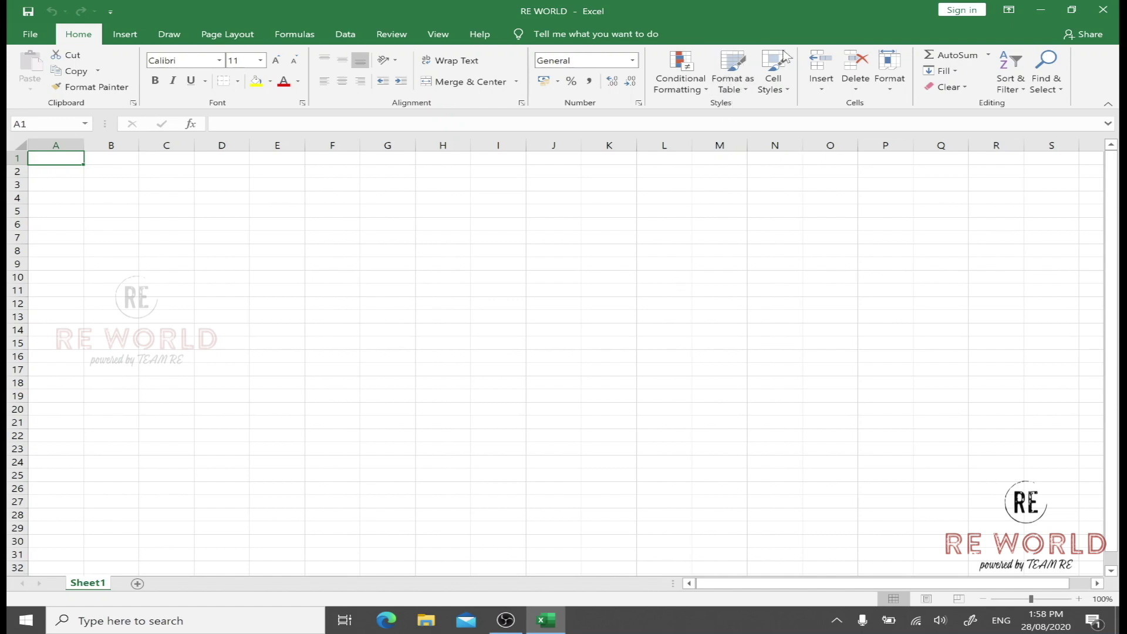
Switch to Show Tabs once more, then settle on Show Tabs and Commands
left_click(1010, 10)
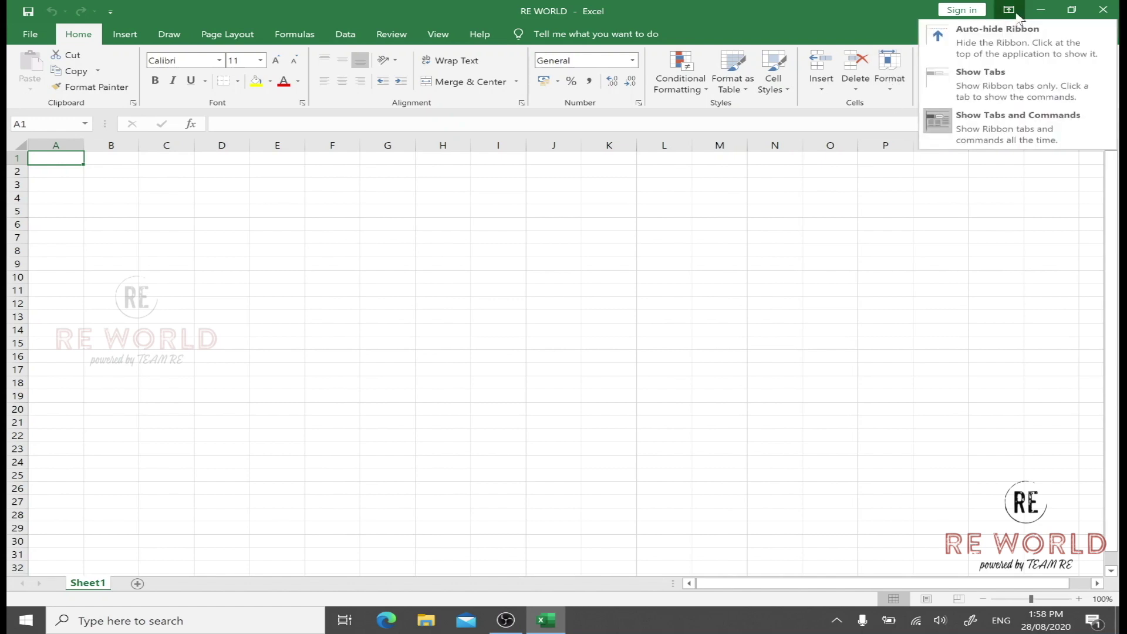
left_click(1008, 76)
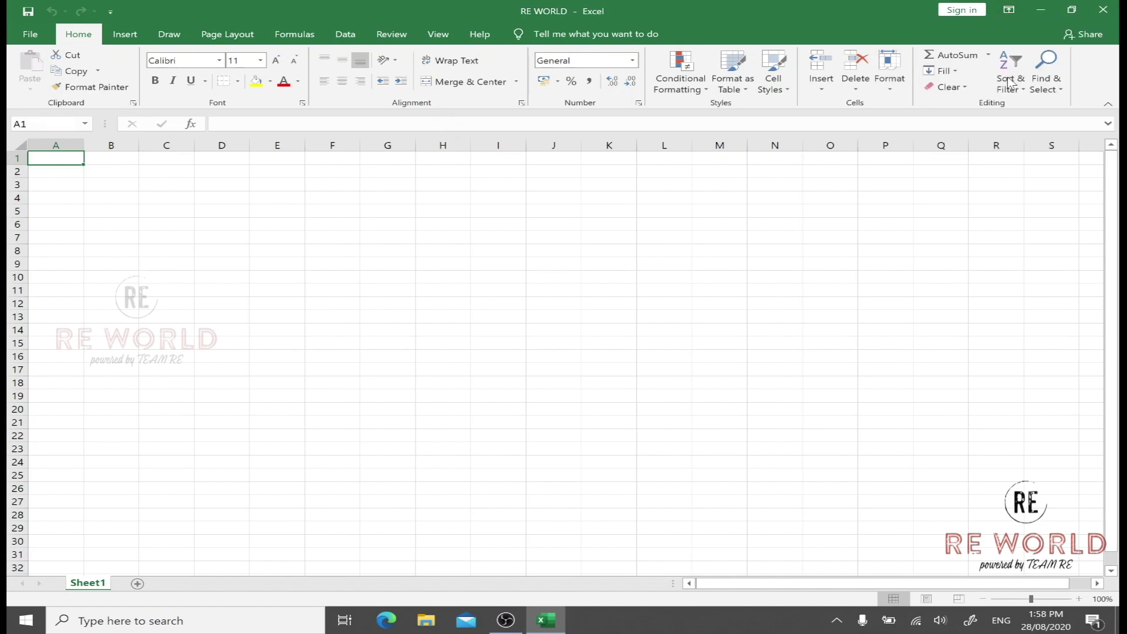
left_click(1010, 10)
left_click(995, 125)
left_click(1108, 123)
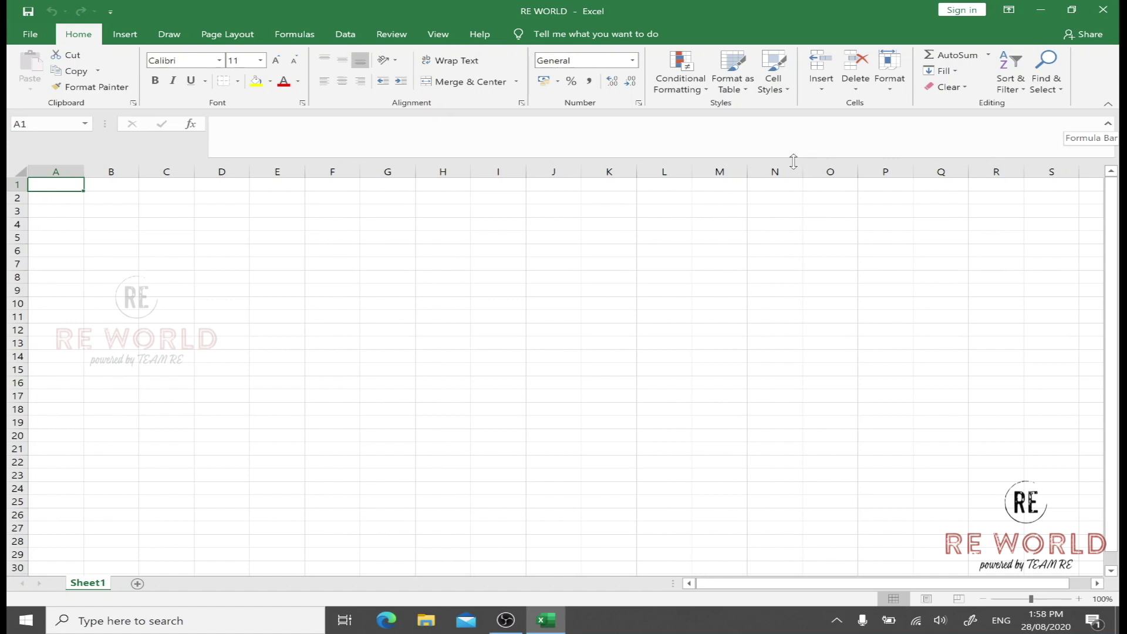
mouse_move(794, 161)
left_mouse_down()
mouse_move(794, 318)
mouse_move(779, 137)
mouse_move(780, 148)
left_mouse_up()
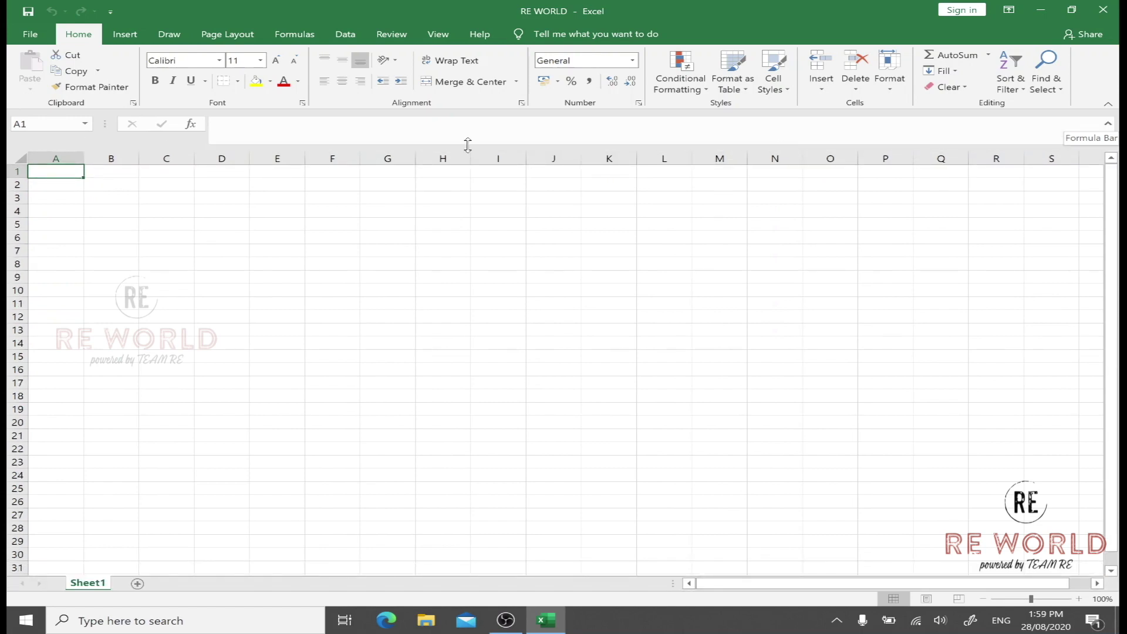
left_click_drag(468, 144, 466, 131)
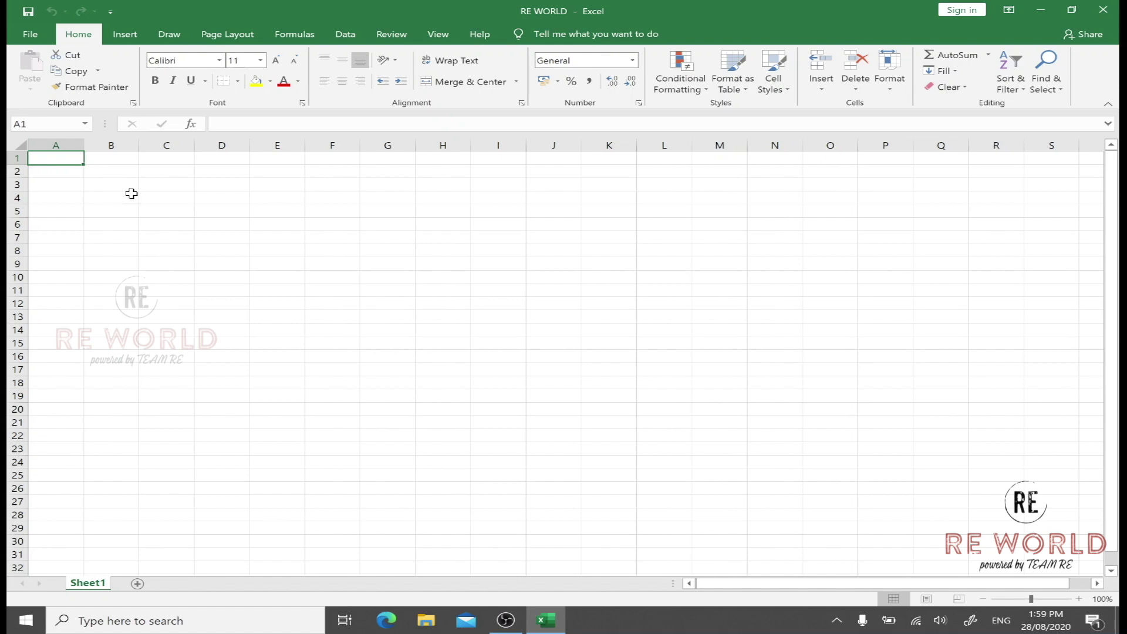
left_click(338, 232)
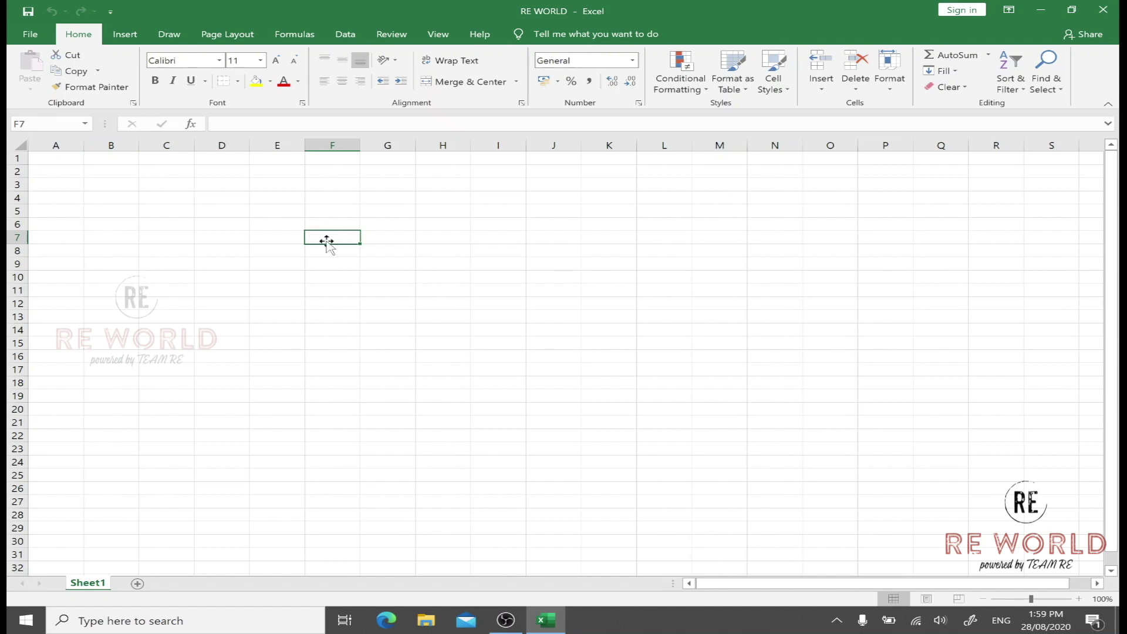
left_click(332, 145)
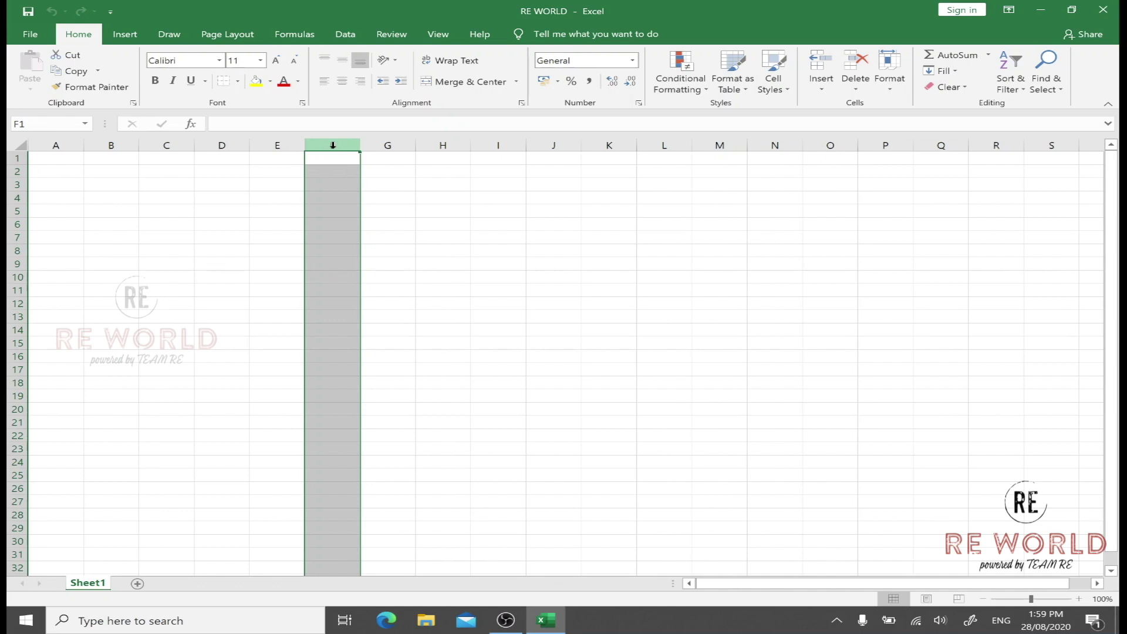
left_click(210, 210)
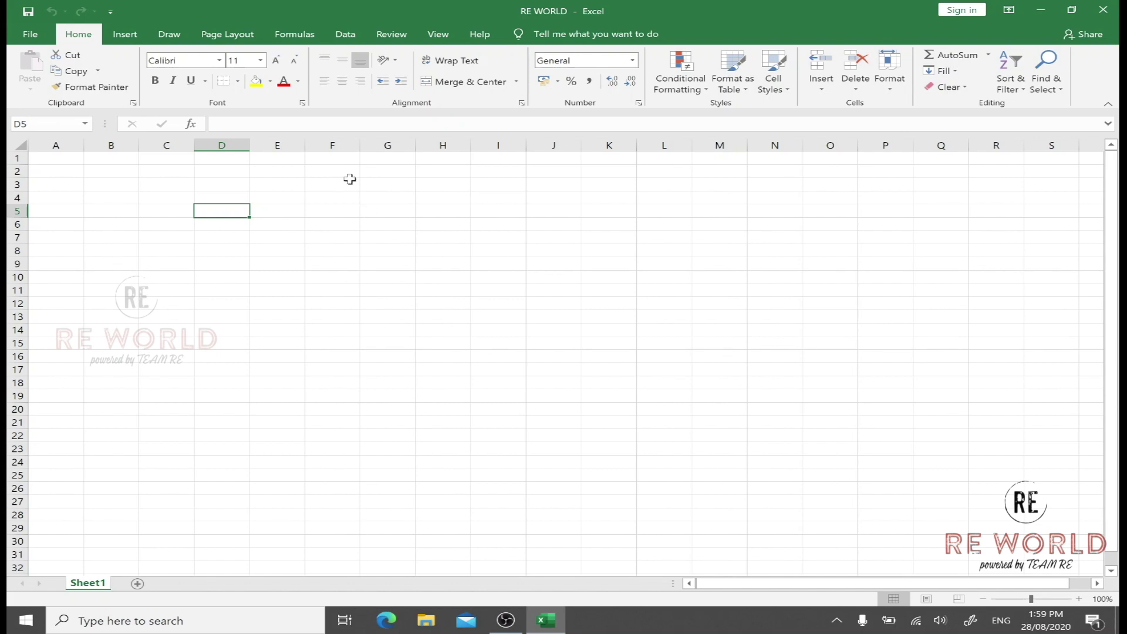
left_click(326, 139)
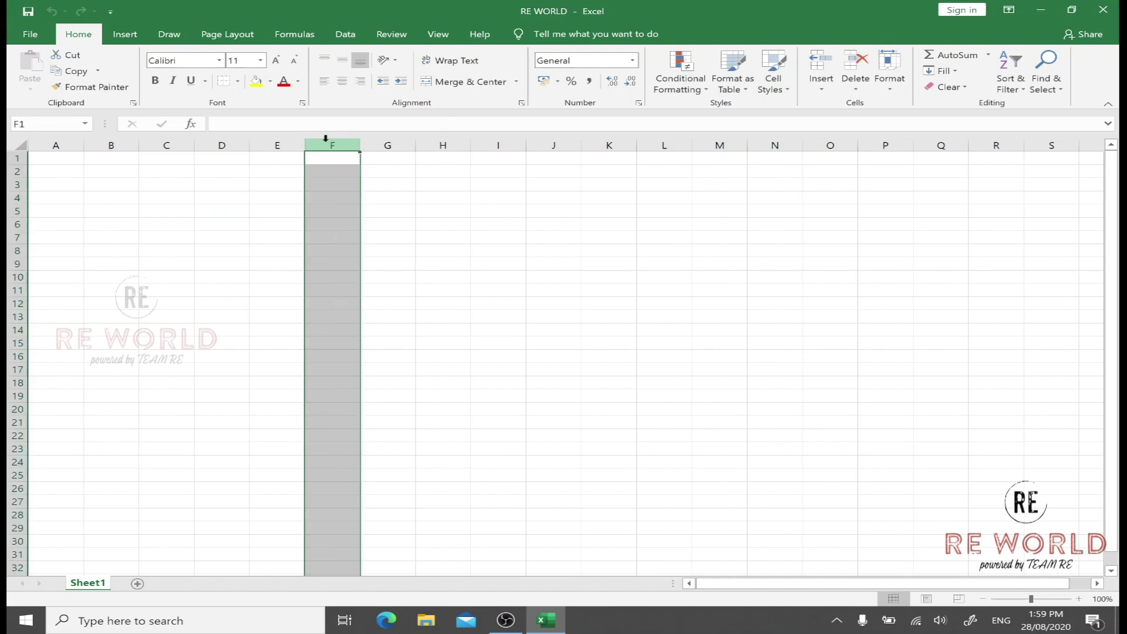
left_click(8, 211)
left_click(44, 142)
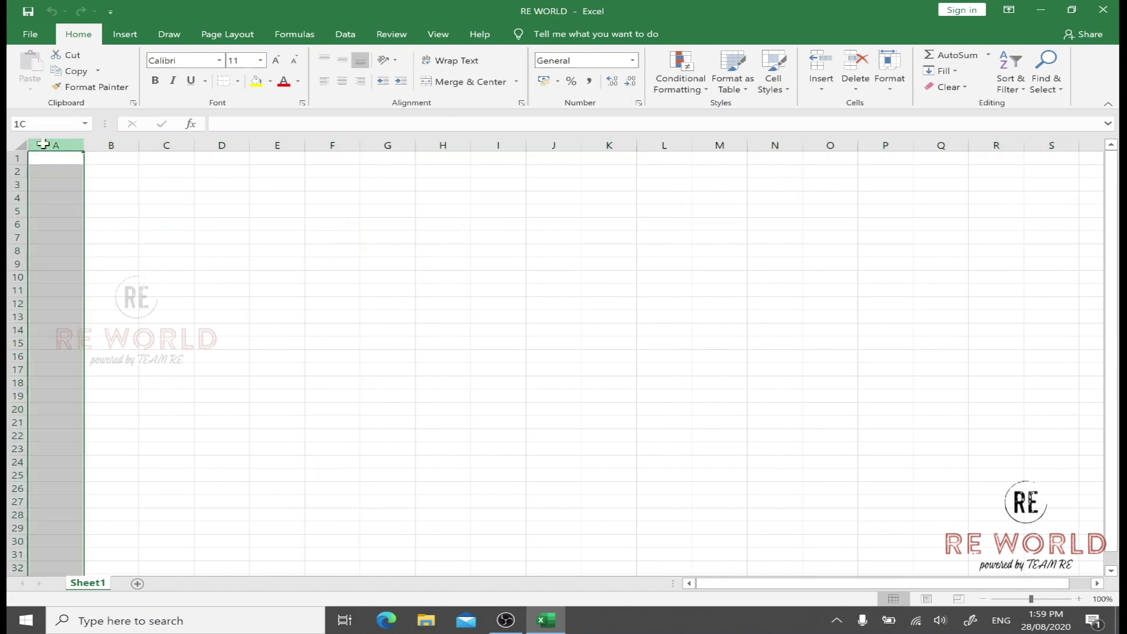
left_click(52, 182)
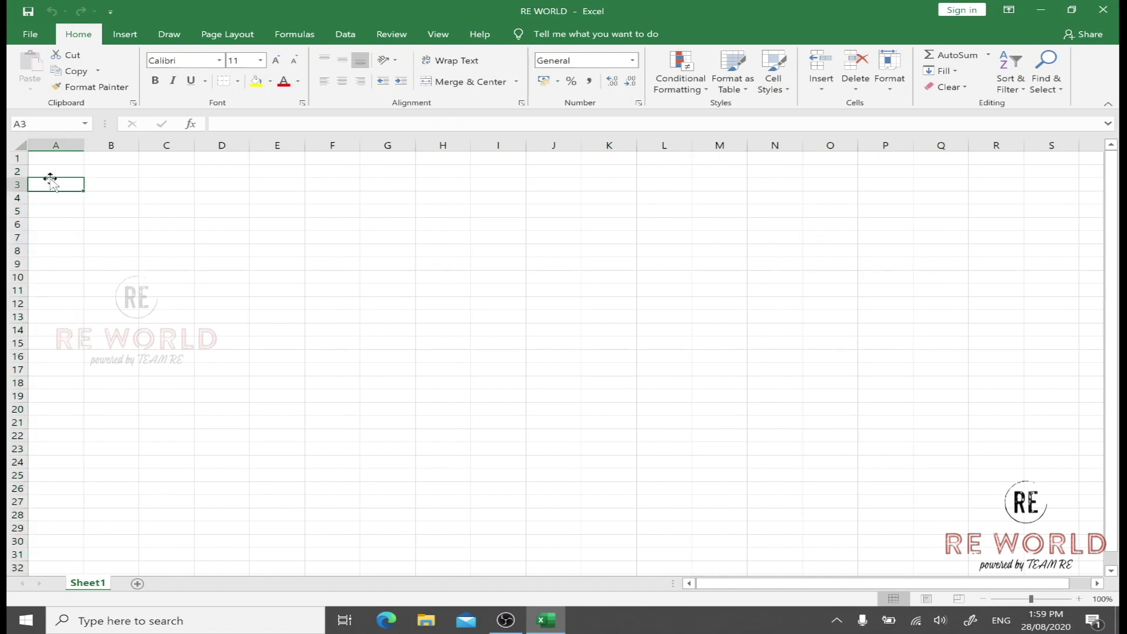
left_click(219, 145)
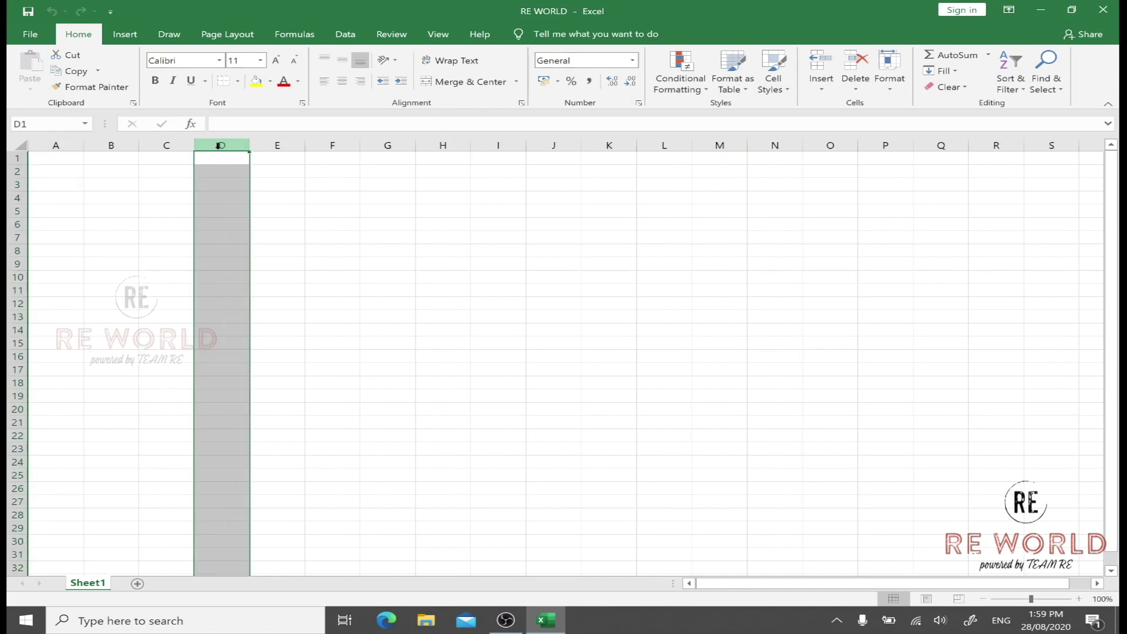
left_click(222, 187)
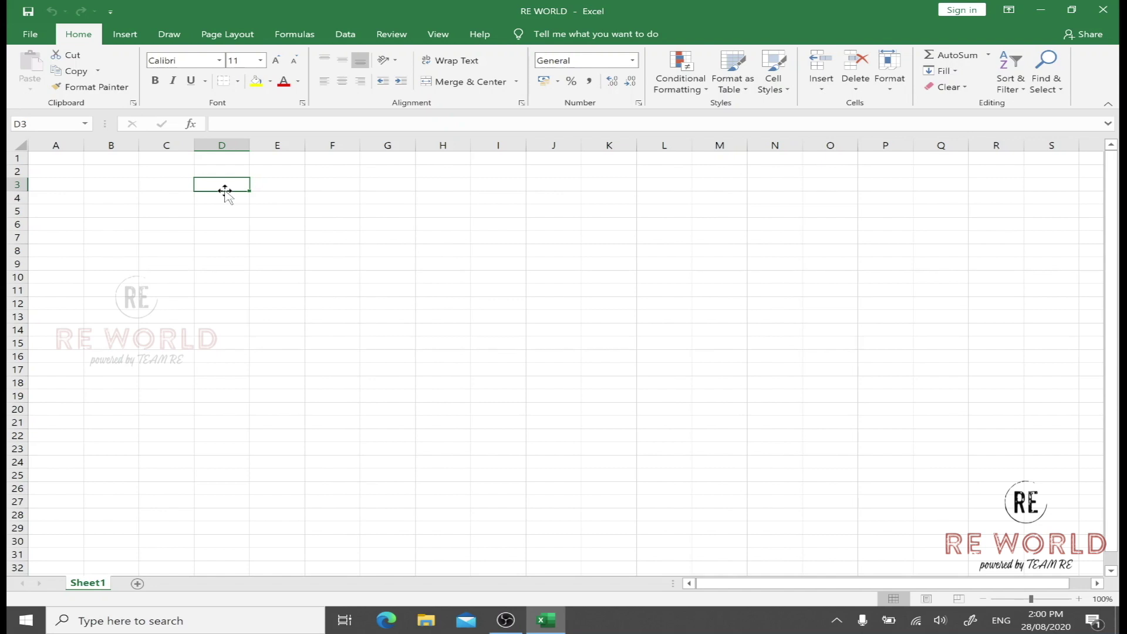
left_click(289, 143)
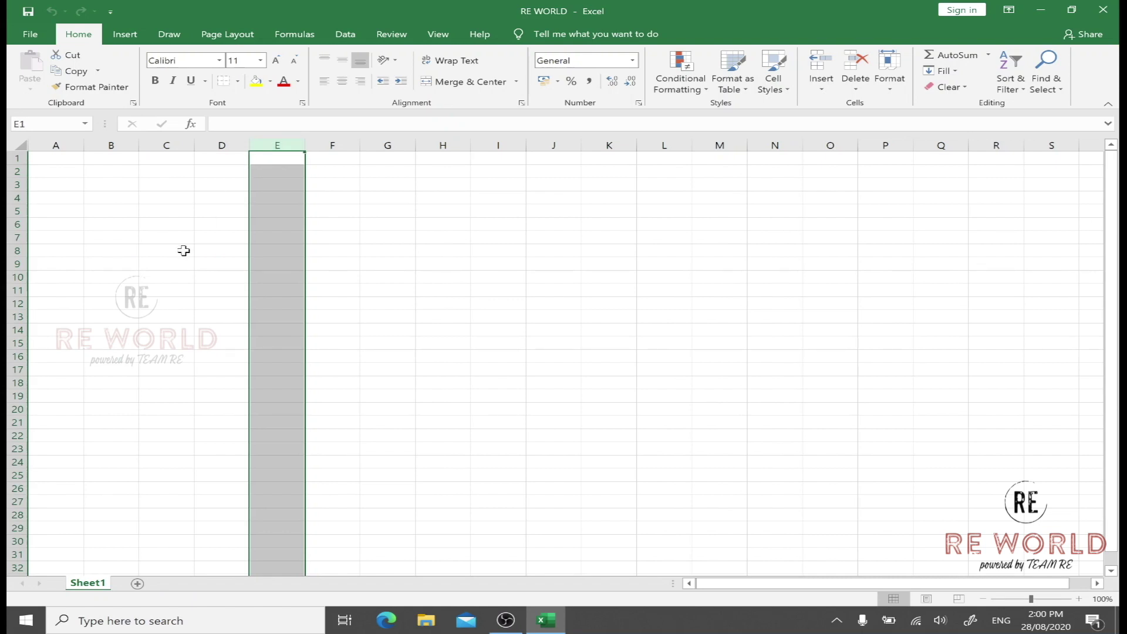
left_click(17, 277, "ctrl")
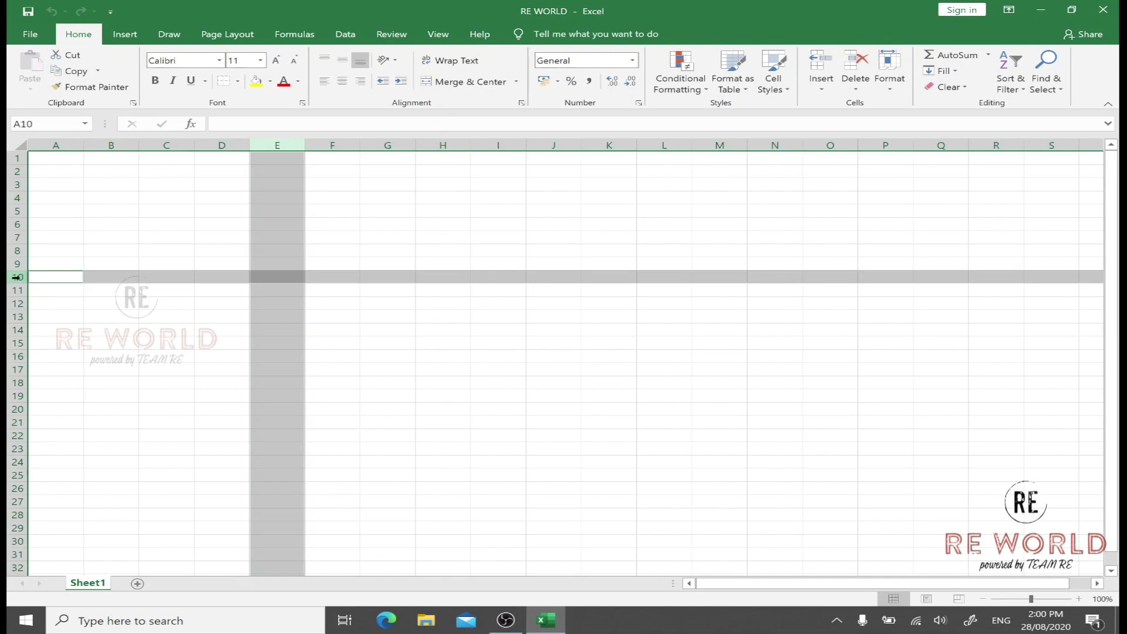
left_click(273, 277)
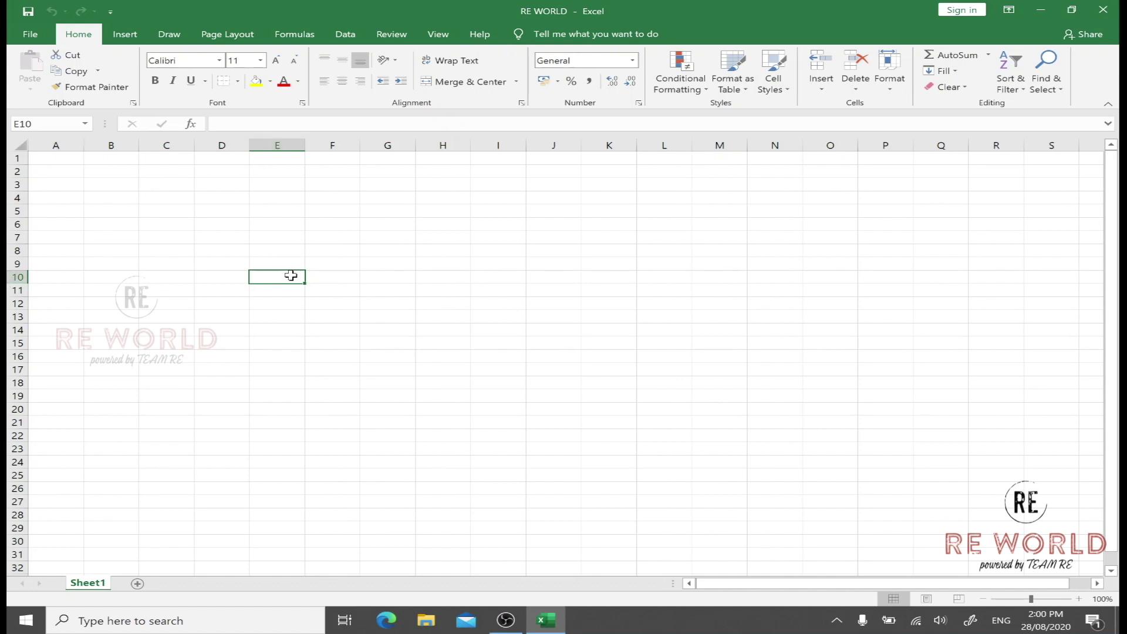
left_click(521, 278)
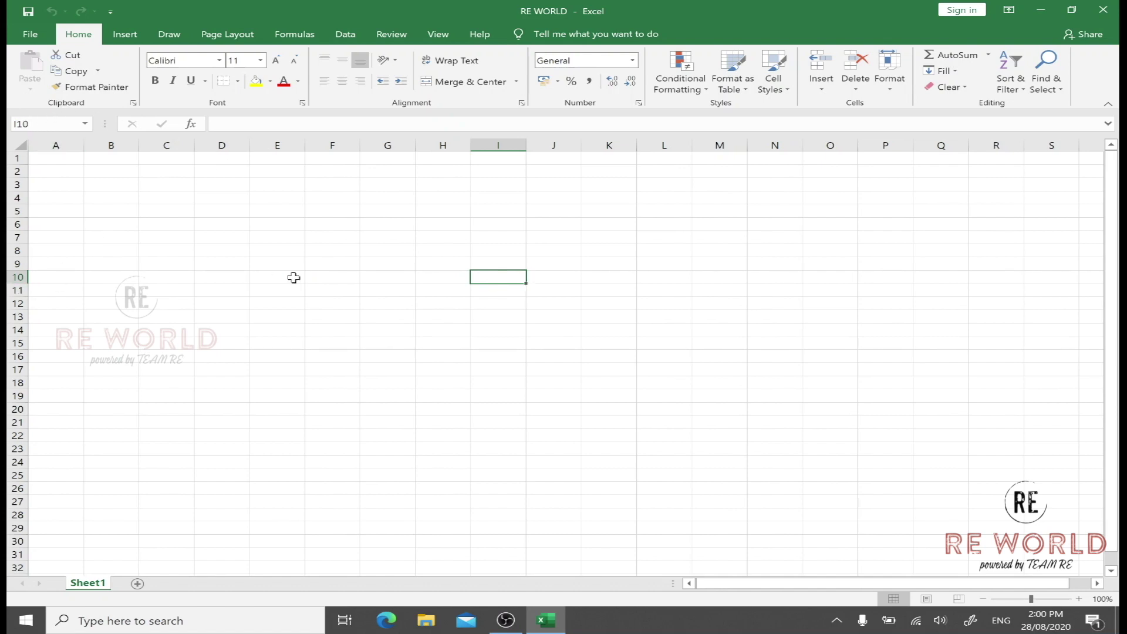
left_click(23, 124)
type("G15")
key("Return")
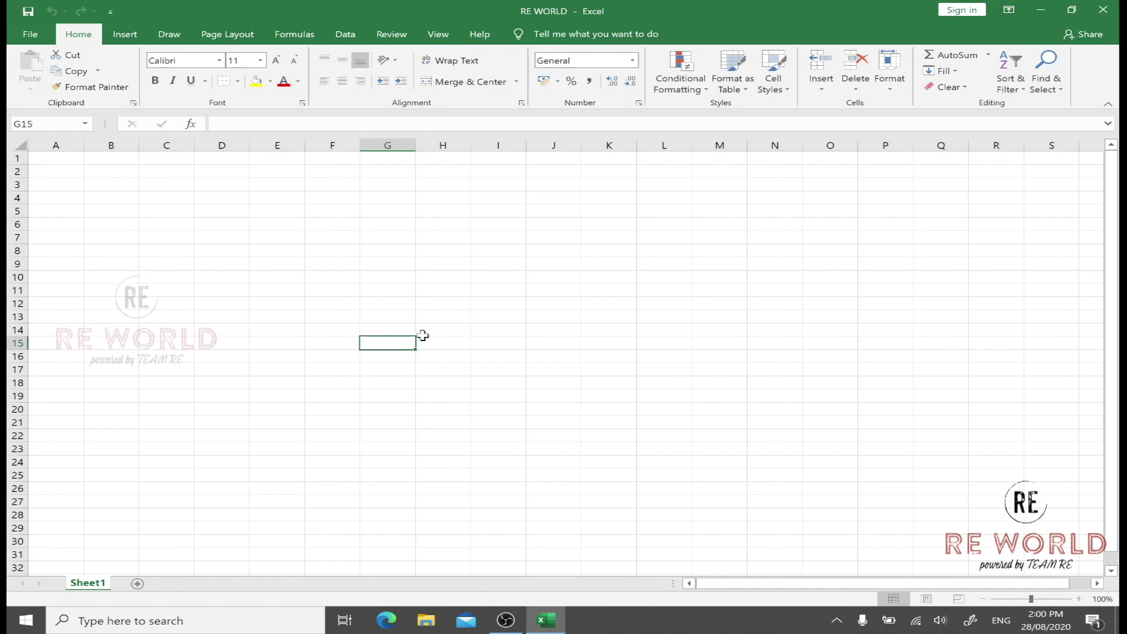
key("Left")
key("Left")
key("Left")
key("Down")
key("Down")
key("Down")
key("Down")
key("Down")
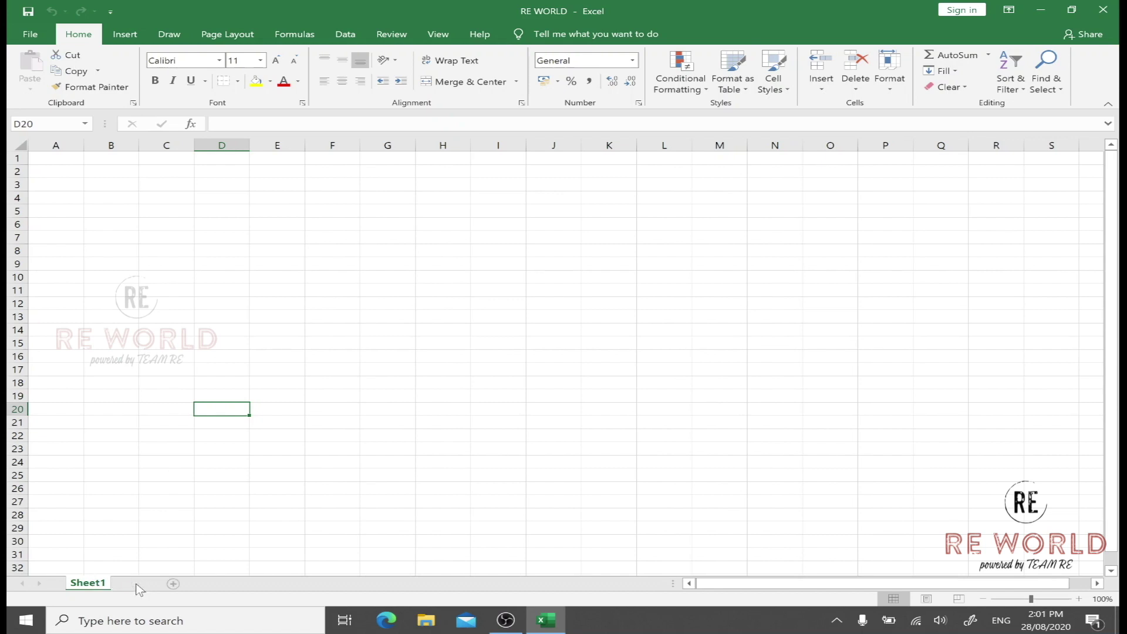
Add four blank sheets, Sheet2 through Sheet5, and switch to Sheet2
left_click(137, 584)
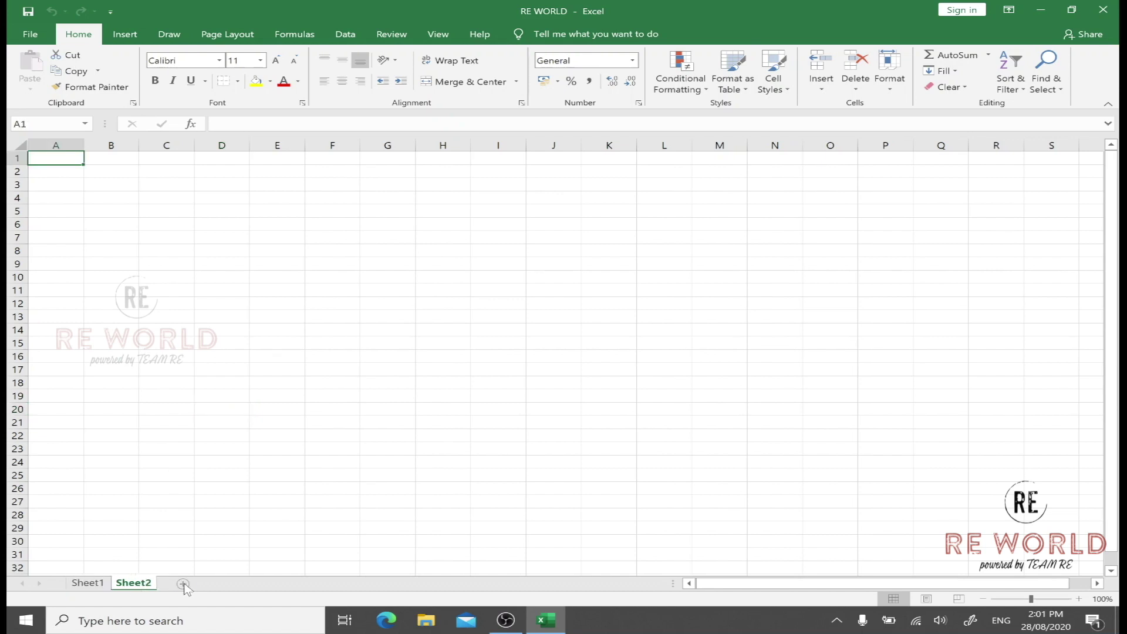
left_click(184, 585)
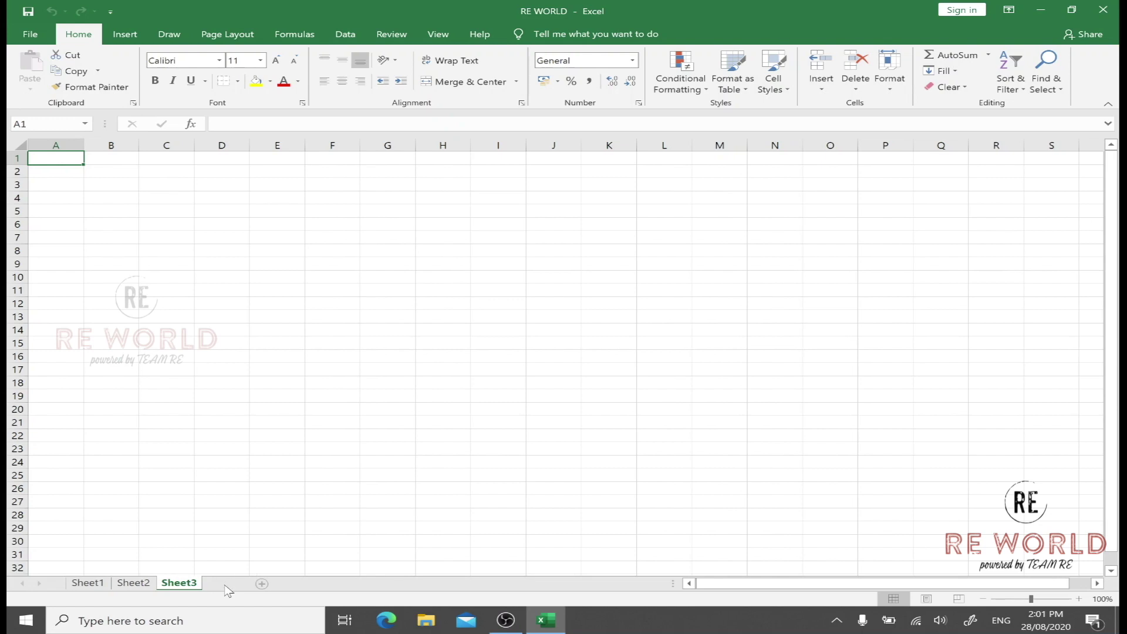
left_click(229, 584)
left_click(297, 584)
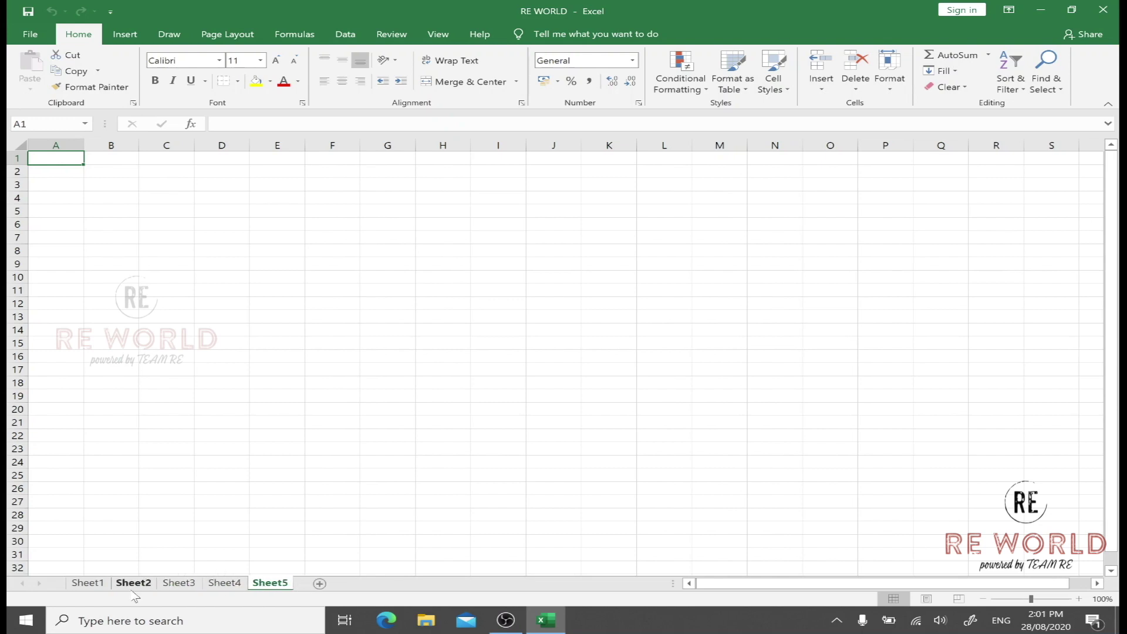
left_click(89, 583)
left_click(151, 584, "ctrl")
left_click(151, 584, "ctrl")
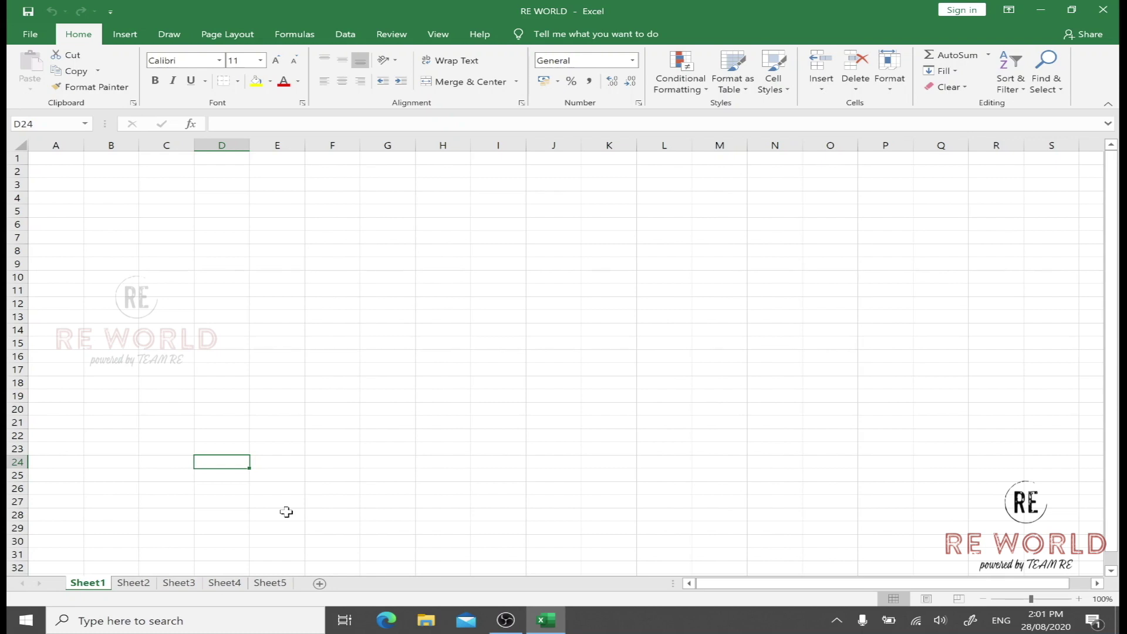
left_click(136, 583)
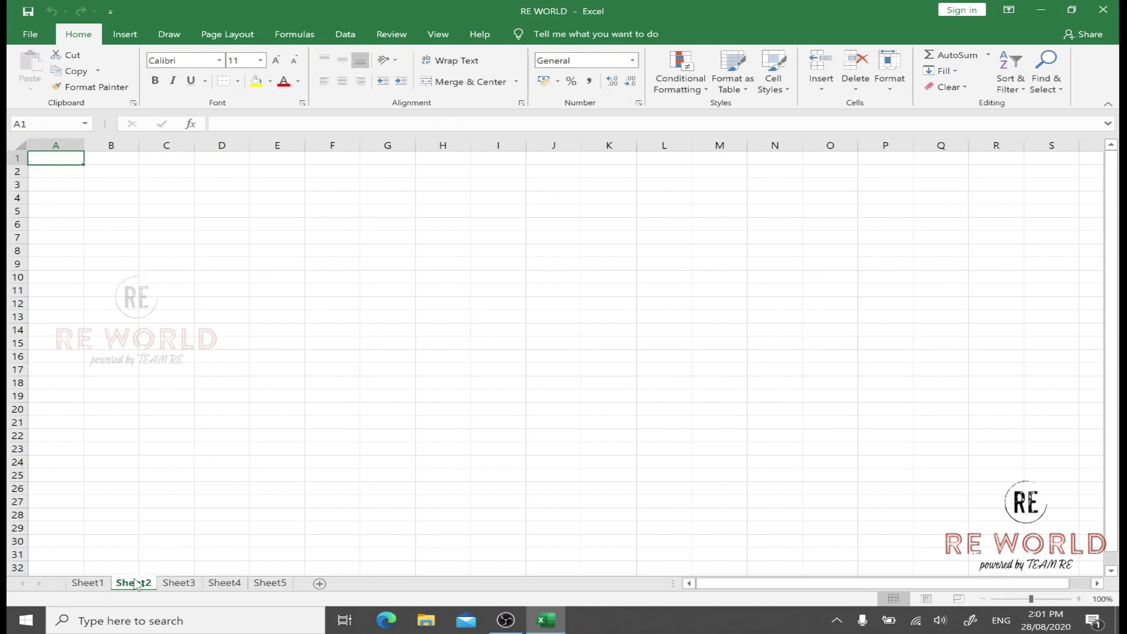
Rename the Sheet2 tab to 'Excel Learning'
right_click(136, 584)
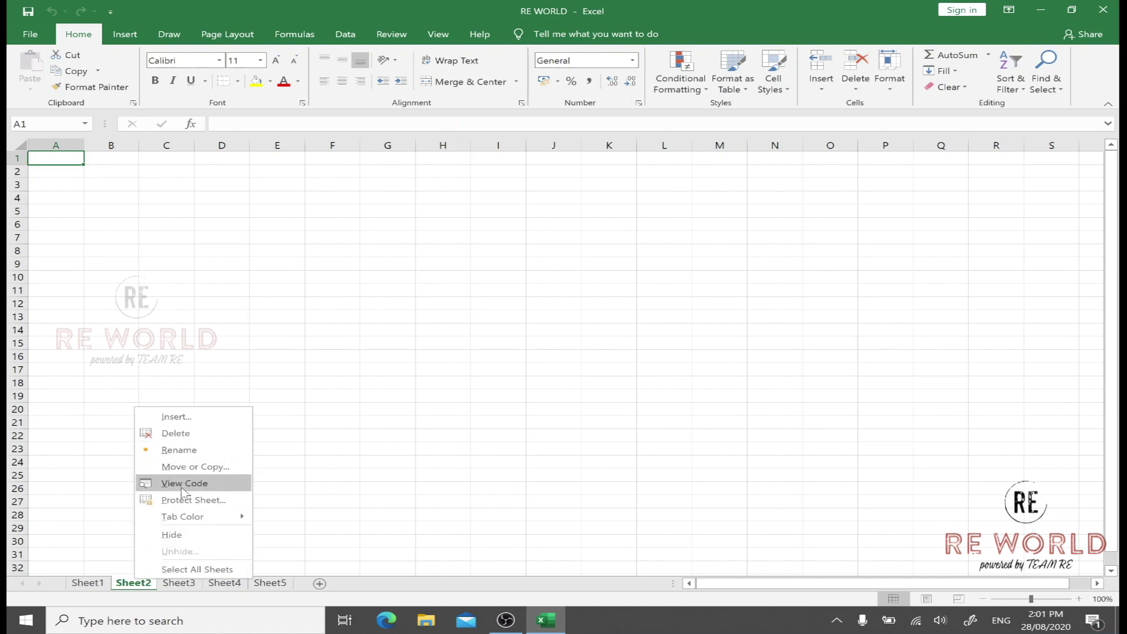
left_click(179, 449)
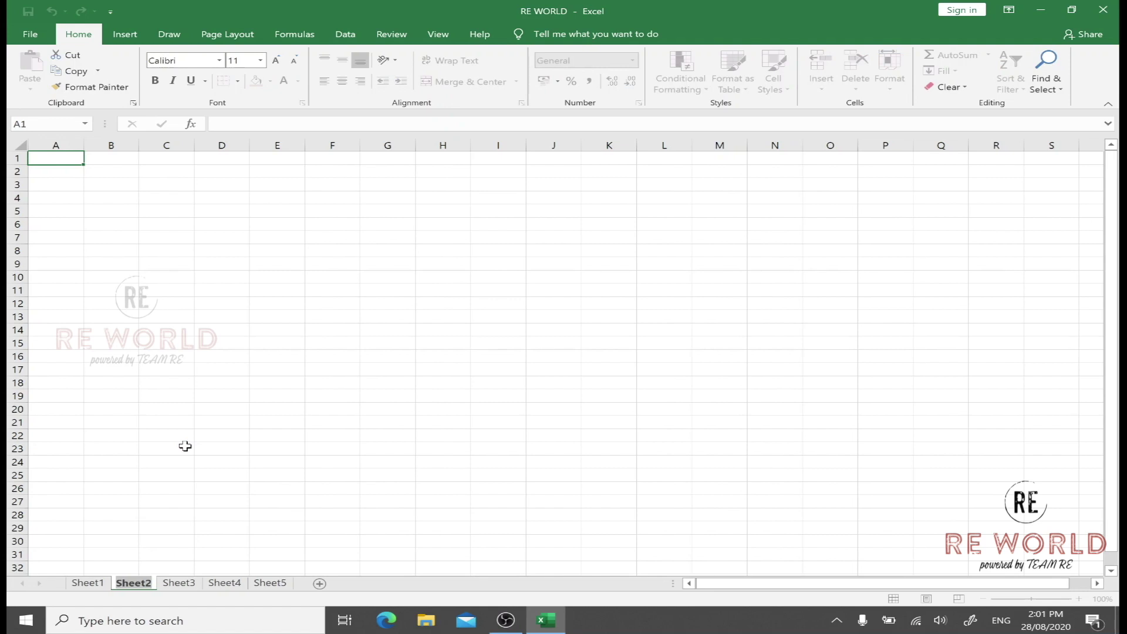
type("Excel Learning")
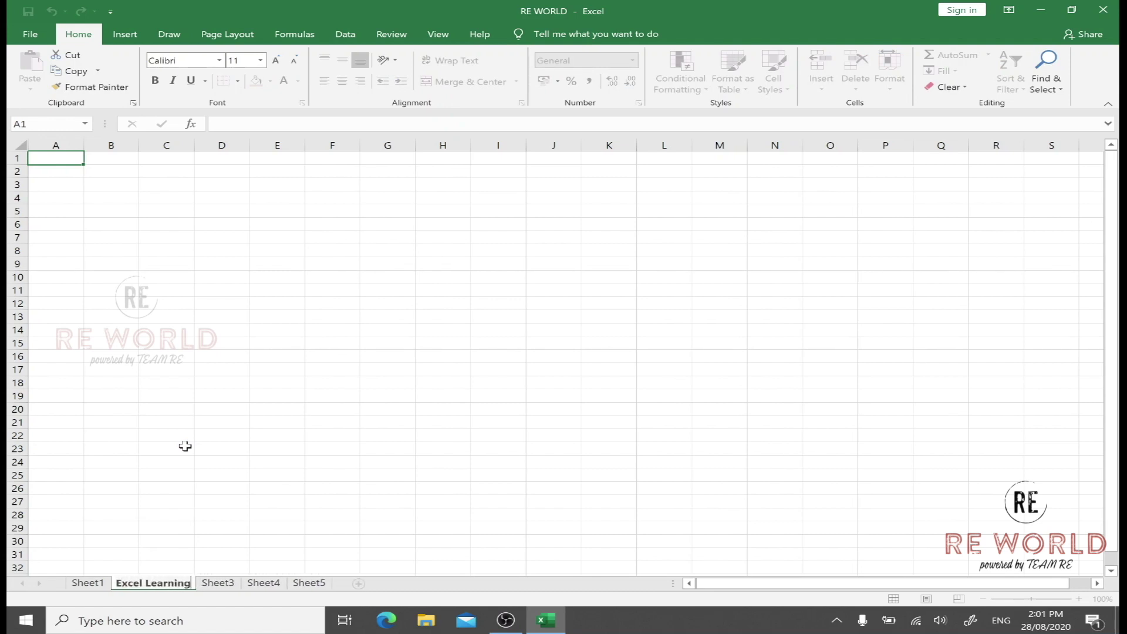
key("Return")
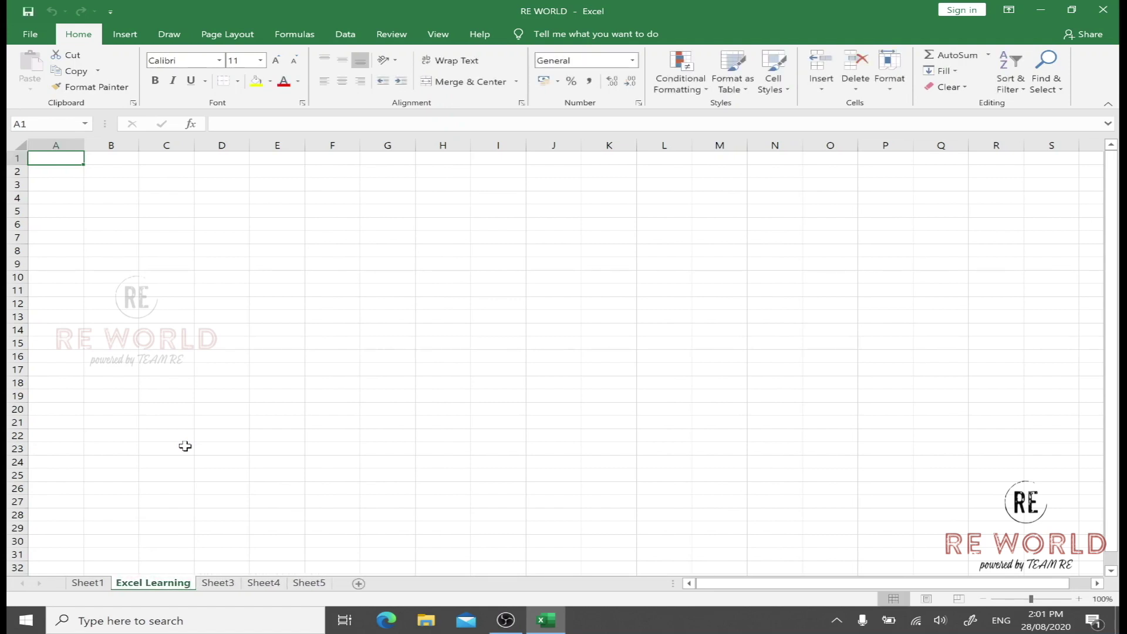
left_click(201, 399)
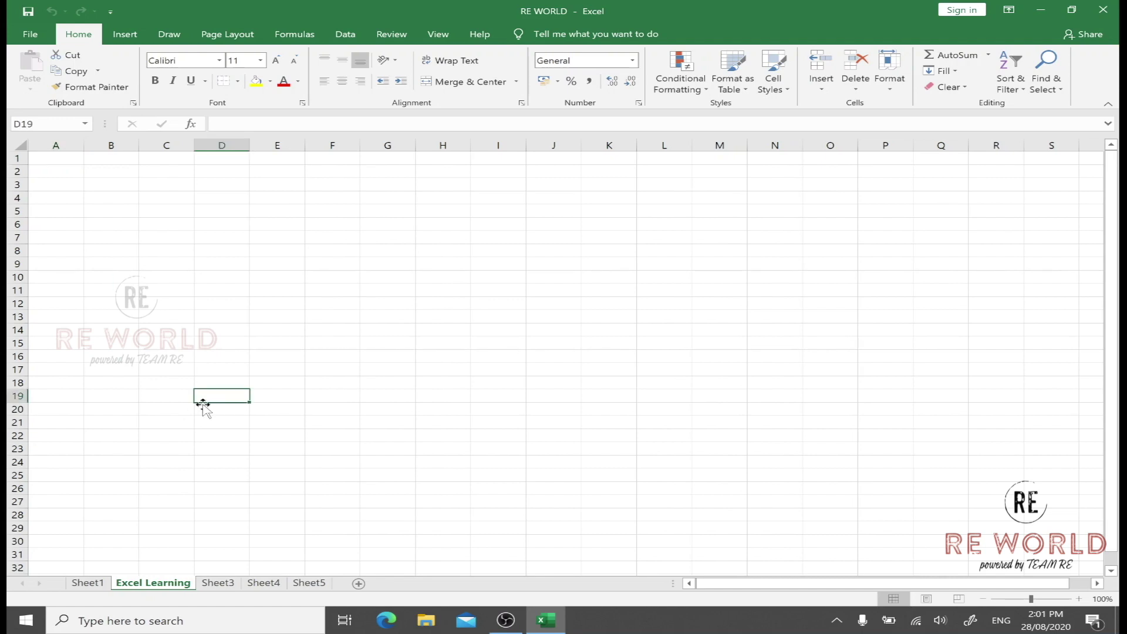
left_click(201, 474)
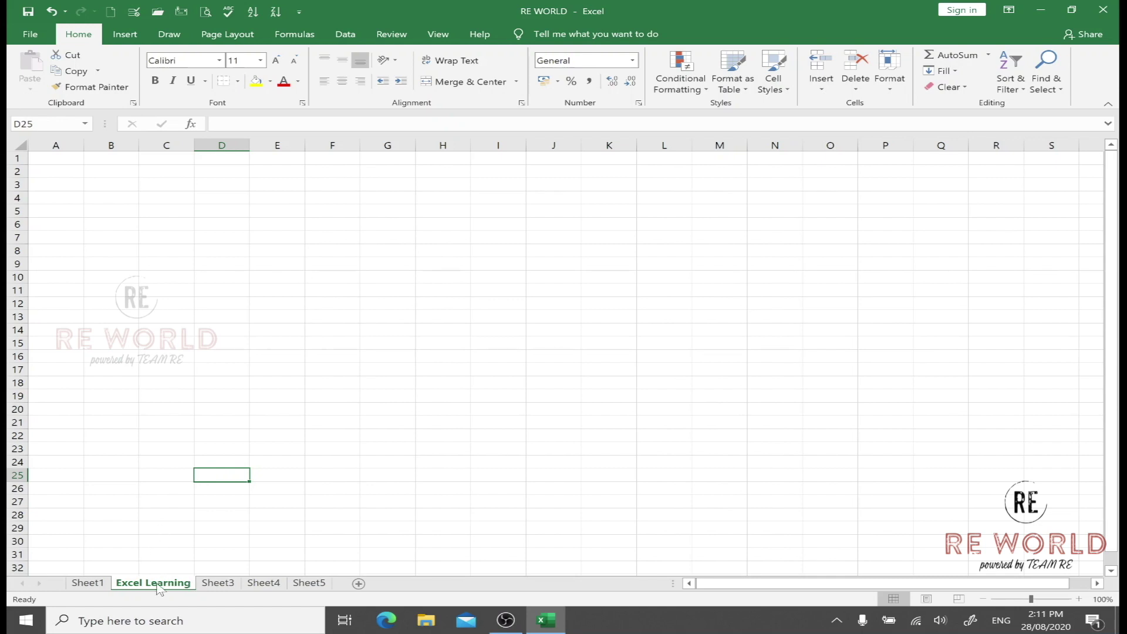
Drag Excel Learning to the front, rename Sheet5 to 'Backup', and slot Backup right after it
left_click_drag(159, 587, 292, 594)
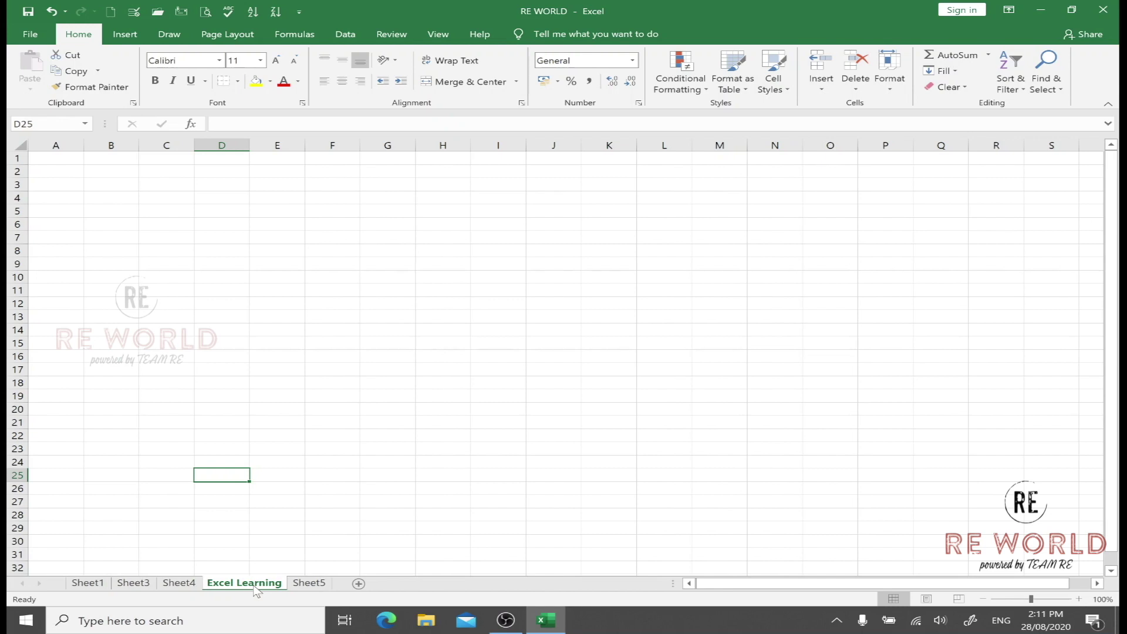
left_click_drag(256, 591, 77, 585)
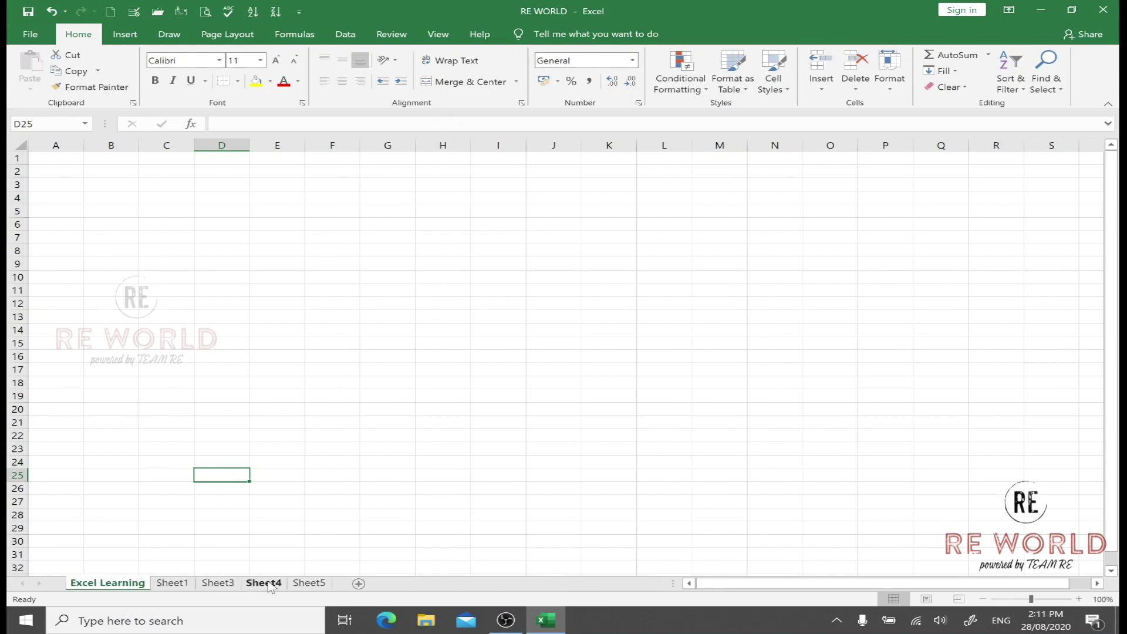
left_click(302, 583)
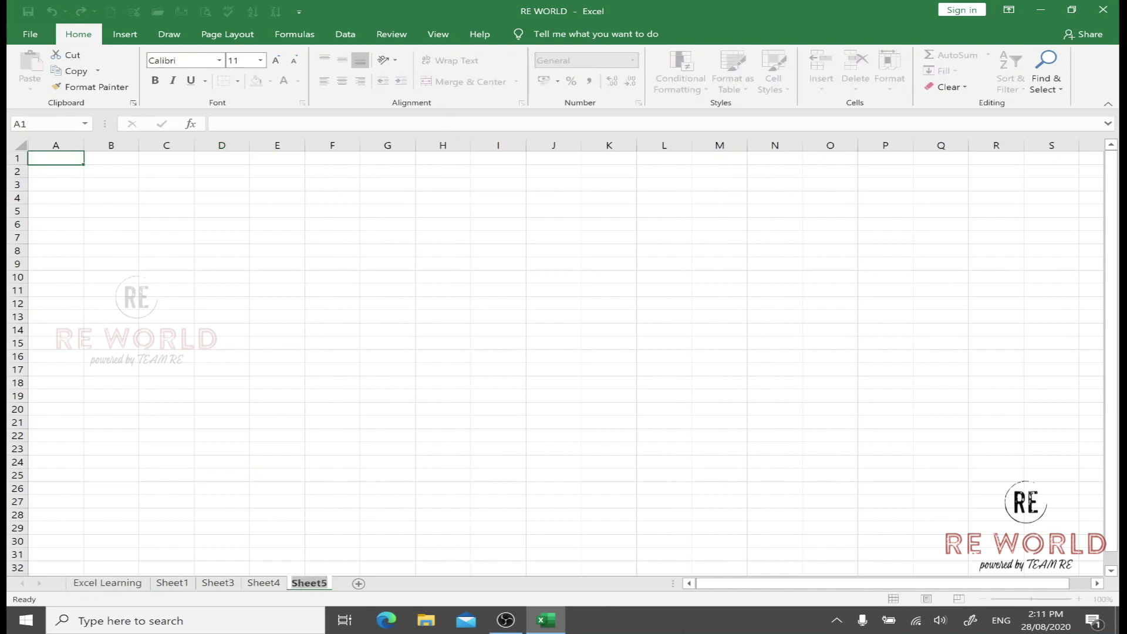
key("alt+h")
type("orBackup")
left_click(317, 543)
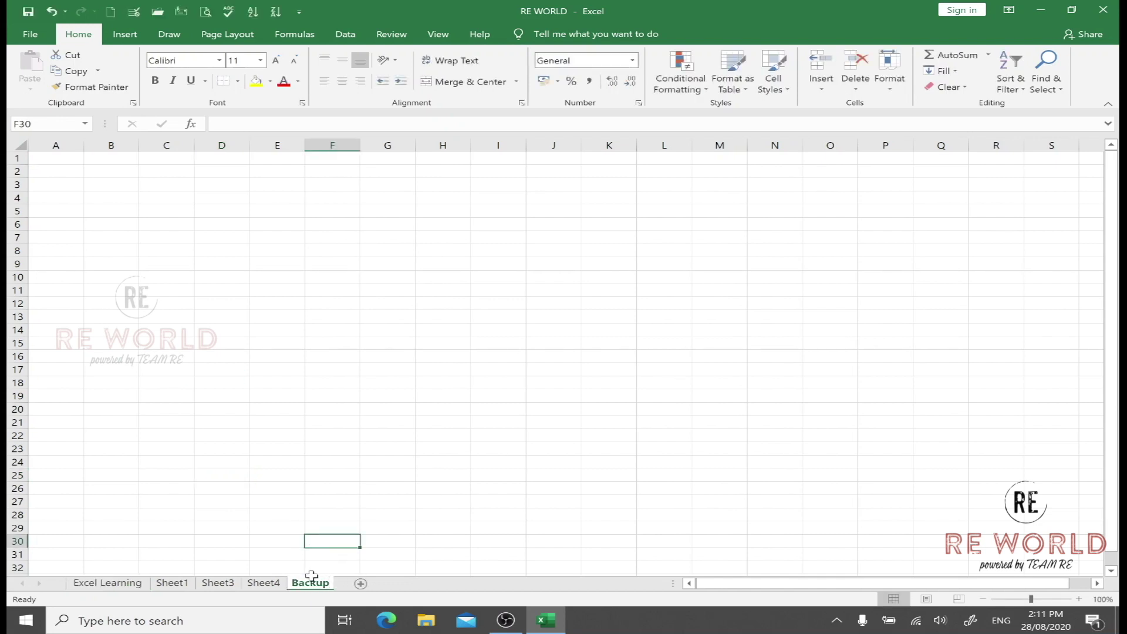
left_click_drag(311, 579, 165, 577)
left_click(232, 464)
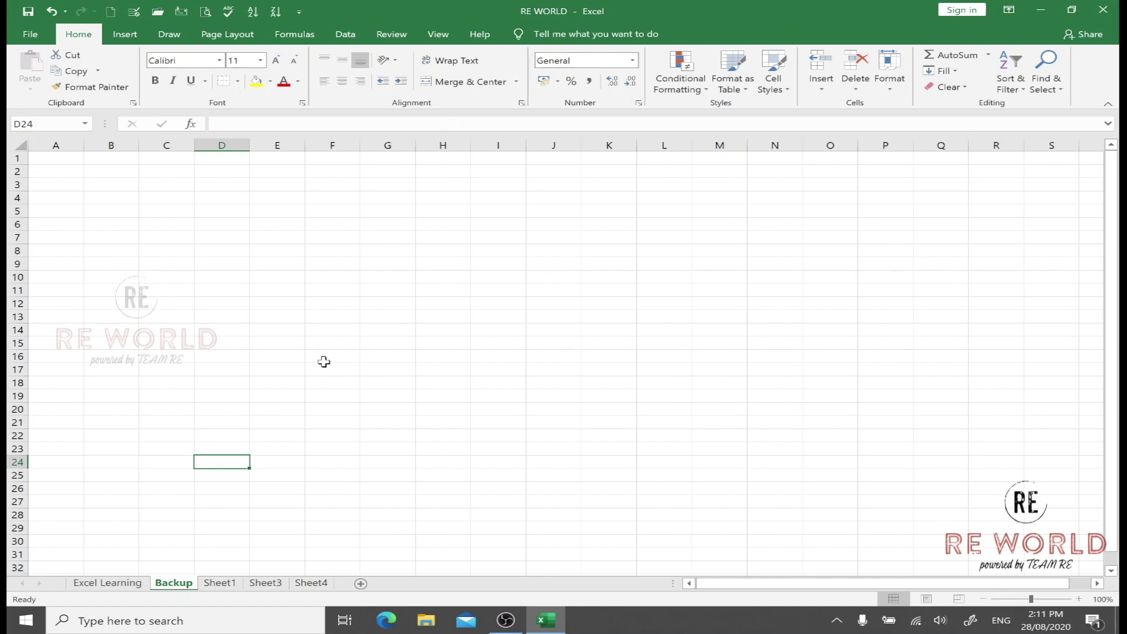
Colour the Backup sheet tab red
right_click(174, 591)
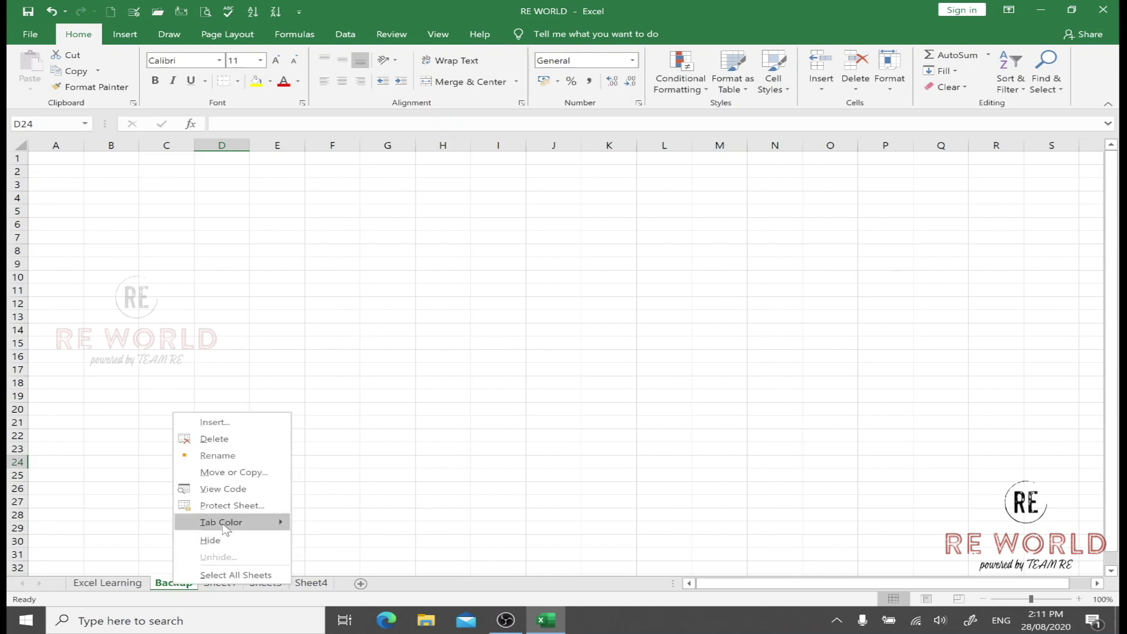
mouse_move(226, 524)
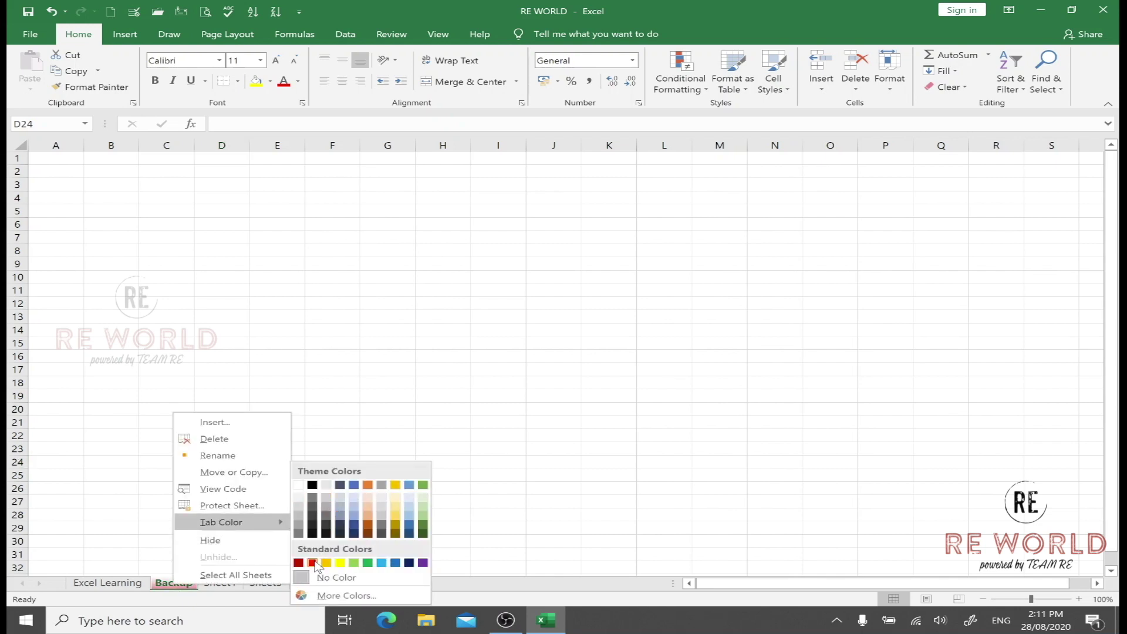
left_click(312, 563)
left_click(357, 450)
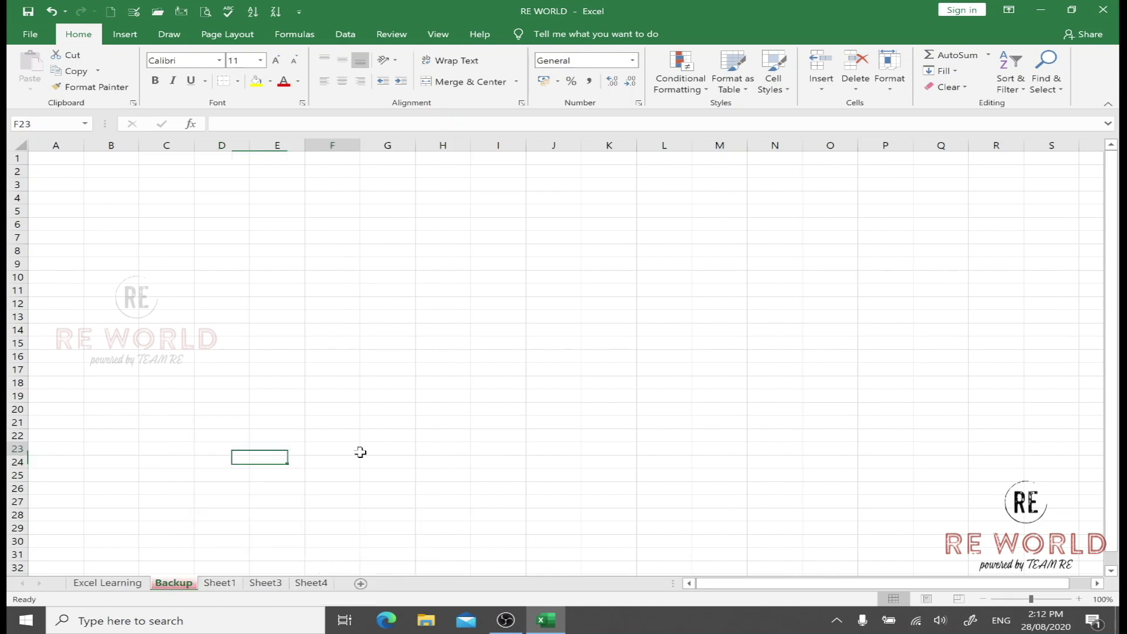
Click through Sheet1, Sheet3, Sheet4 and Backup, ending on the Excel Learning sheet
left_click(123, 584)
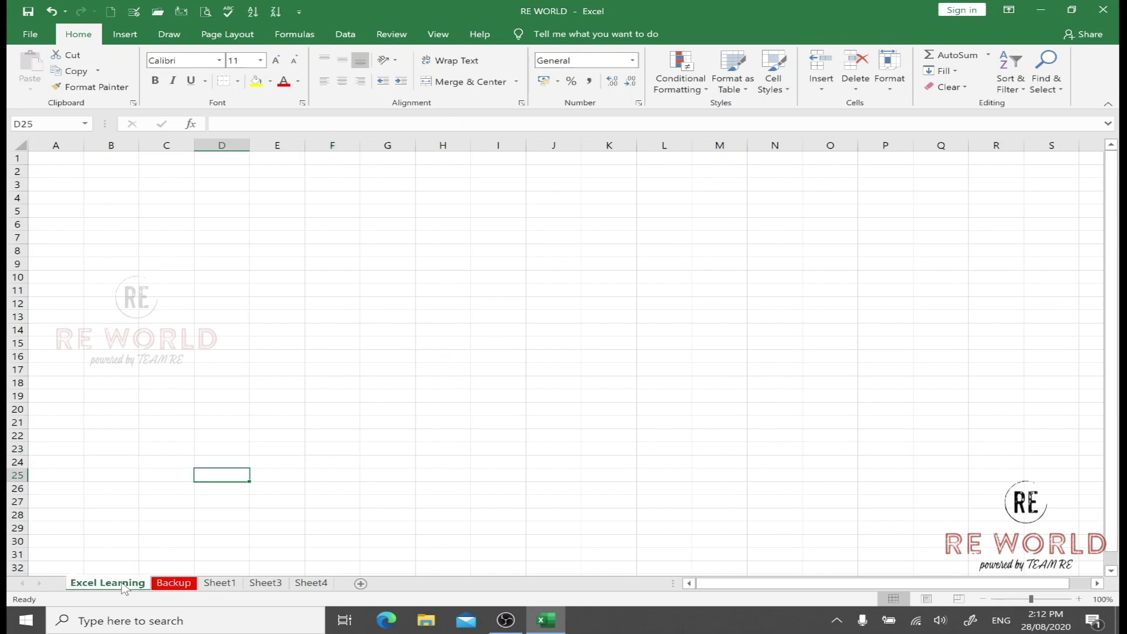
left_click(220, 584)
left_click(265, 583)
left_click(301, 581)
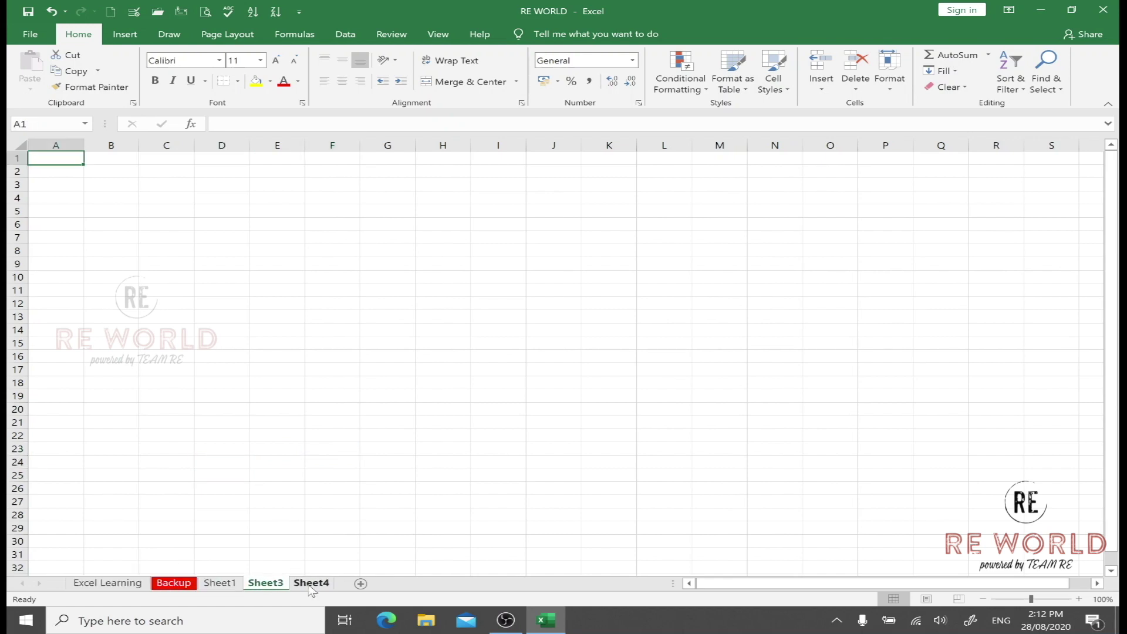
left_click(175, 574)
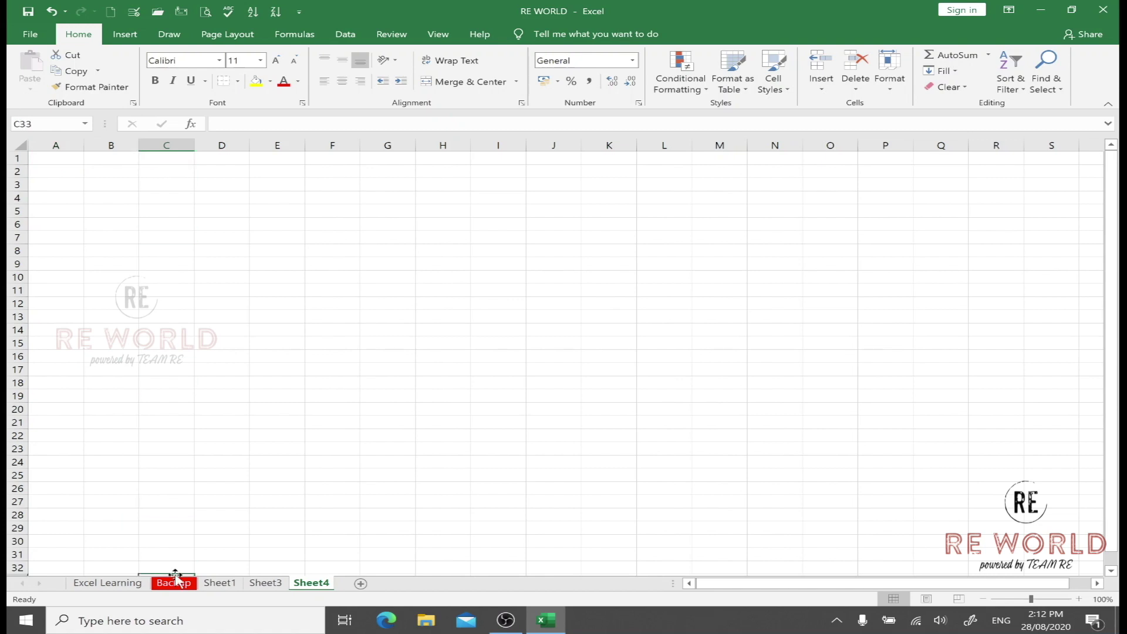
left_click(243, 476)
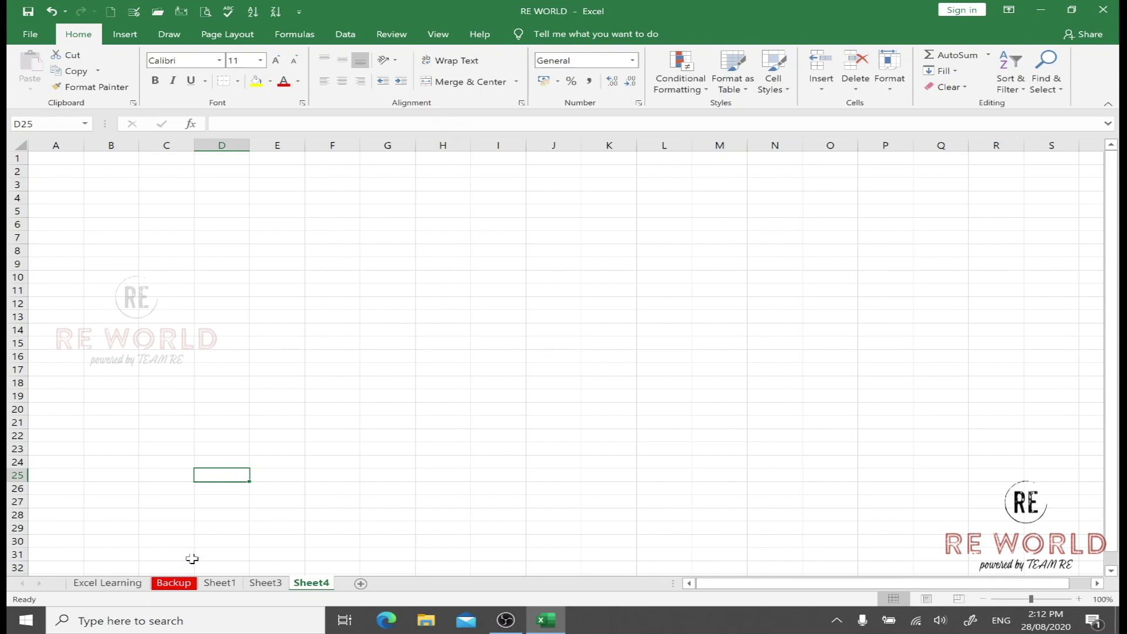
left_click(175, 584)
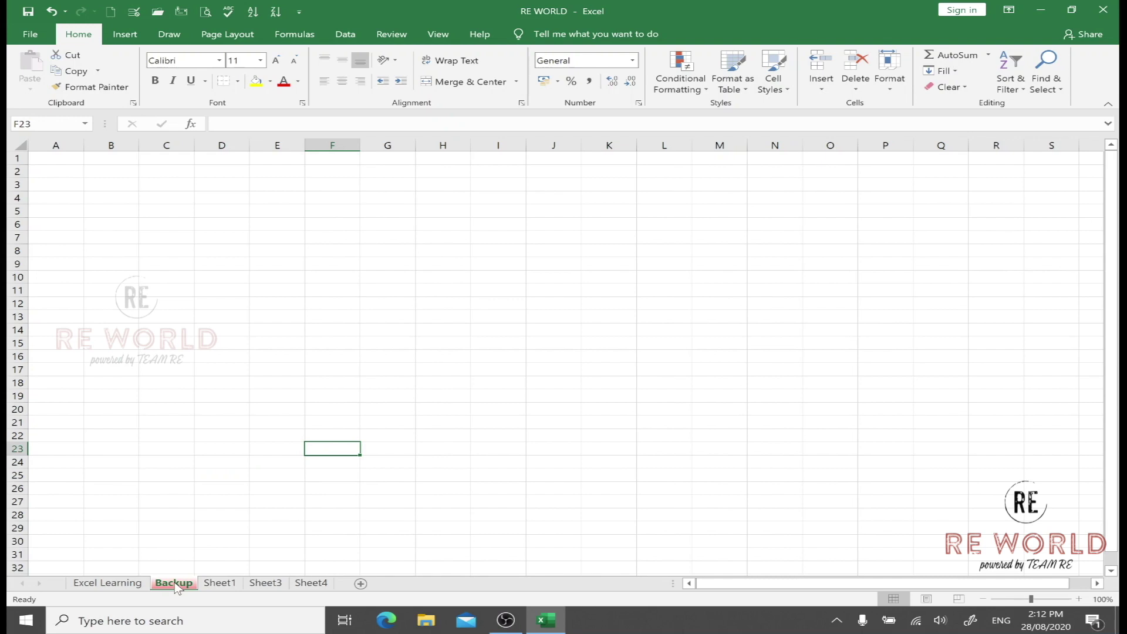
left_click(114, 583)
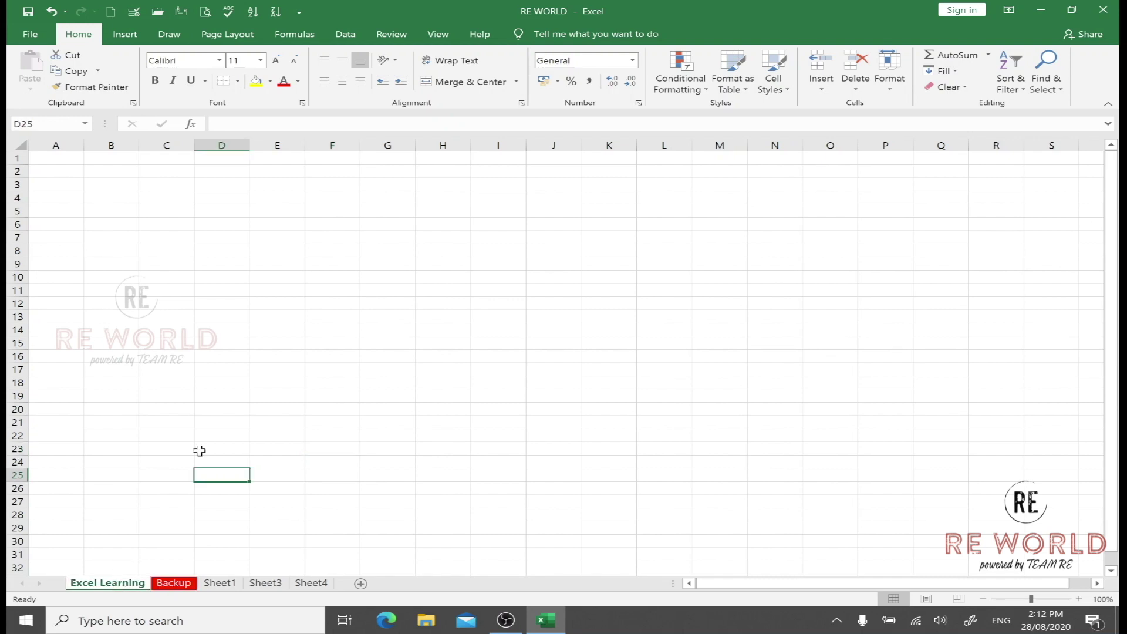
left_click(304, 339)
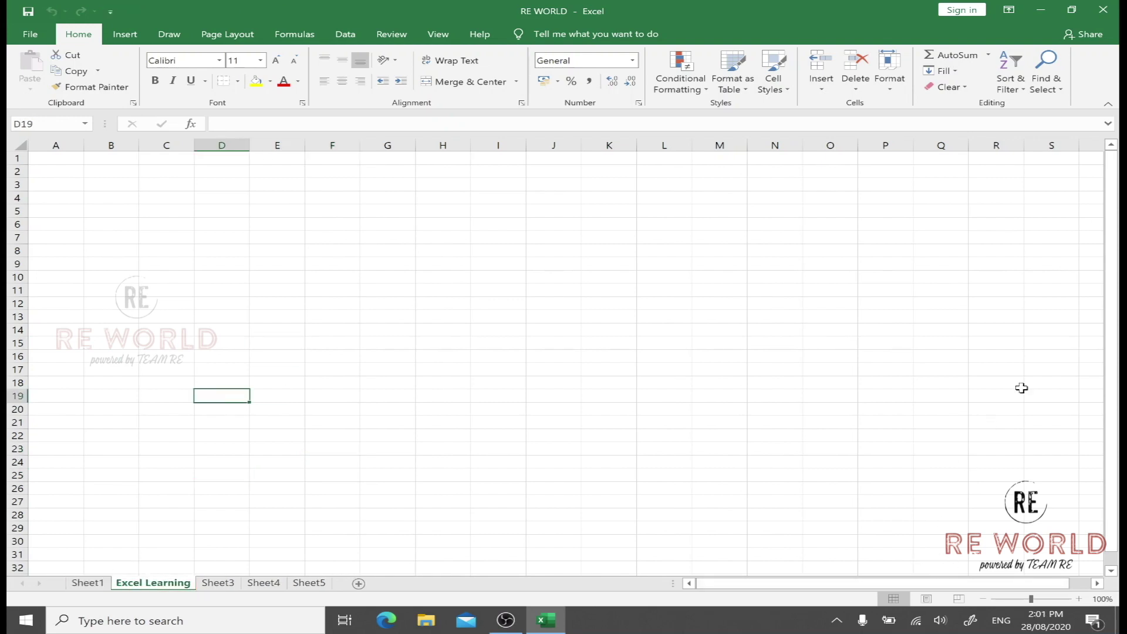
left_click_drag(1111, 295, 1119, 237)
left_click(746, 302)
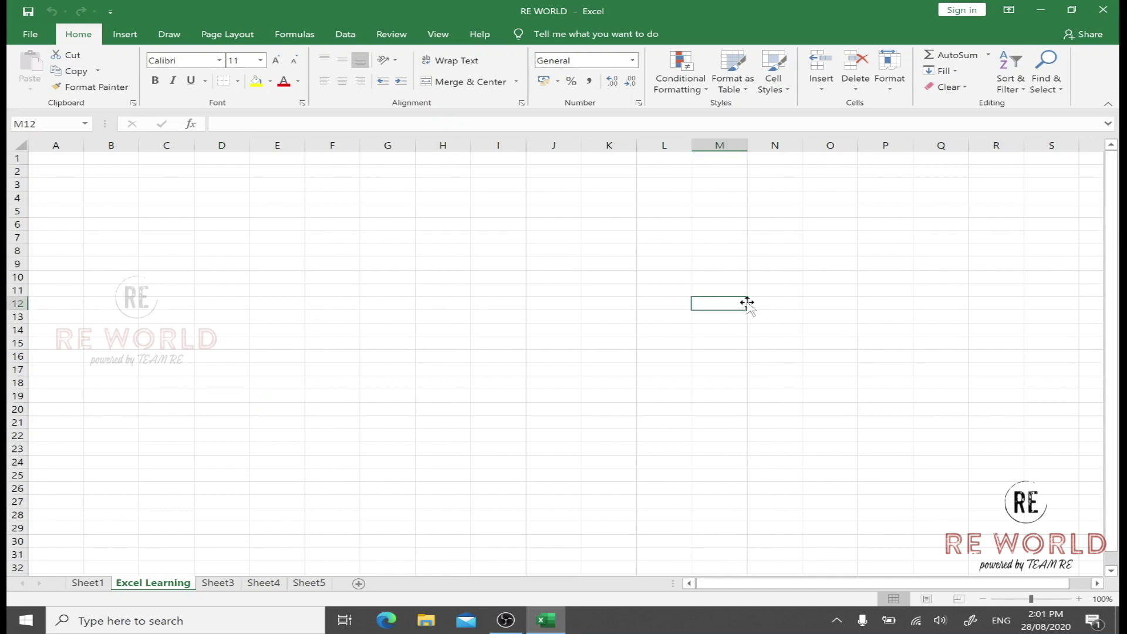
key("Down")
key("Down")
key("Down")
key("Down")
key("Down")
key("Down")
key("Down")
key("Down")
key("Down")
key("Down")
key("Down")
key("Down")
key("Down")
key("Down")
key("Down")
key("Down")
key("Down")
key("Down")
key("Down")
key("Down")
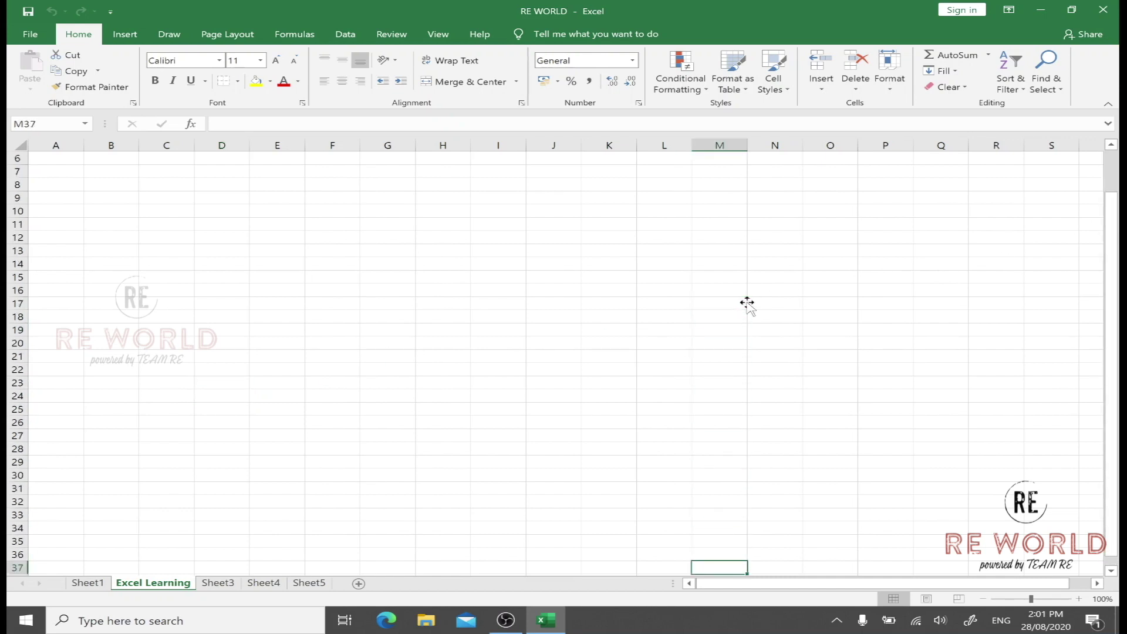
key("Down")
key("Down")
key("Down")
key("Down")
key("Down")
key("Down")
key("Up")
key("Up")
key("Up")
key("Up")
key("Up")
key("Up")
key("Up")
key("Up")
key("Up")
key("Up")
key("Up")
key("Up")
key("Up")
key("Up")
key("Up")
key("Up")
key("Up")
key("Up")
key("Up")
key("Up")
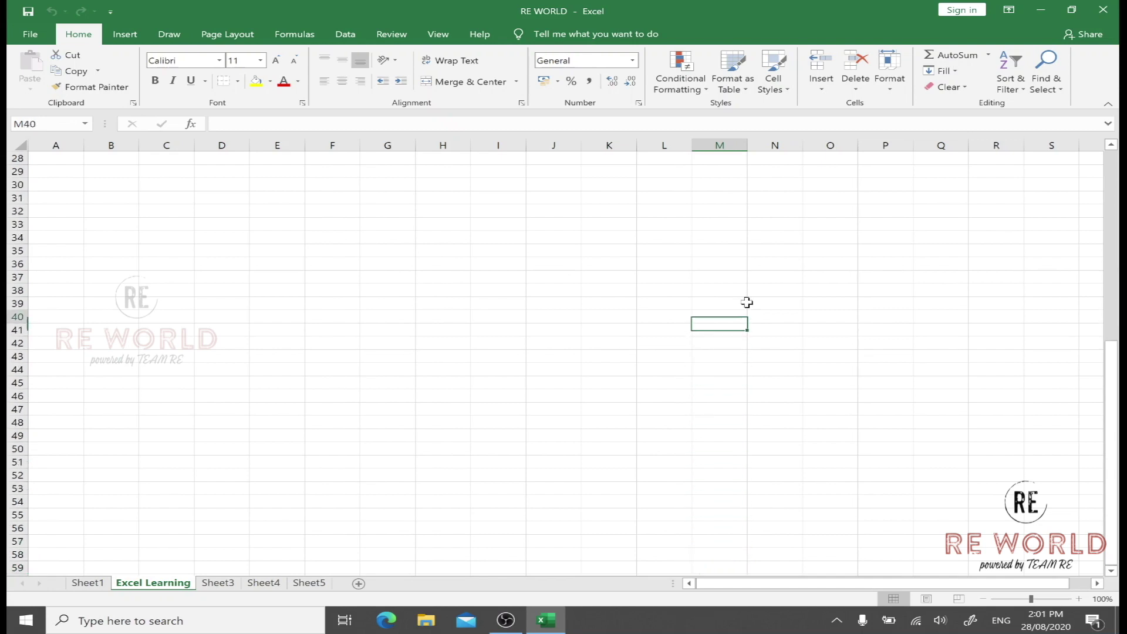
key("Up")
key("Up")
key("Up")
key("Up")
key("Up")
key("Up")
key("Up")
key("Up")
key("Up")
key("Up")
key("Up")
key("Up")
key("Up")
key("Up")
key("Up")
key("Up")
key("Up")
key("Up")
key("Up")
key("Up")
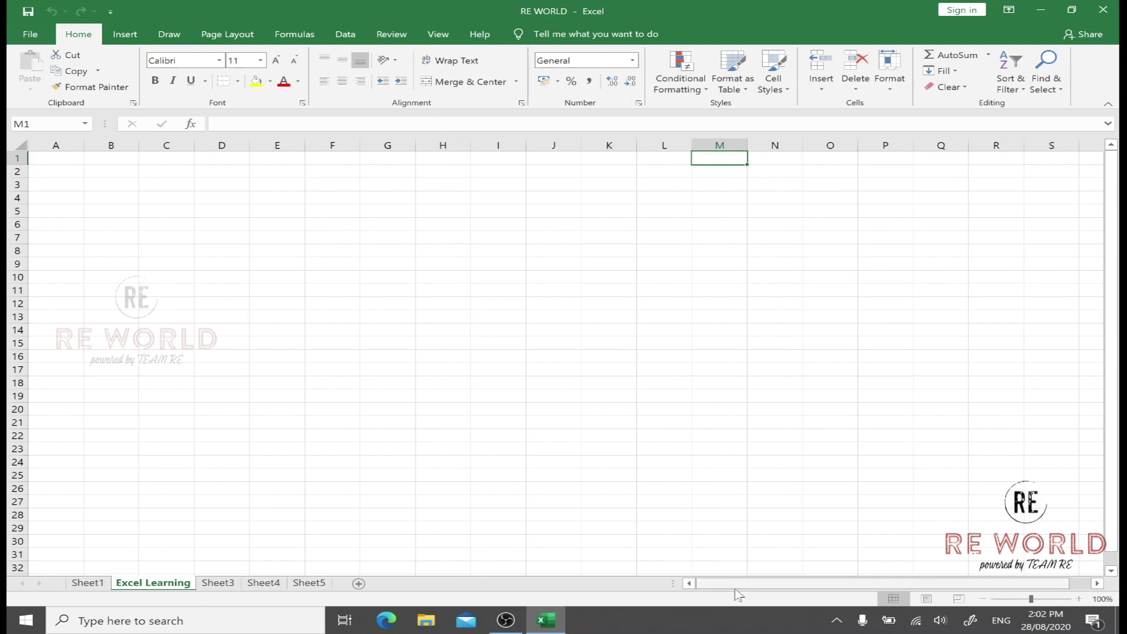
left_click_drag(735, 589, 875, 579)
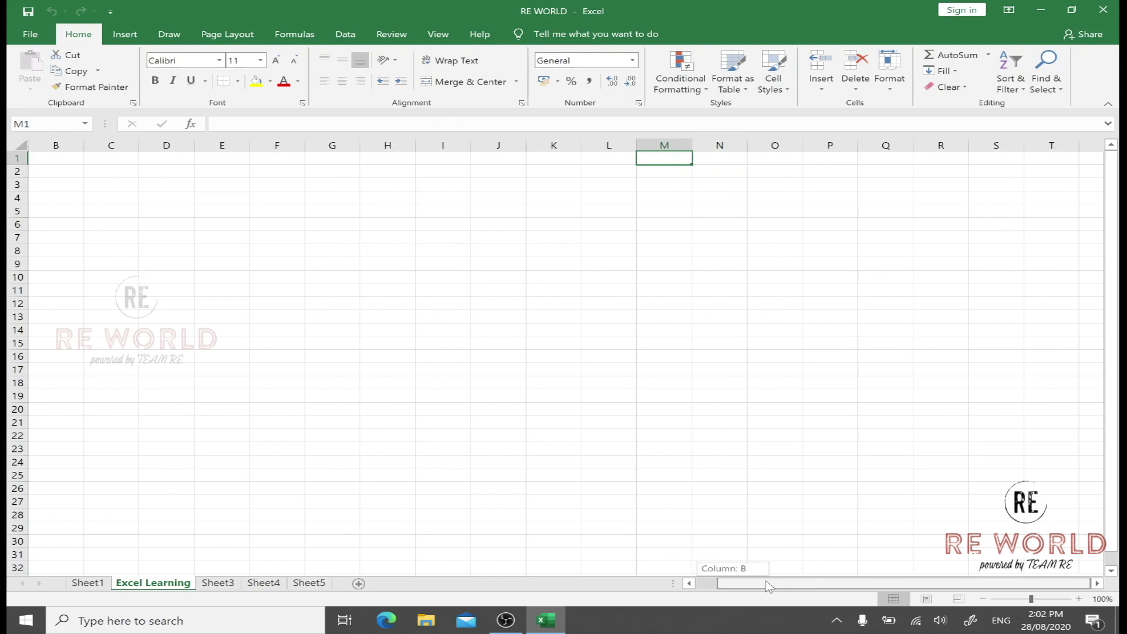
left_click_drag(768, 586, 730, 581)
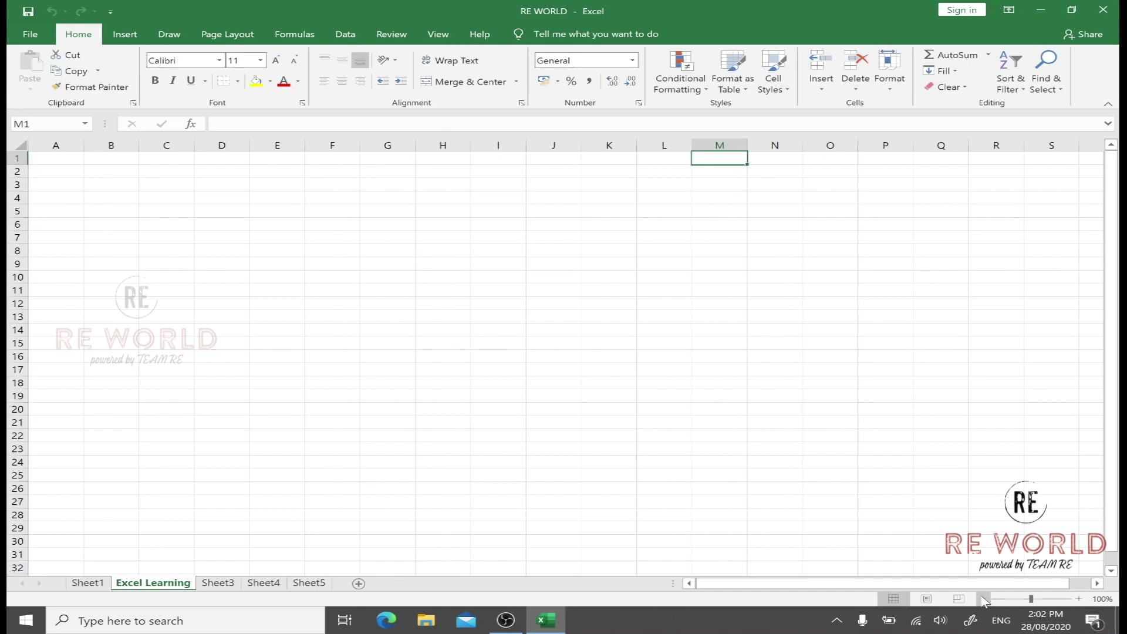
left_click(448, 329)
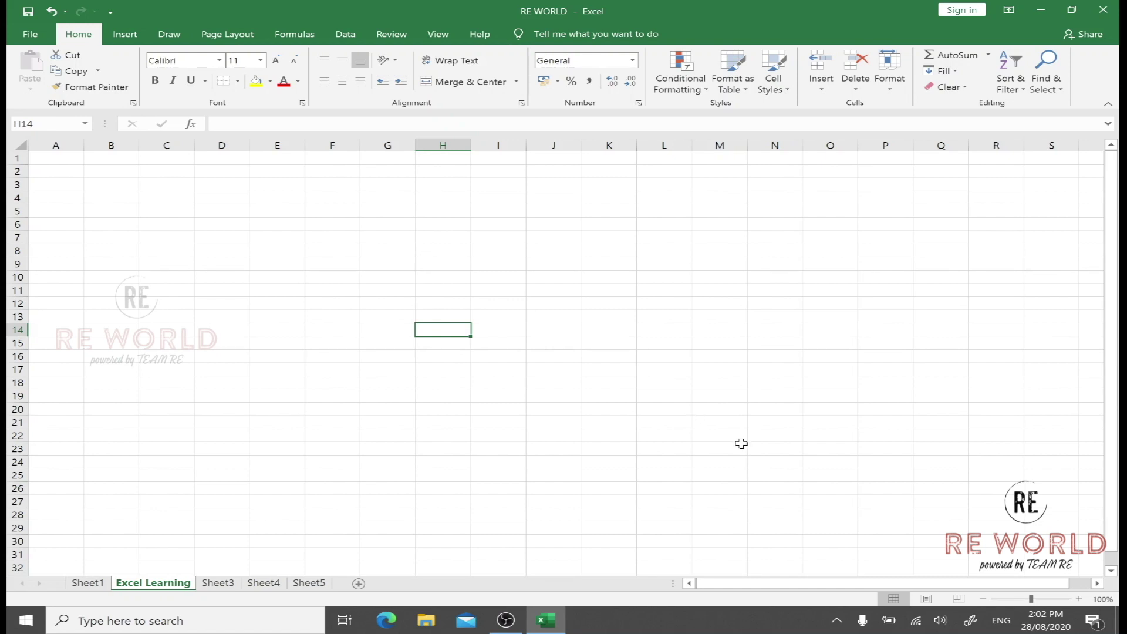
left_click(1079, 599)
left_click(1079, 599)
left_click(1079, 599)
left_click(1079, 599)
left_click(1079, 599)
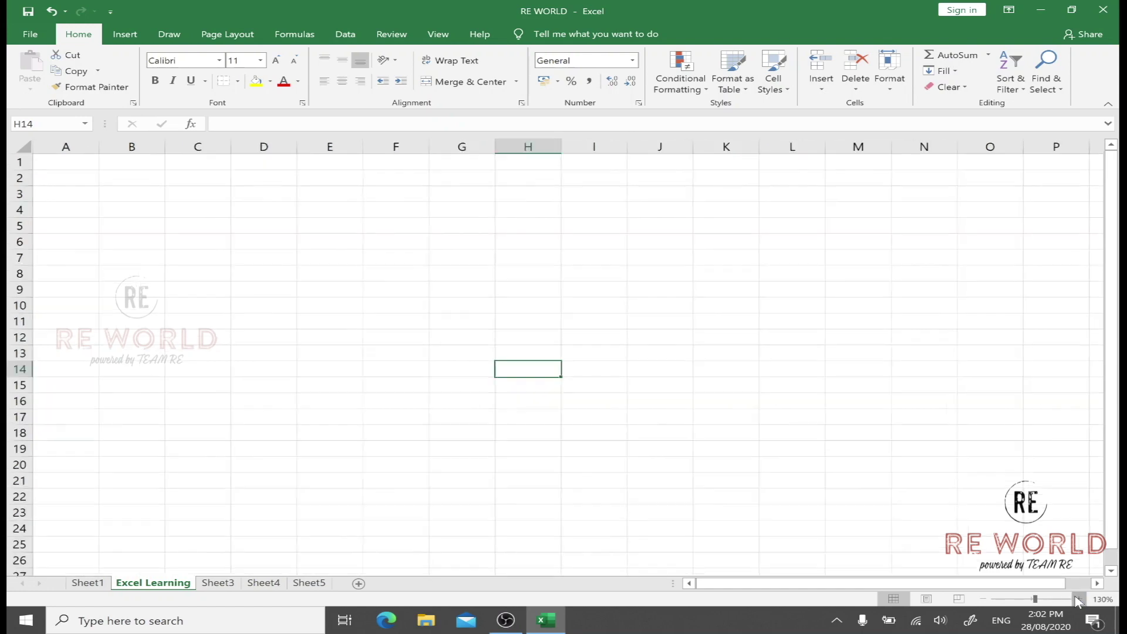
left_click(985, 599)
left_click(986, 598)
left_click(985, 599)
left_click(986, 598)
left_click(986, 599)
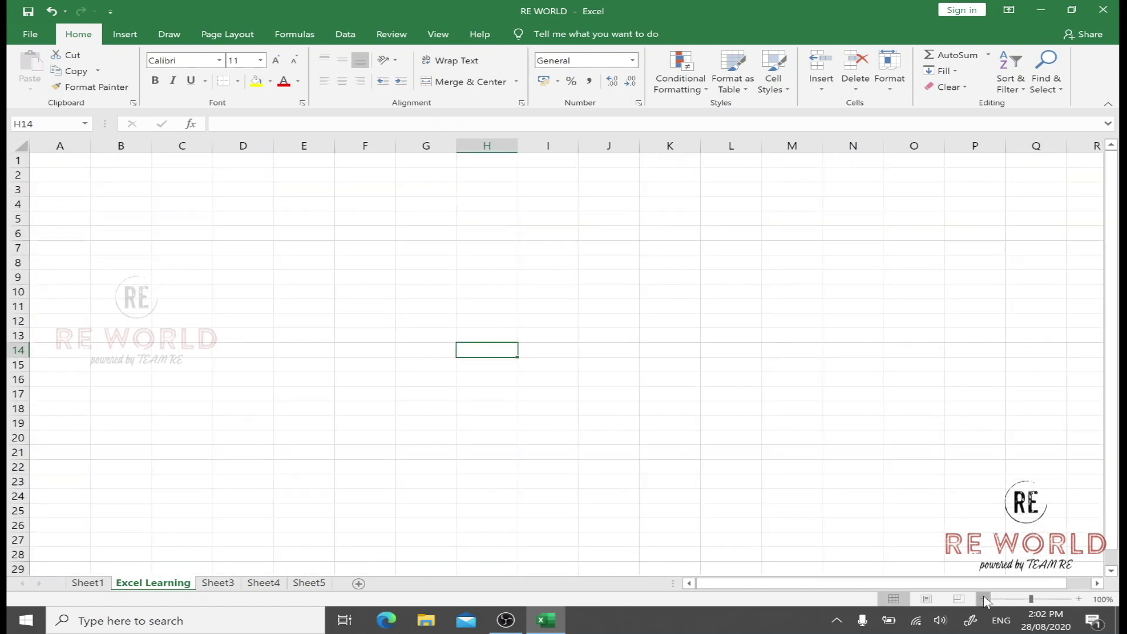
left_click(676, 383)
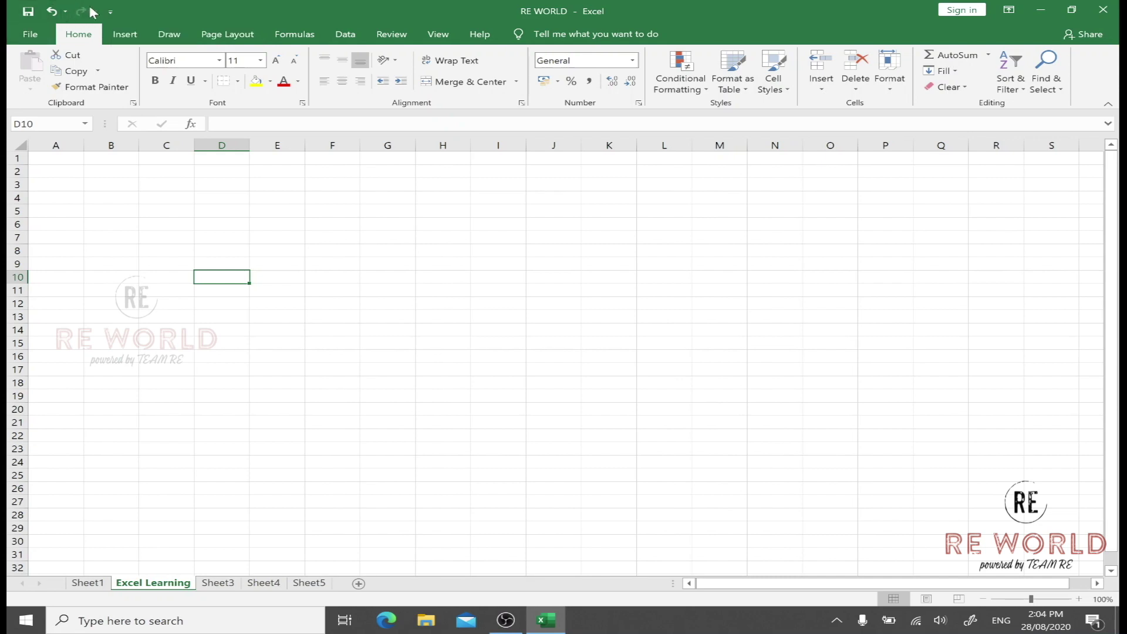
Add New, Open, Email and Print Preview and Print to the Quick Access Toolbar
left_click(110, 9)
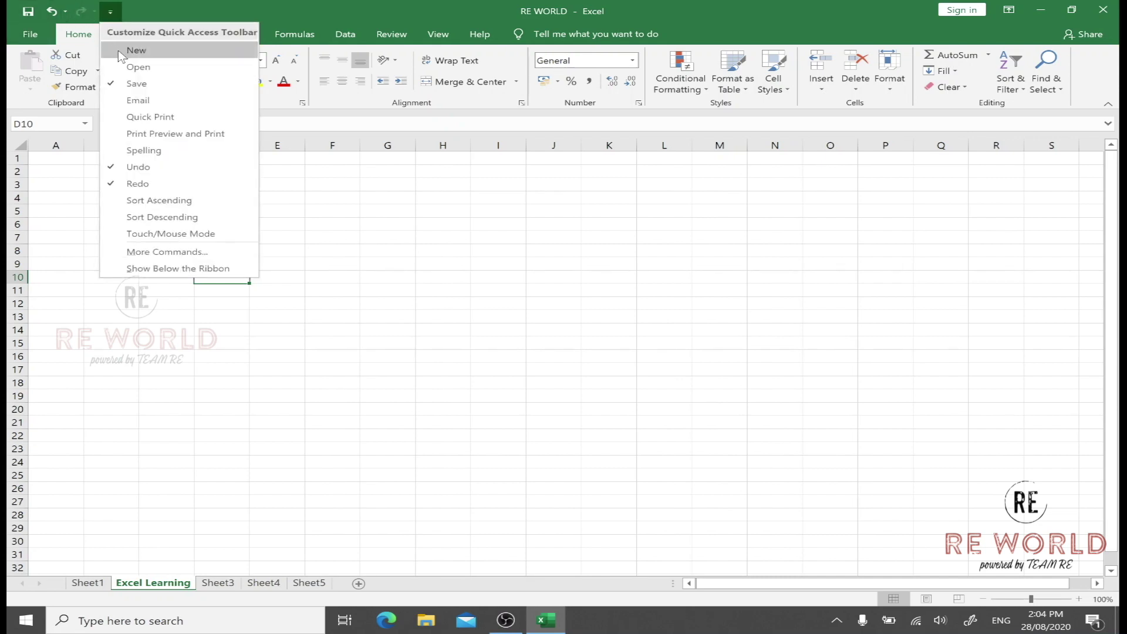
left_click(121, 51)
left_click(135, 12)
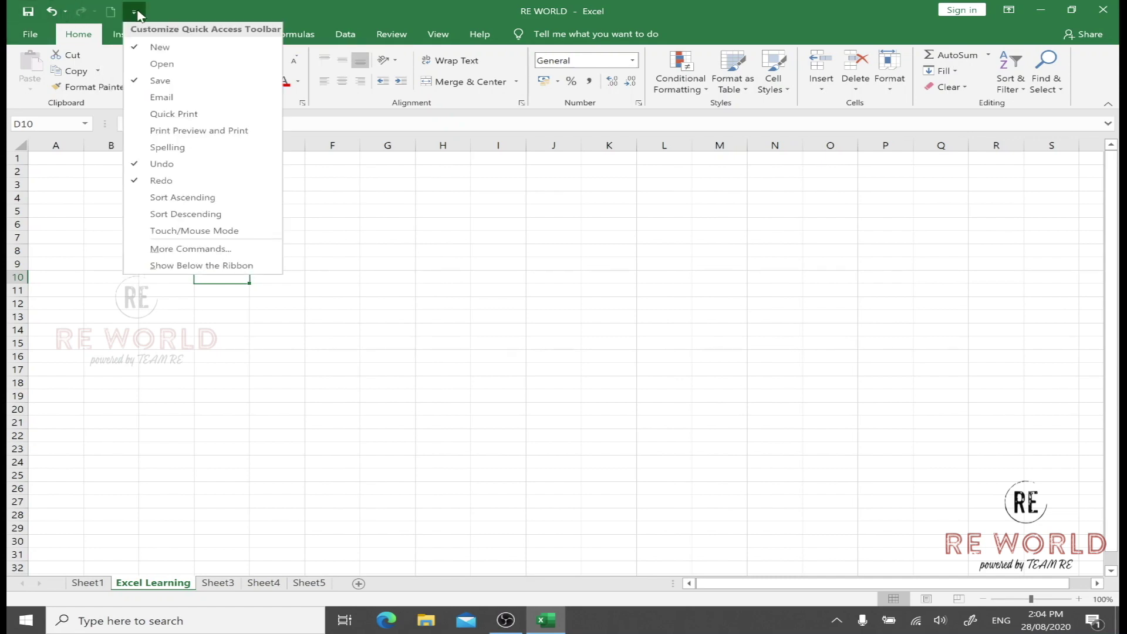
left_click(160, 64)
left_click(152, 12)
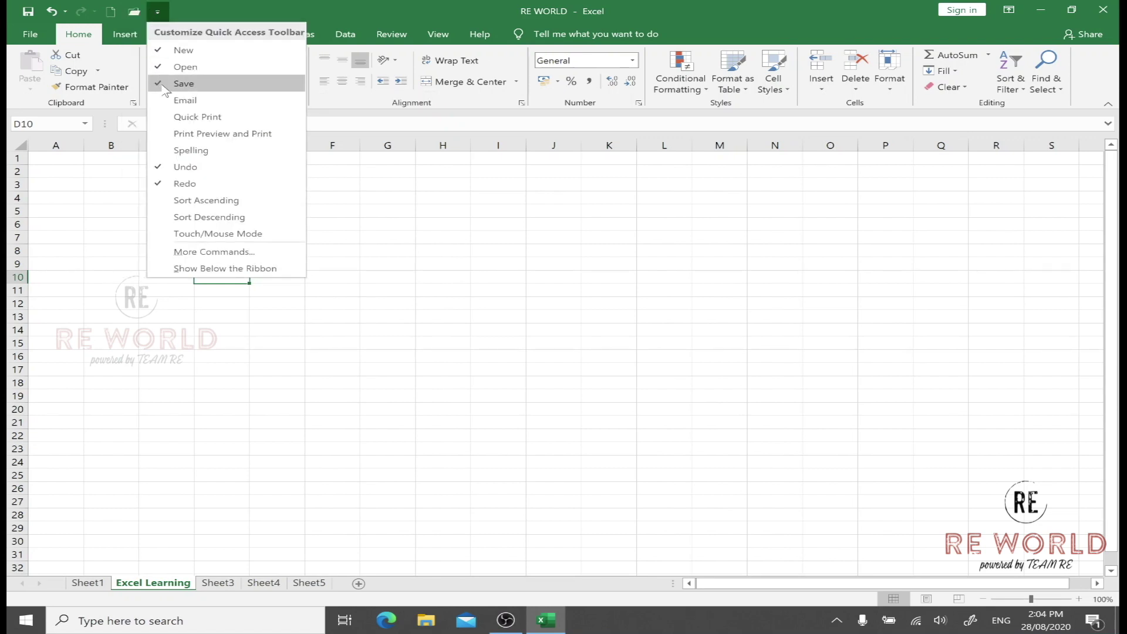
left_click(192, 104)
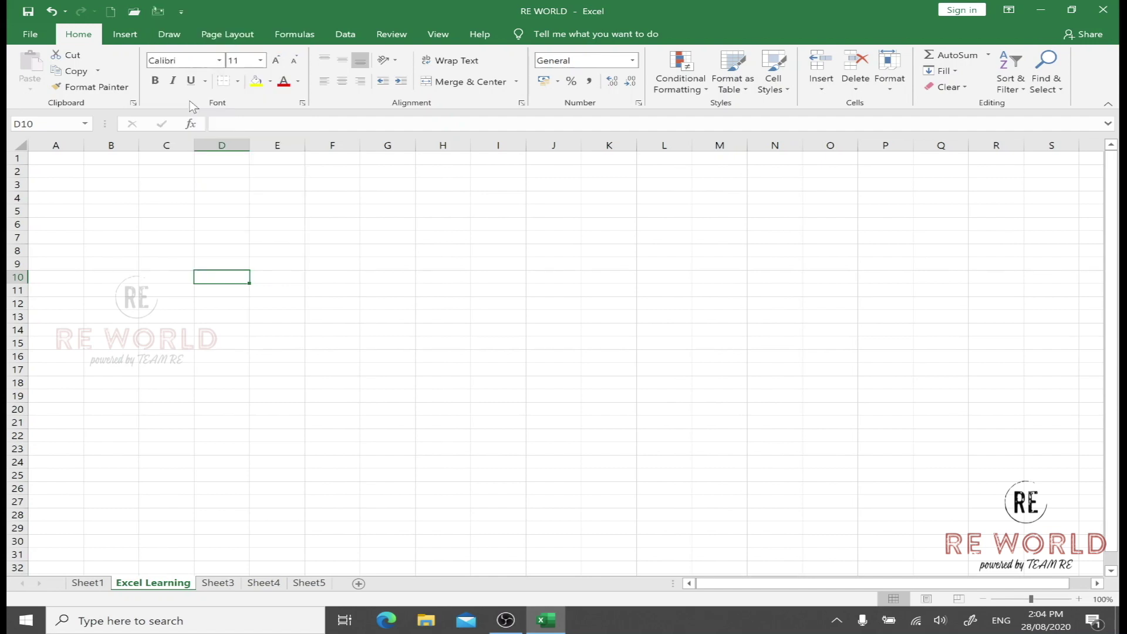
left_click(182, 12)
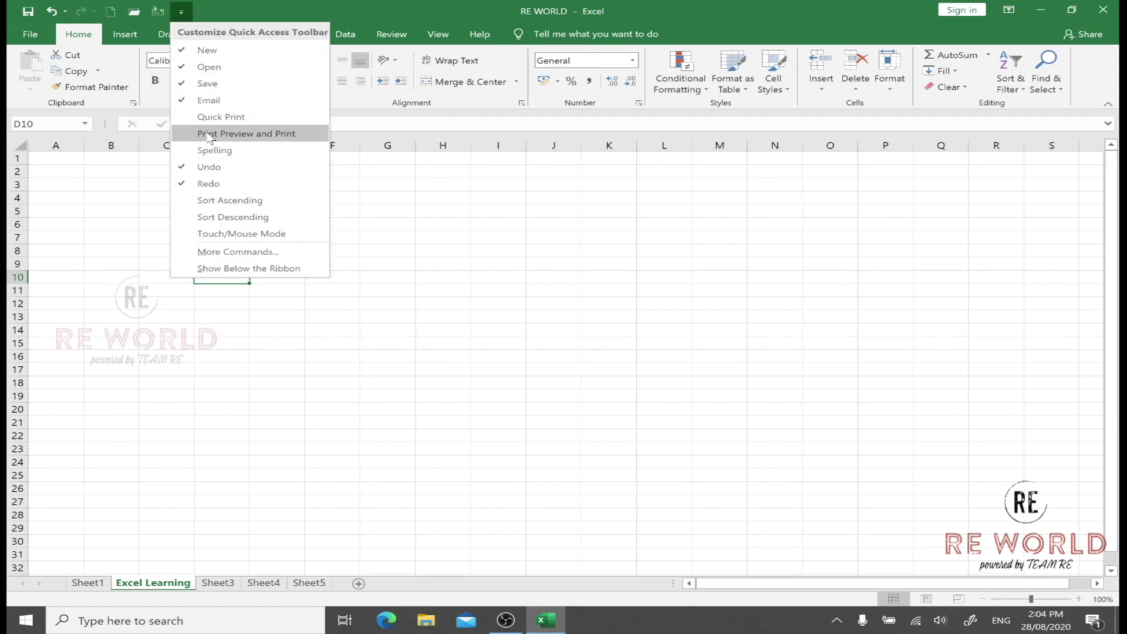
left_click(210, 134)
Add Spelling, Sort Ascending, Sort Descending and Touch/Mouse Mode to the Quick Access Toolbar
left_click(206, 11)
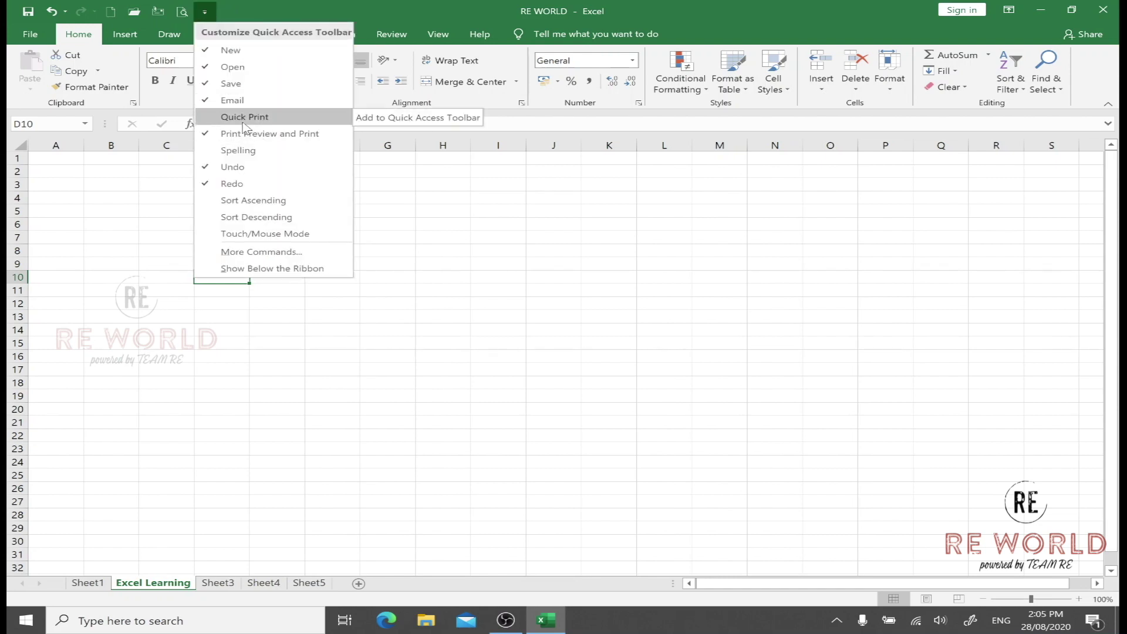
left_click(229, 155)
left_click(228, 12)
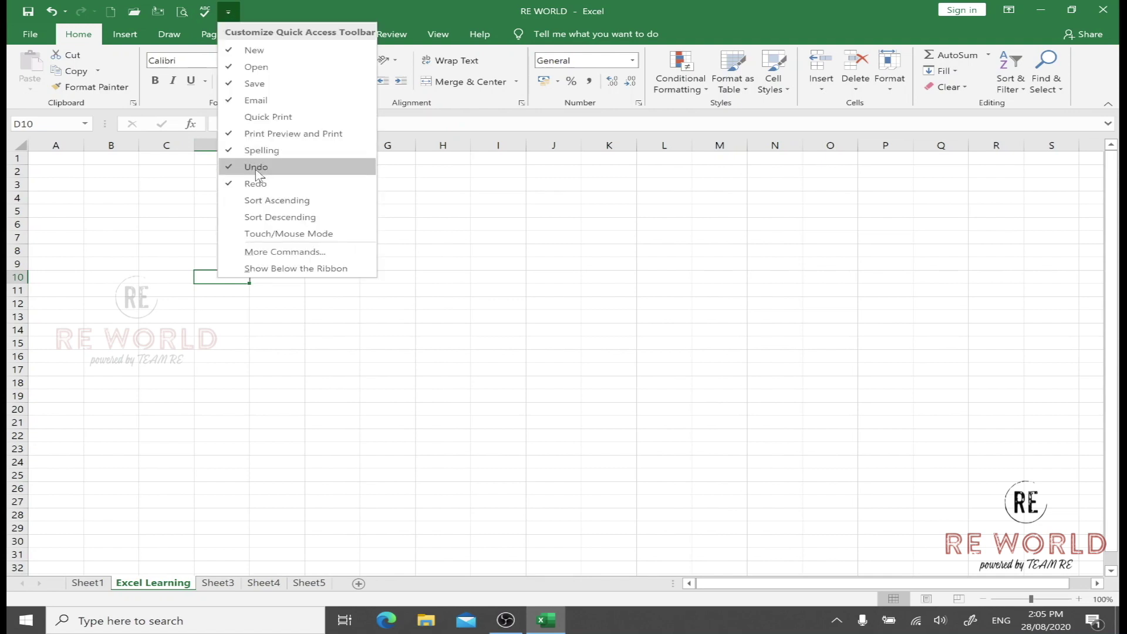
left_click(259, 200)
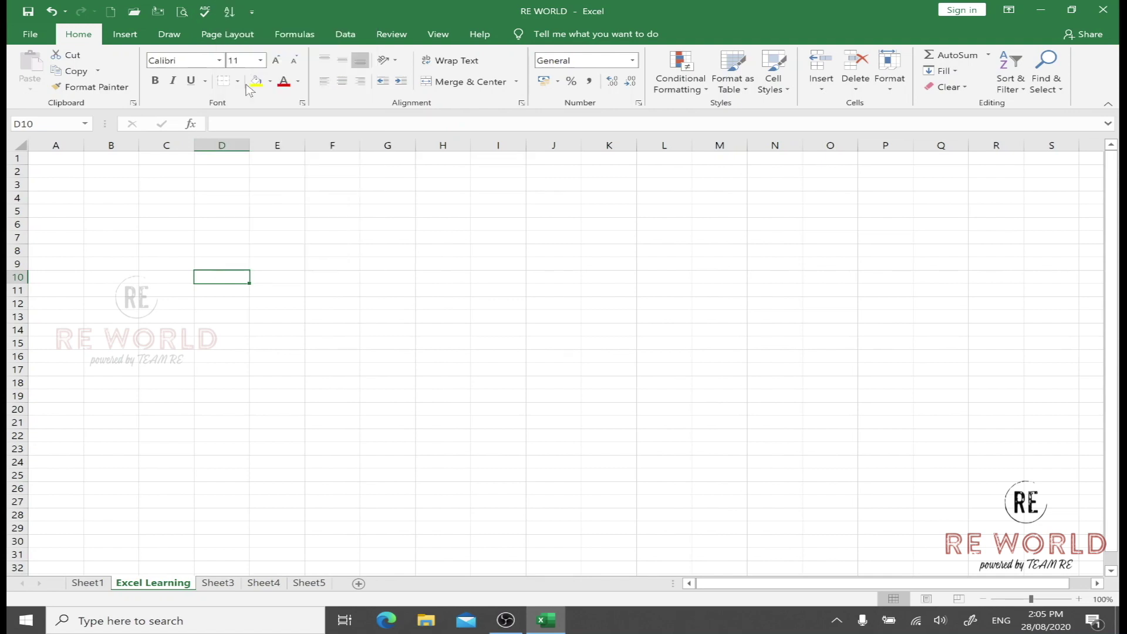
left_click(252, 12)
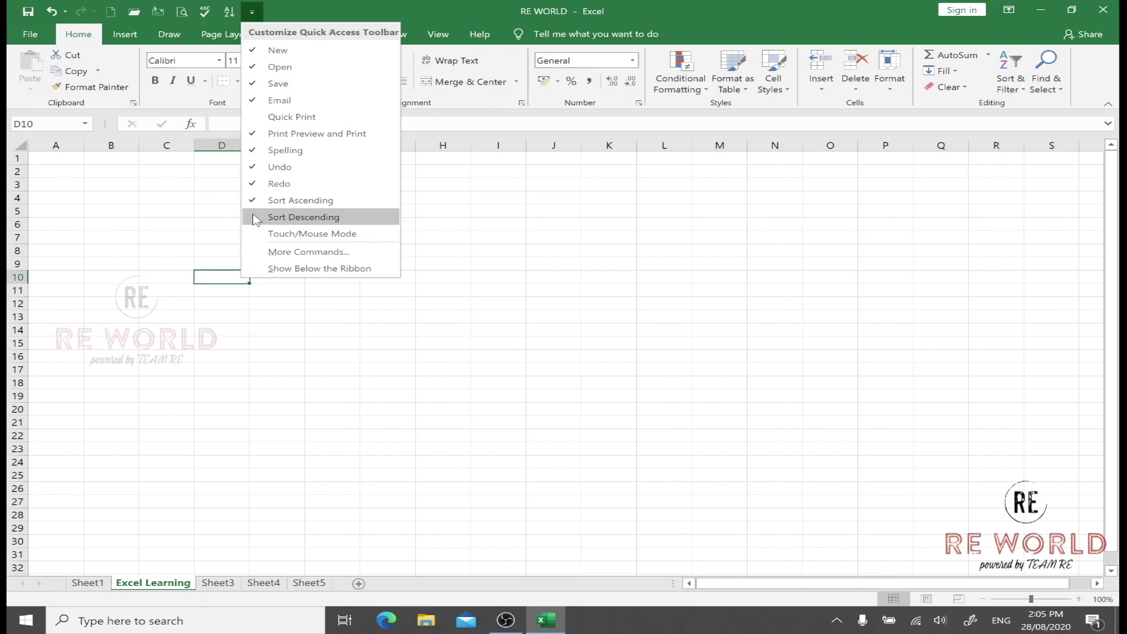
left_click(256, 217)
left_click(276, 13)
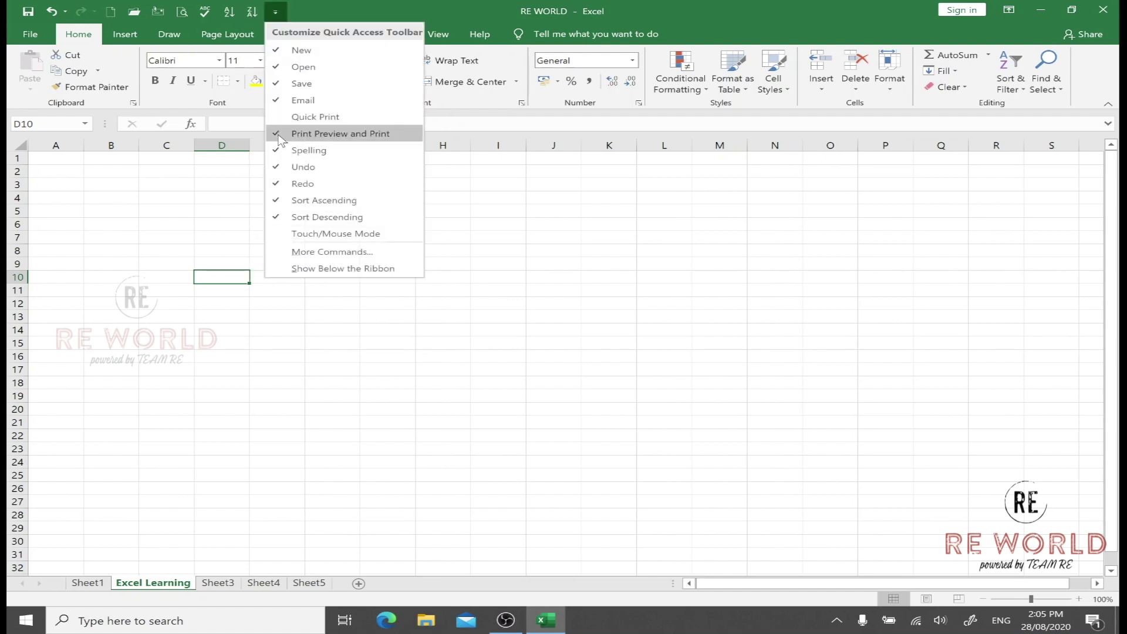
left_click(279, 233)
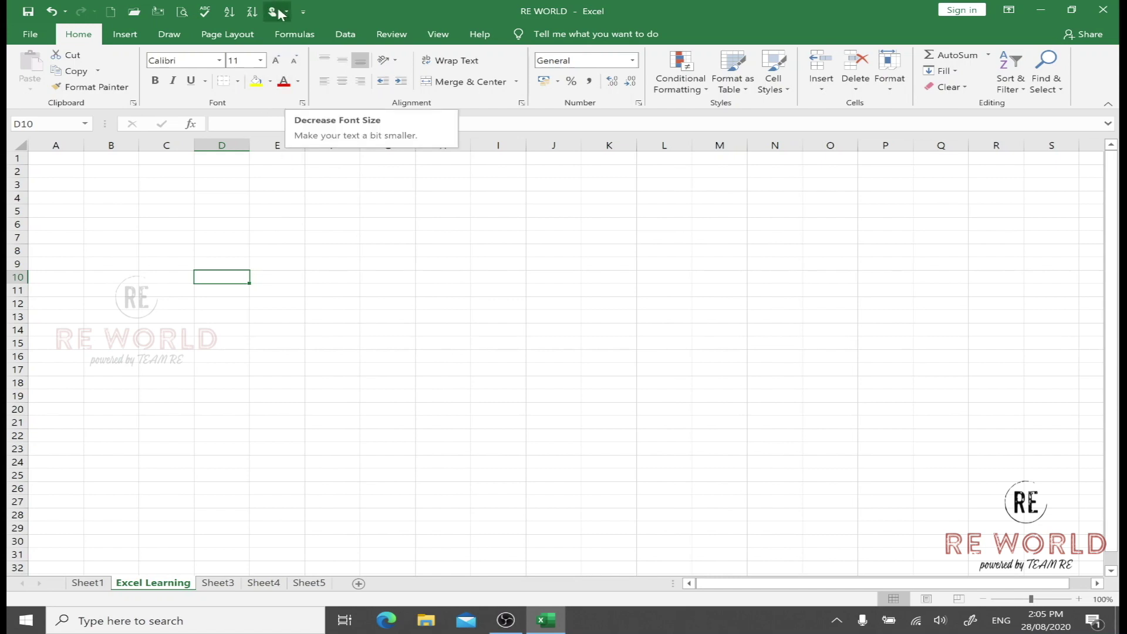
left_click(301, 13)
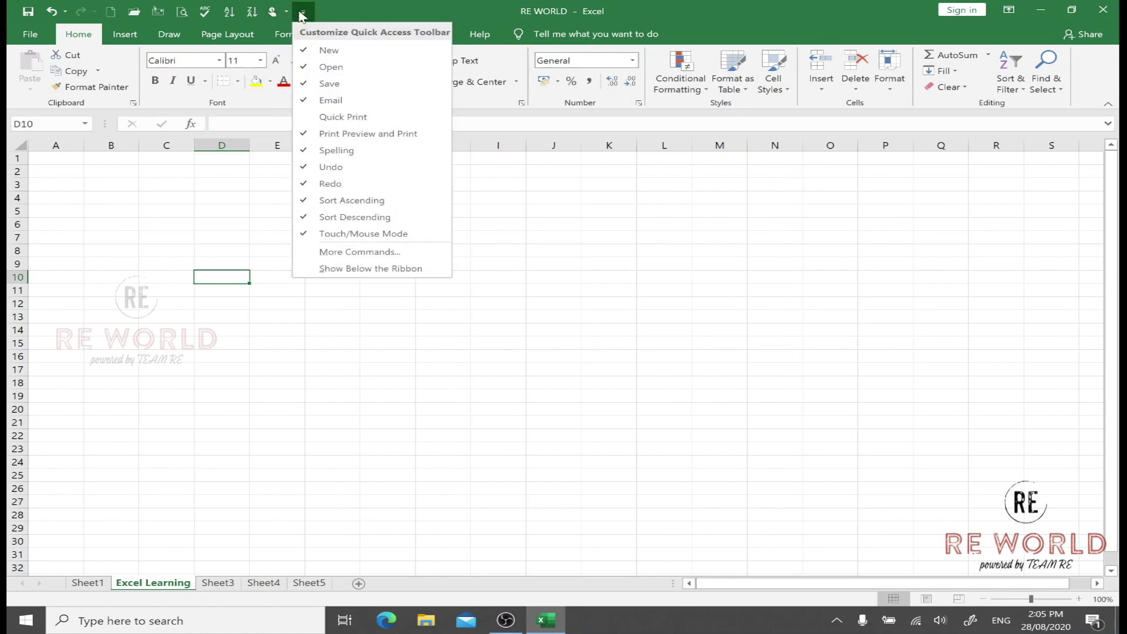
In the Quick Access Toolbar options, list commands from All Commands
left_click(342, 253)
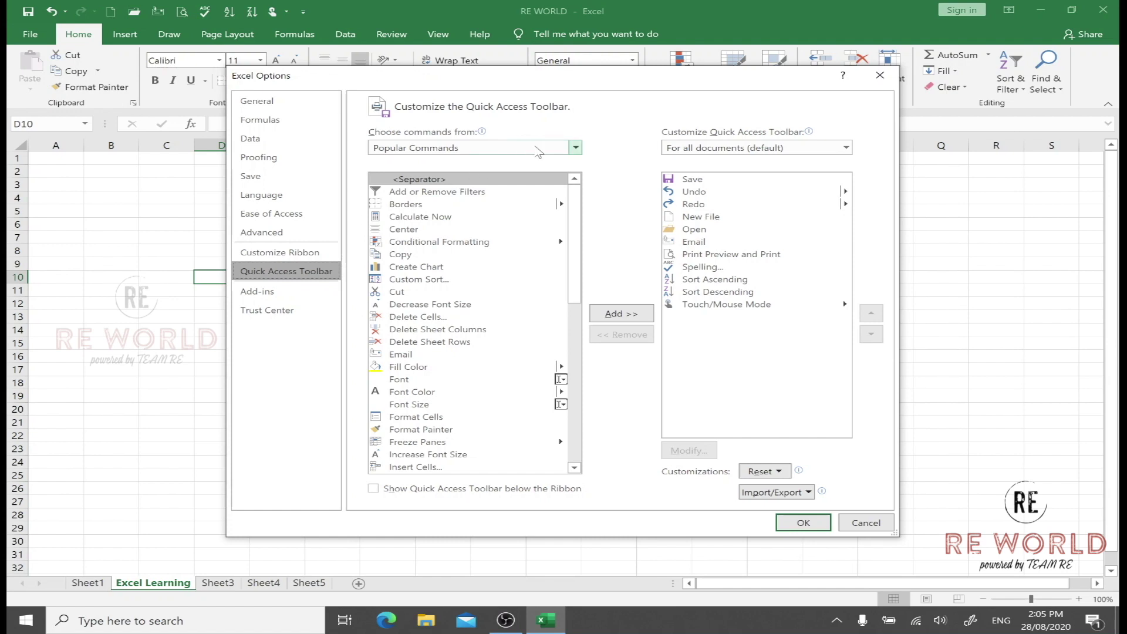
scroll(451, 383, "down", 2)
scroll(451, 383, "up", 2)
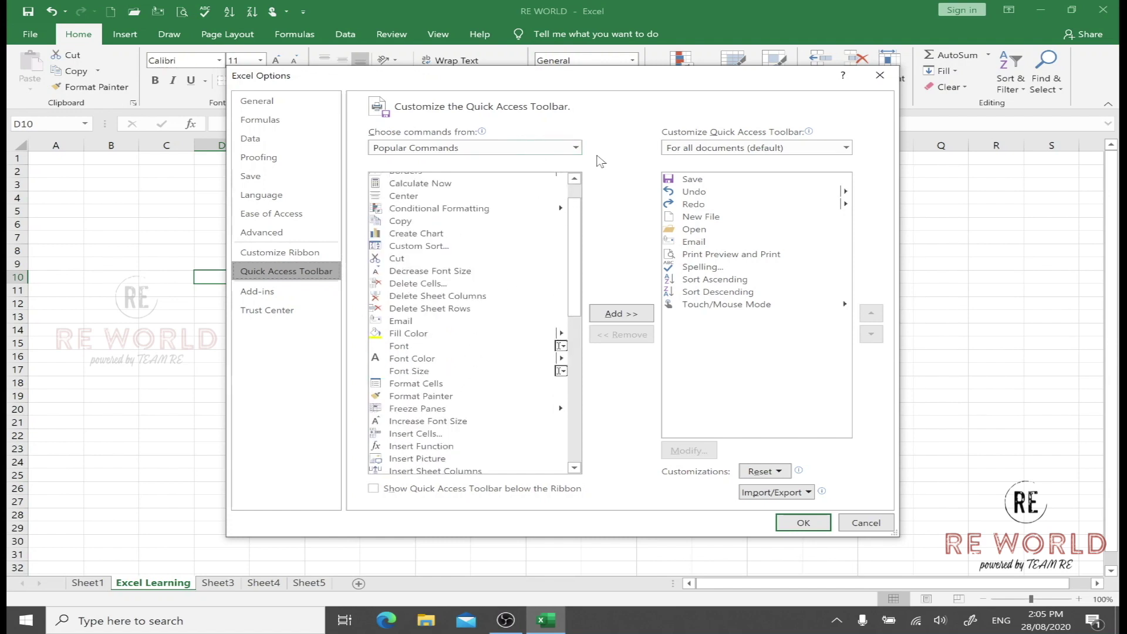
left_click(575, 147)
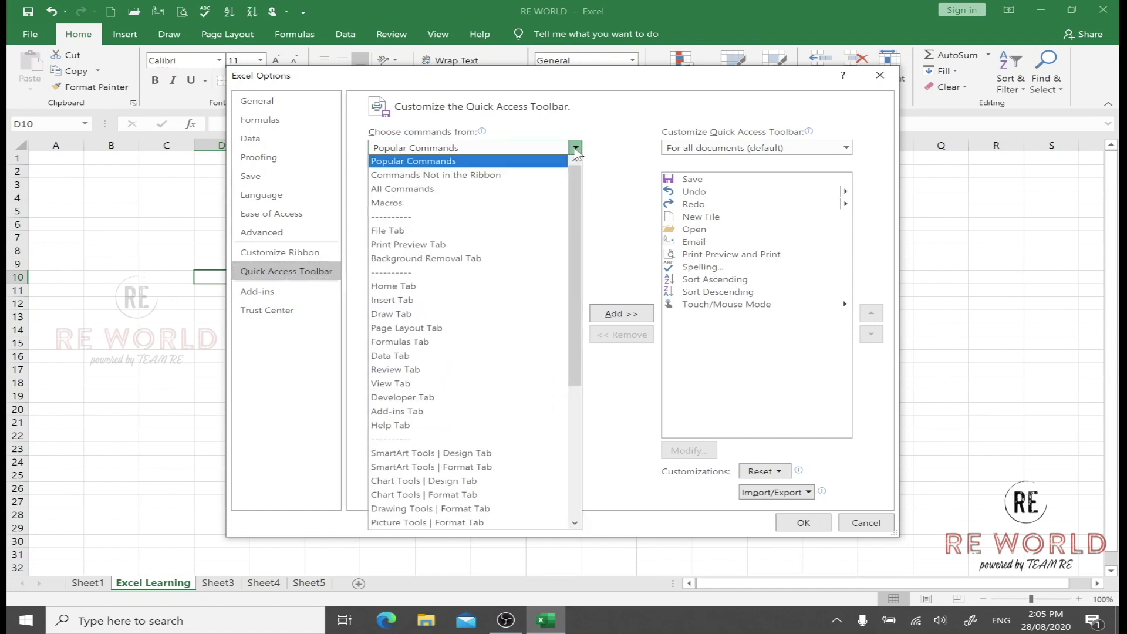
left_click(435, 192)
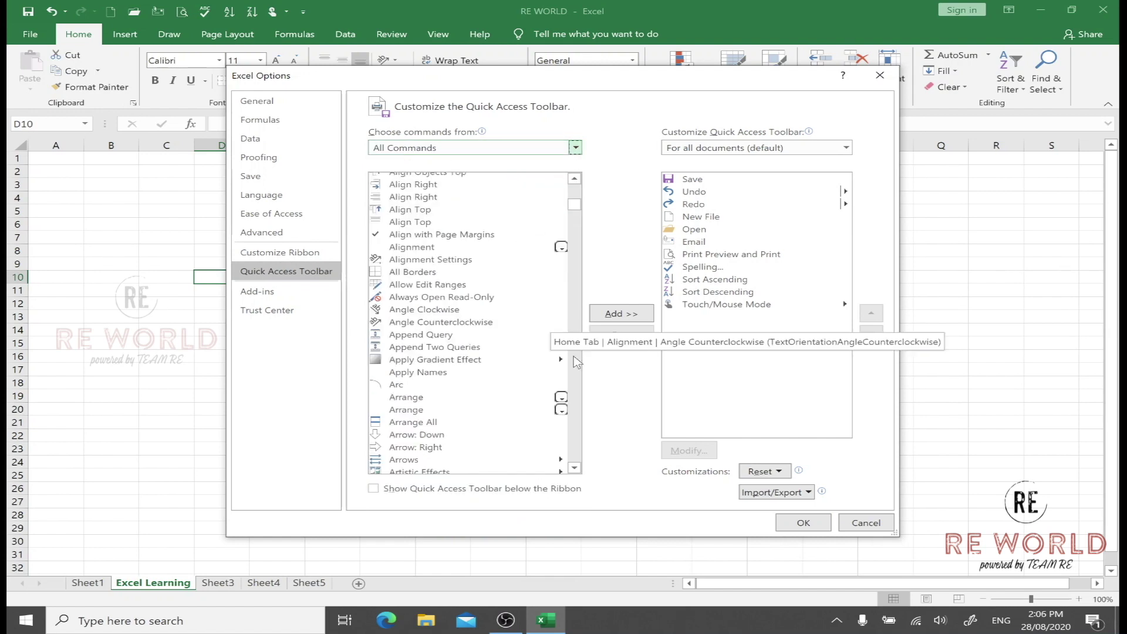
Add the Data Validation... command to the Quick Access Toolbar and confirm with OK
left_click(574, 425)
left_click(575, 425)
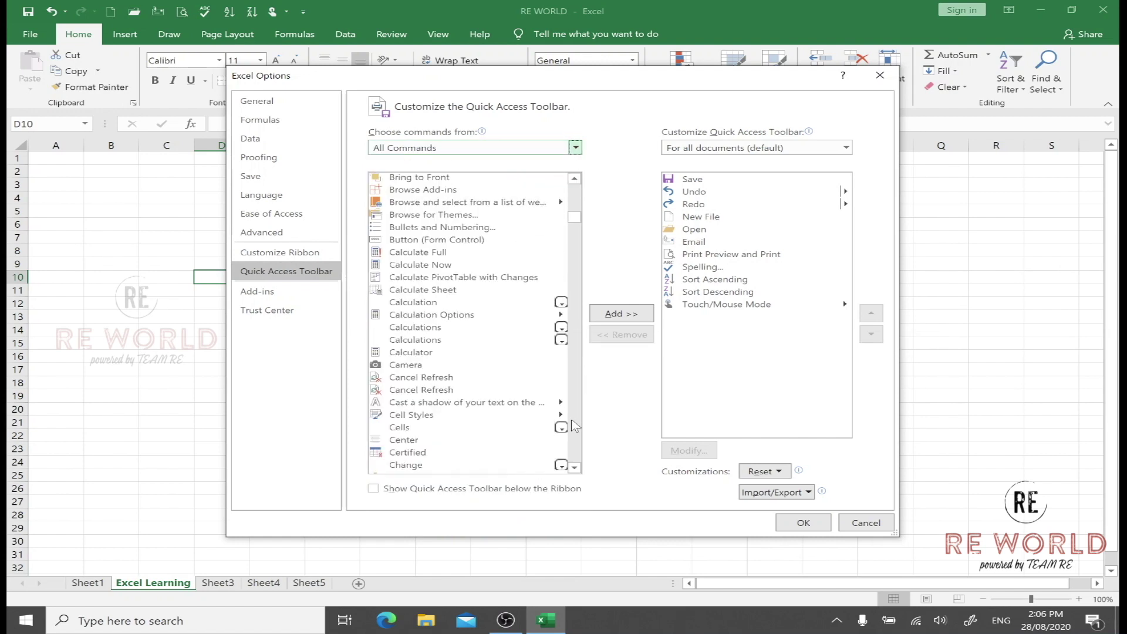
left_click(574, 425)
left_click(574, 425)
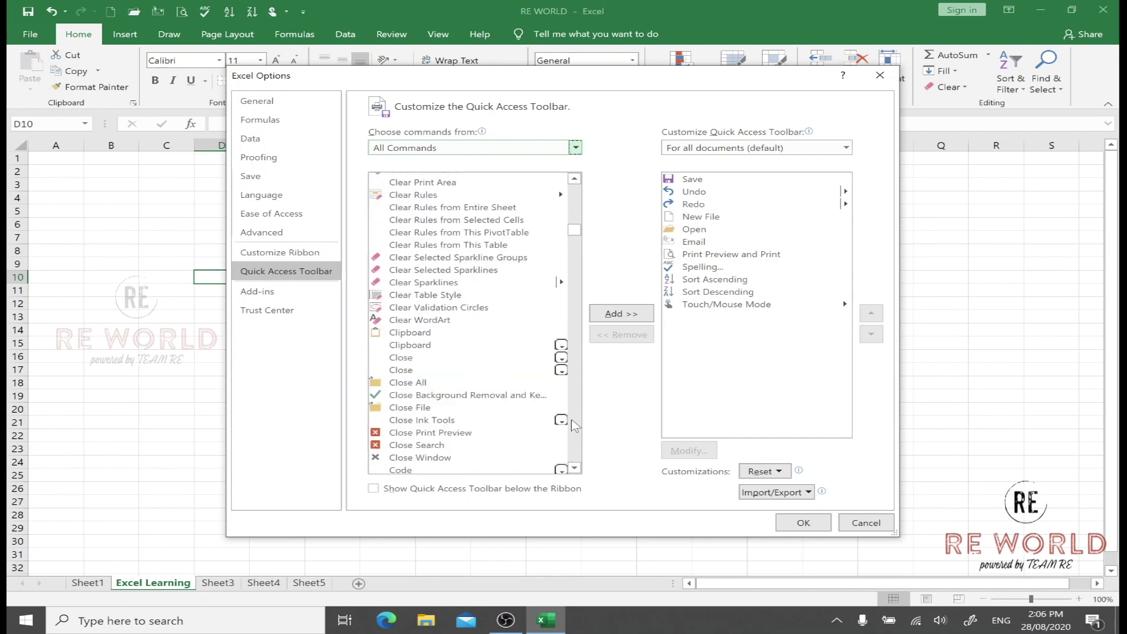
left_click(574, 425)
left_click(575, 425)
left_click(574, 425)
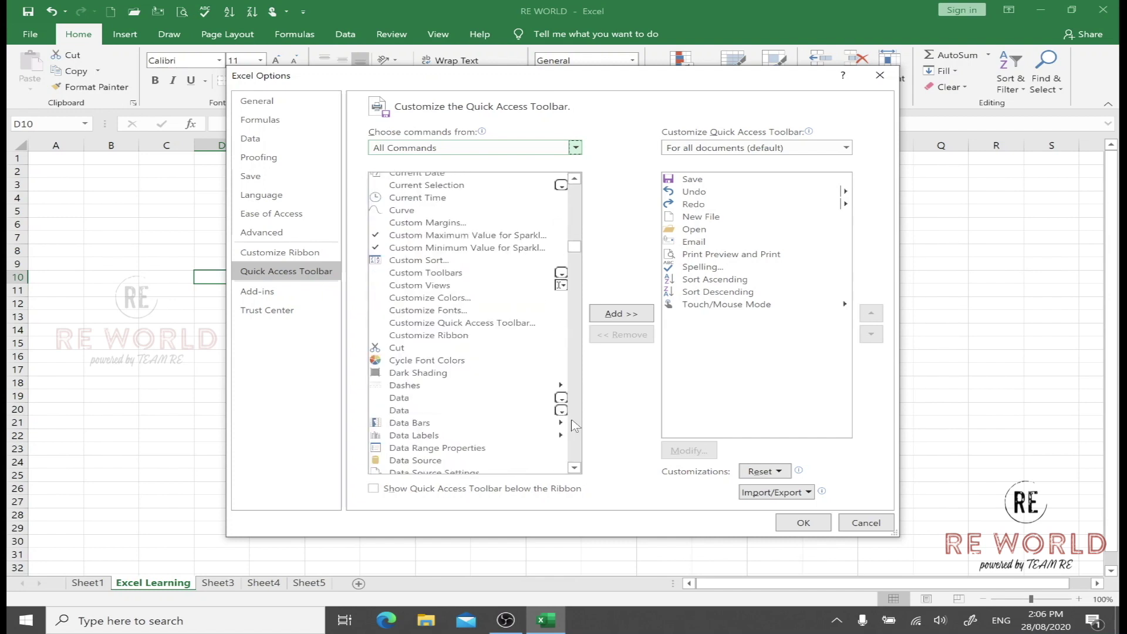
left_click(575, 425)
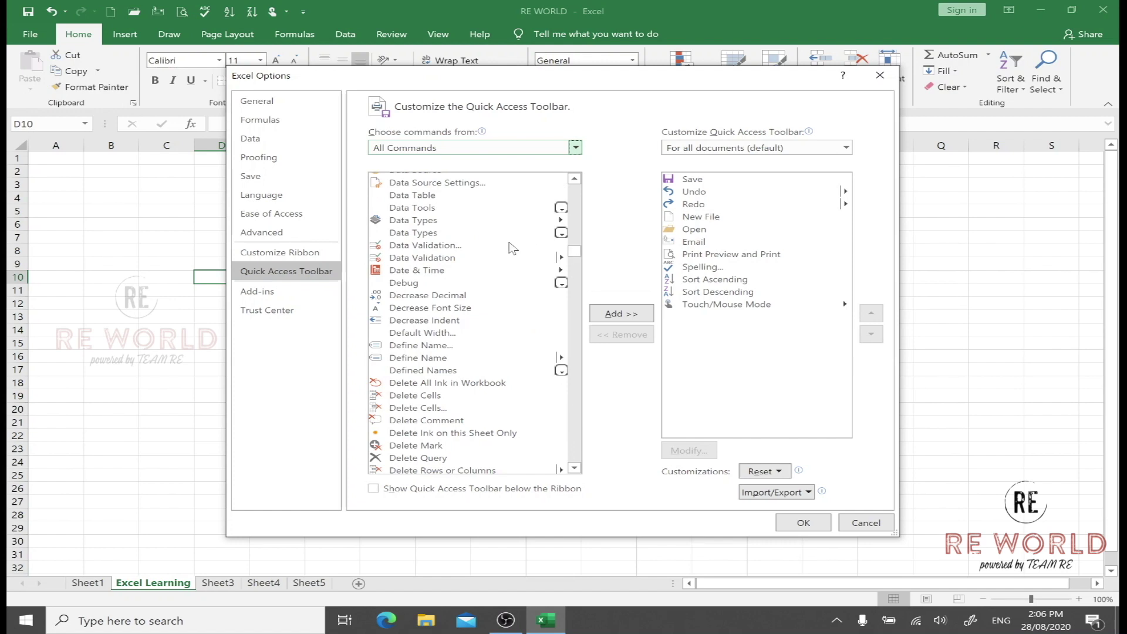
left_click(428, 258)
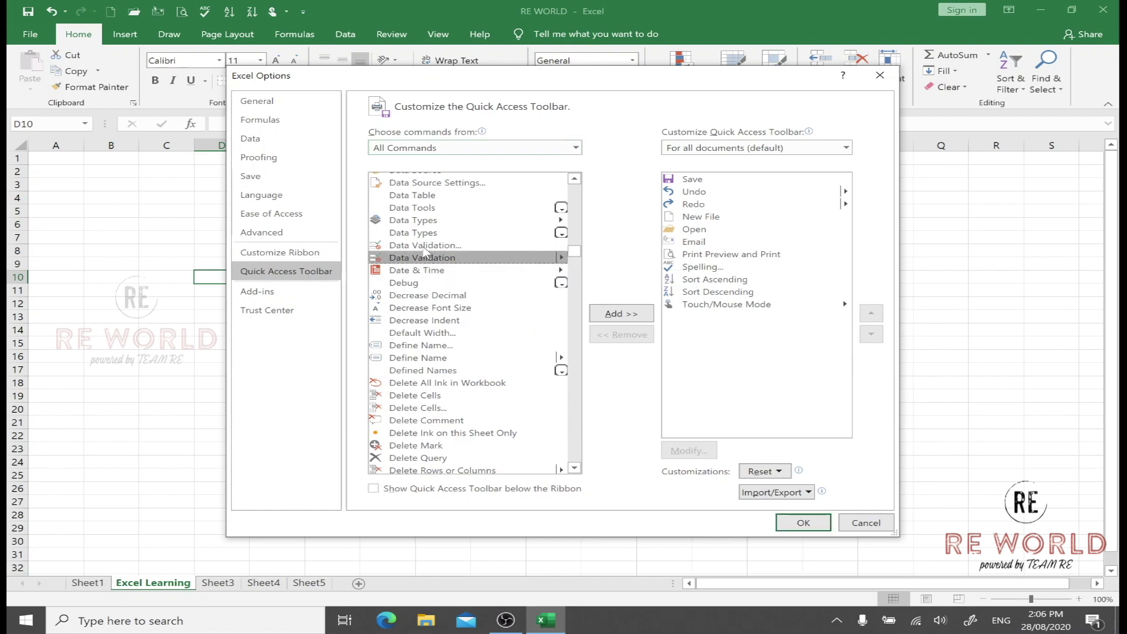
left_click(426, 247)
left_click(622, 314)
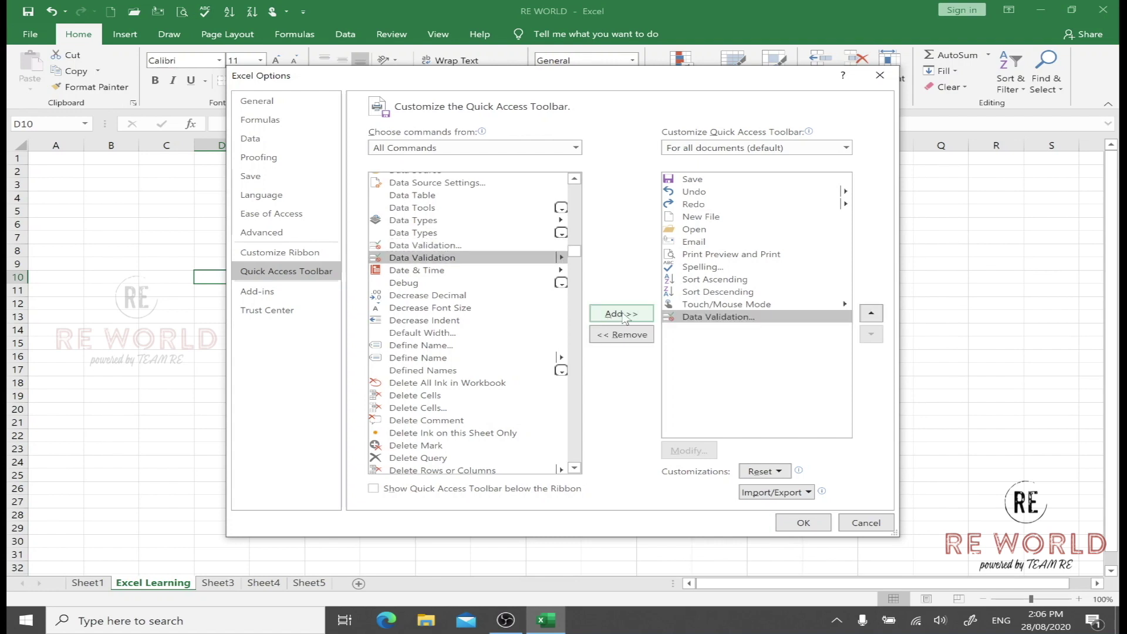
left_click(803, 523)
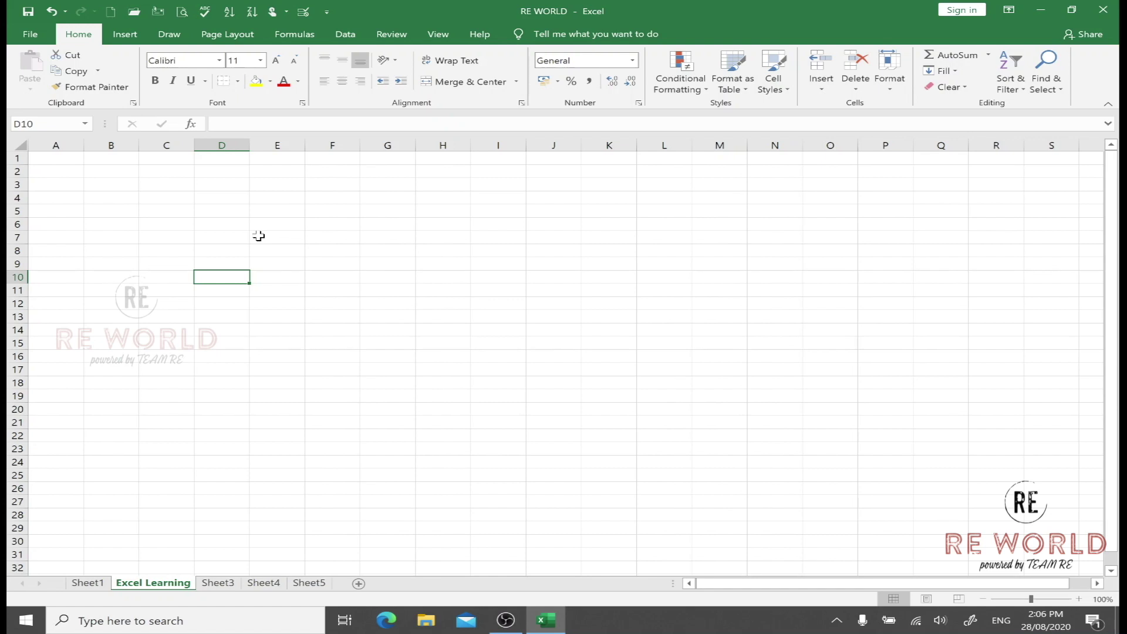
Open Data Validation from the Data tab, then cancel it
left_click(346, 34)
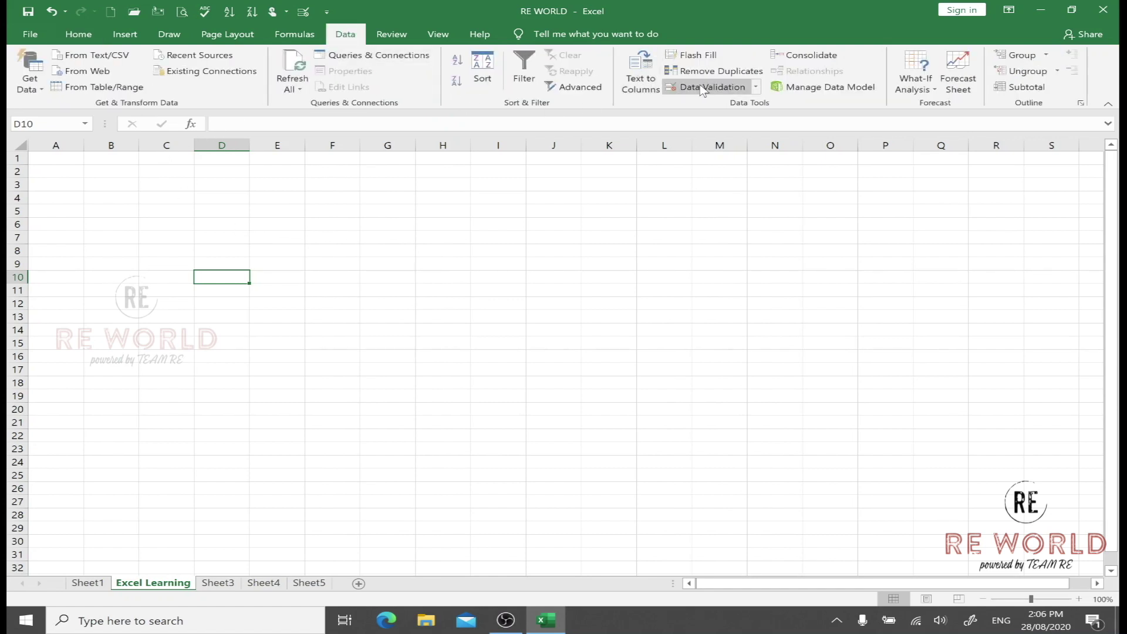
left_click(697, 90)
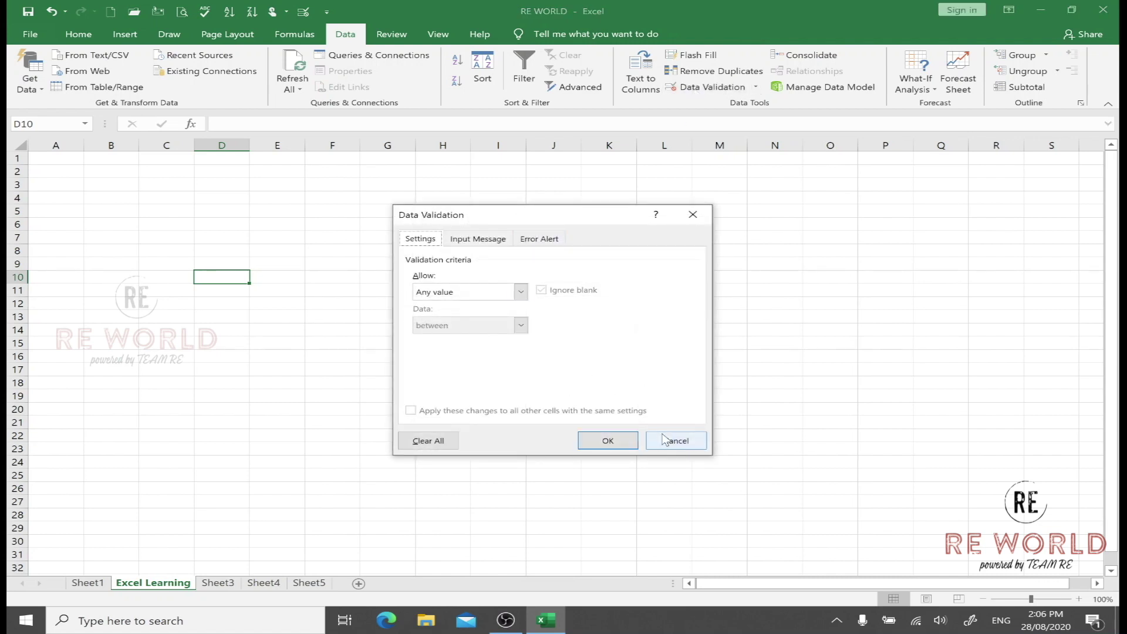
left_click(663, 441)
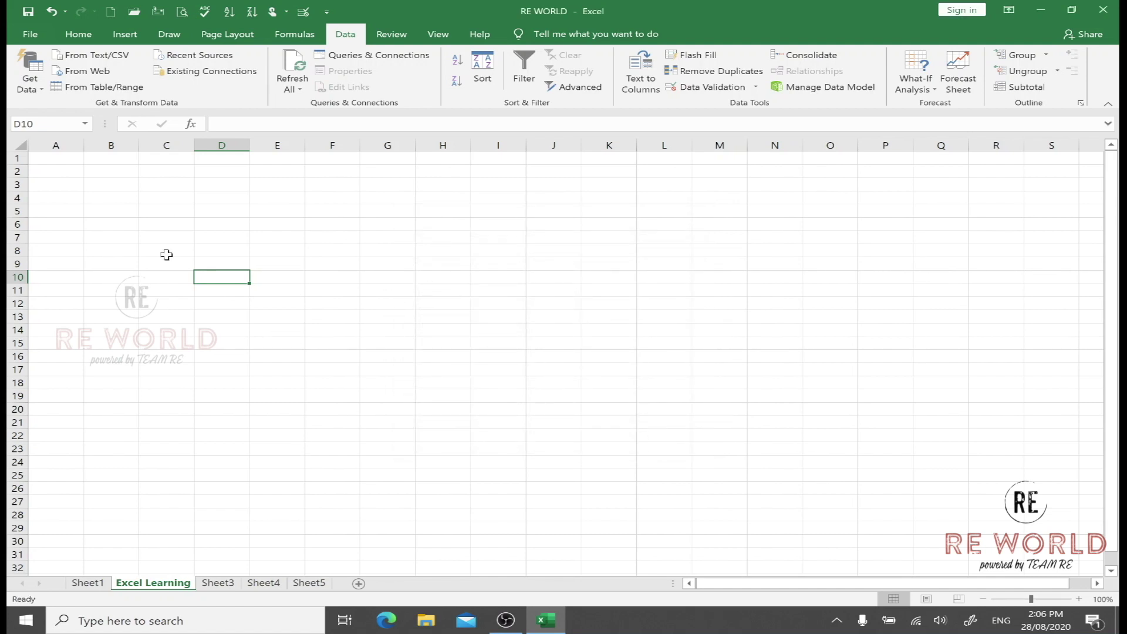
Open Data Validation from its Quick Access Toolbar button, view Input Message, and cancel
left_click(78, 36)
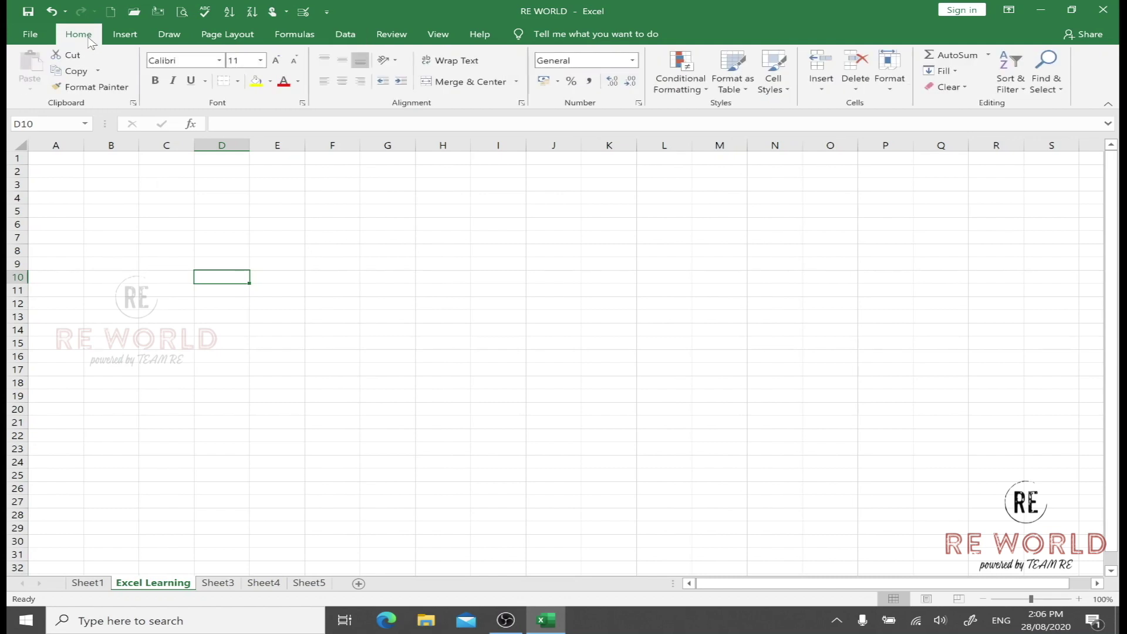
left_click(310, 12)
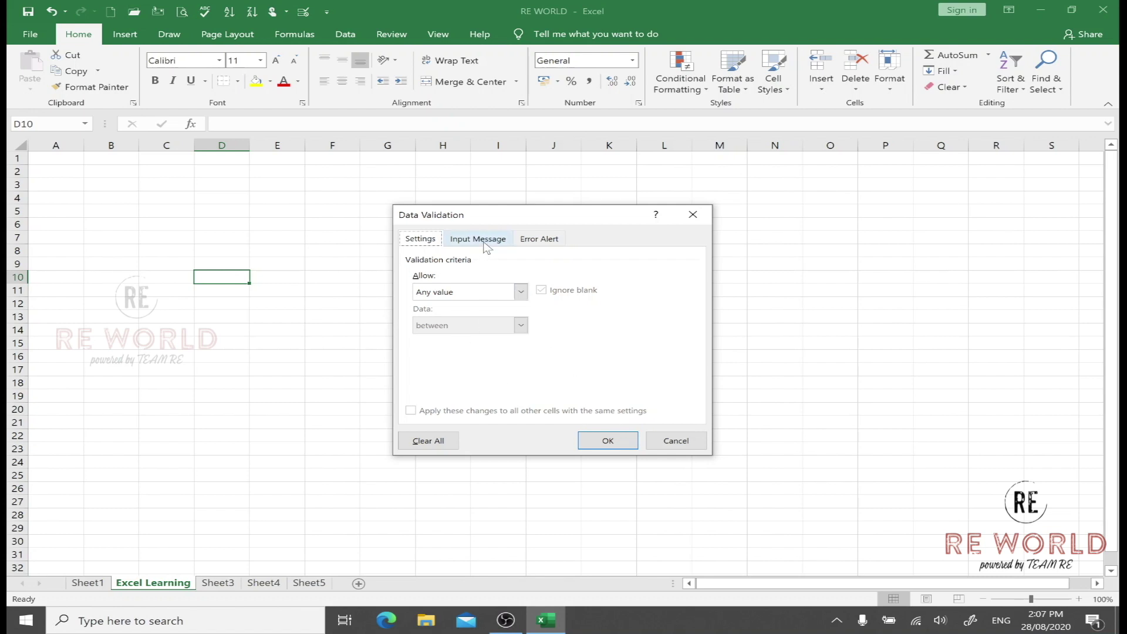
left_click(484, 240)
left_click(678, 441)
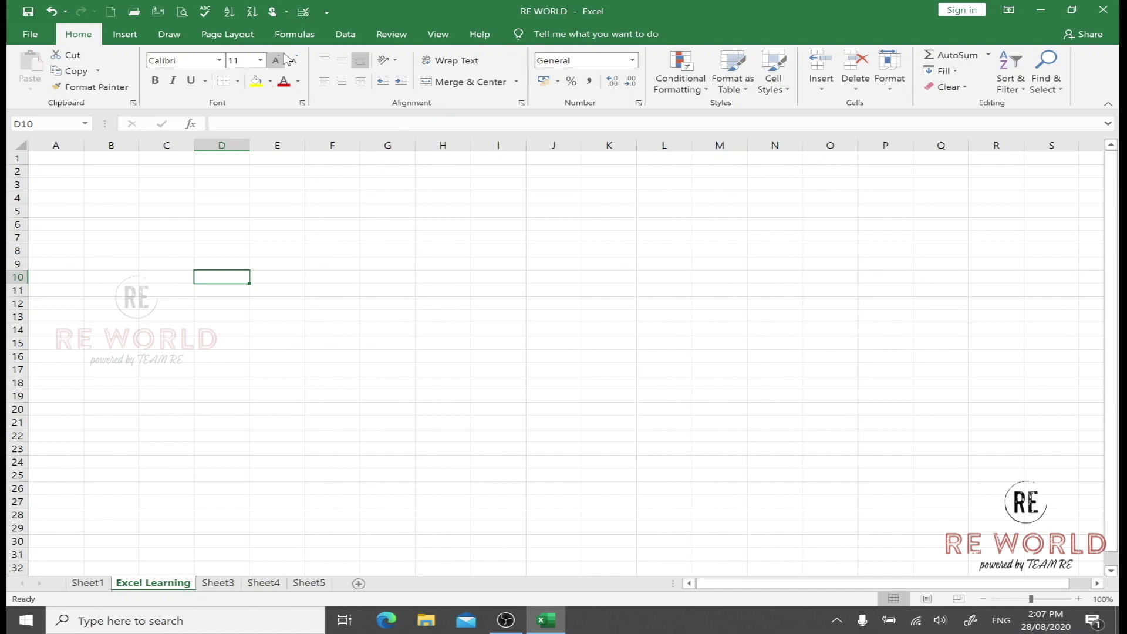
Reorder the toolbar commands so Data Validation follows New File, ahead of Open, and apply
left_click(326, 12)
left_click(363, 254)
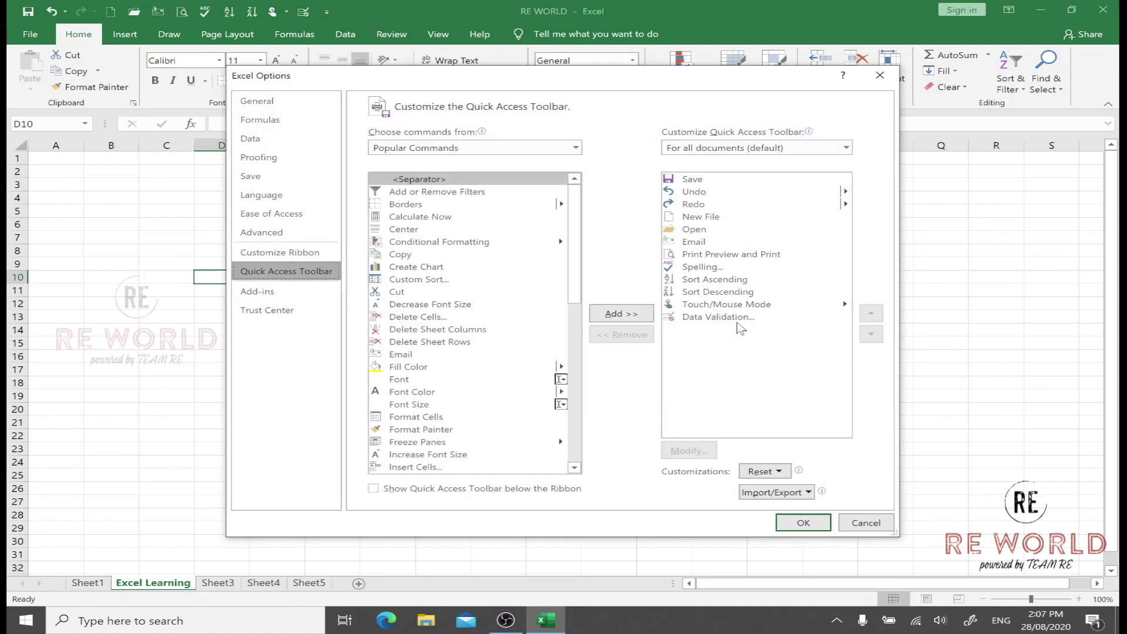
left_click(738, 321)
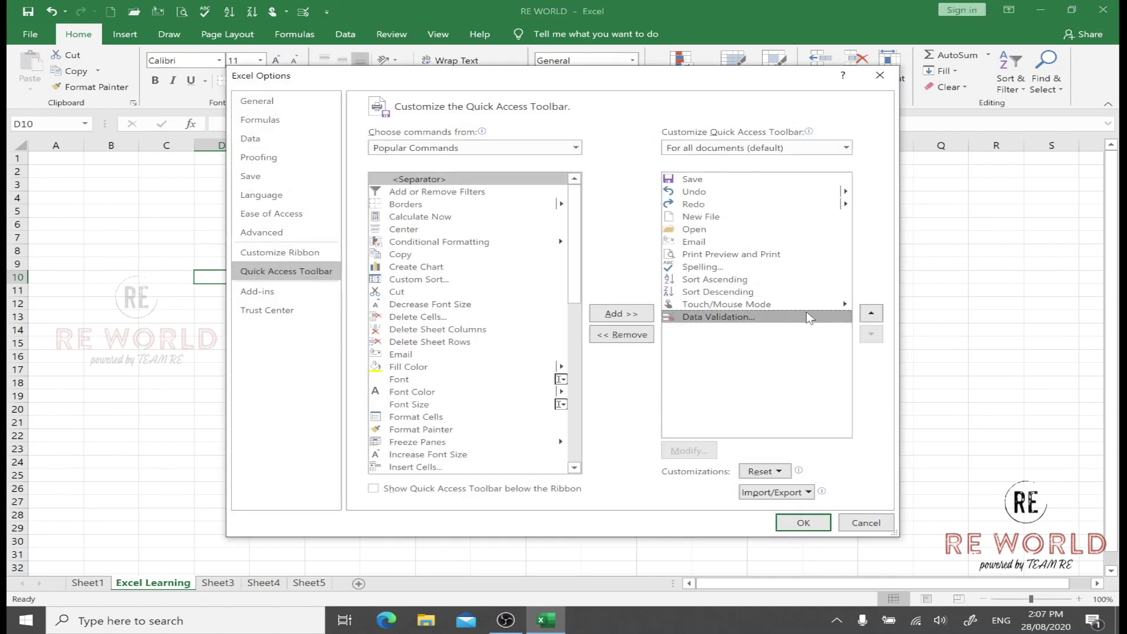
left_click(871, 313)
left_click(871, 313)
left_click(872, 313)
left_click(873, 314)
left_click(873, 314)
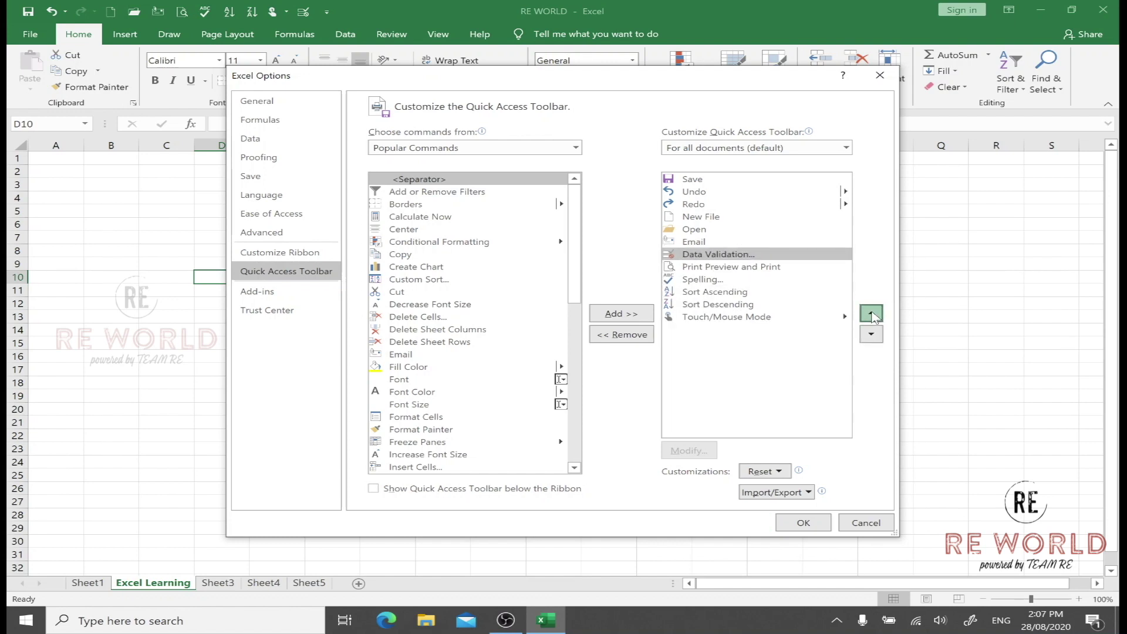
left_click(873, 314)
left_click(872, 314)
left_click(875, 329)
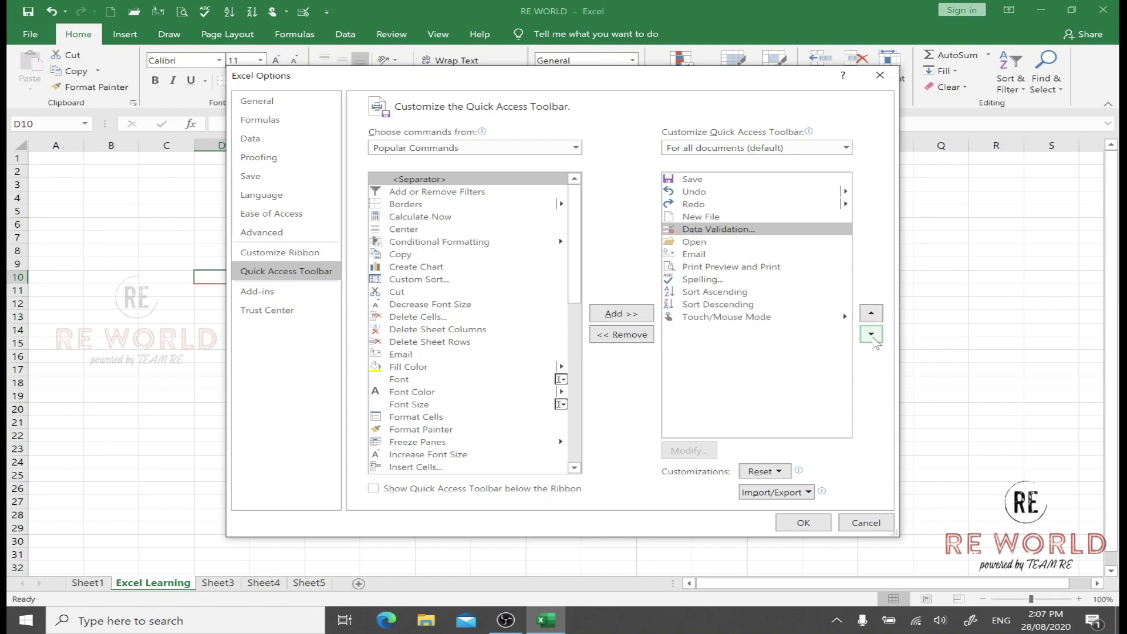
left_click(876, 329)
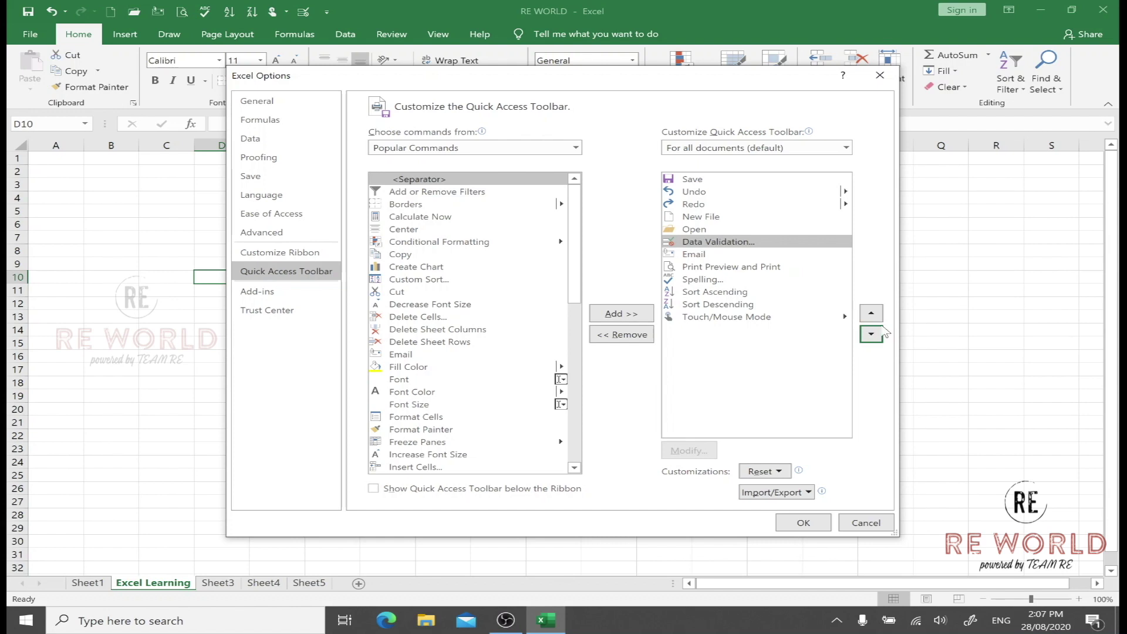
left_click(869, 311)
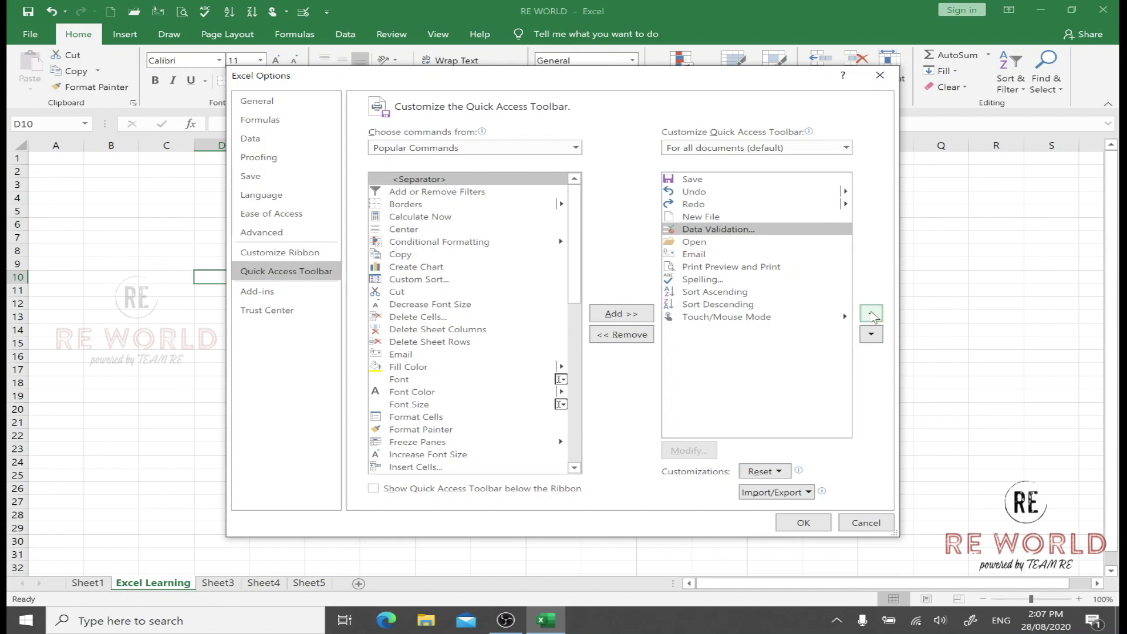
left_click(802, 524)
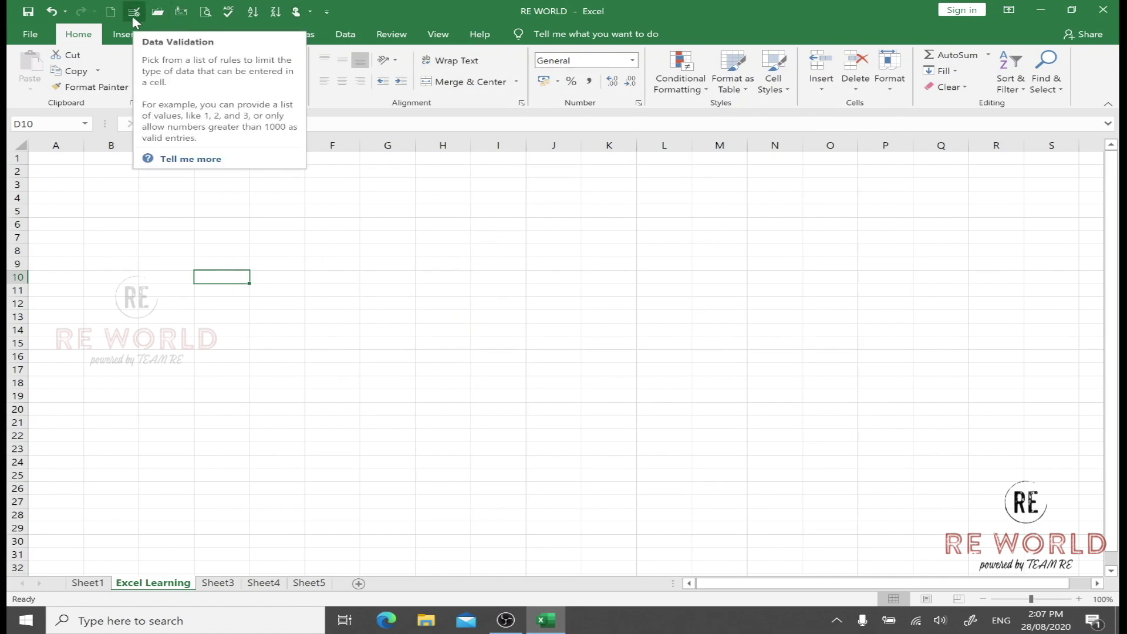
Uncheck Touch/Mouse Mode in the Customize Quick Access Toolbar list
left_click(327, 12)
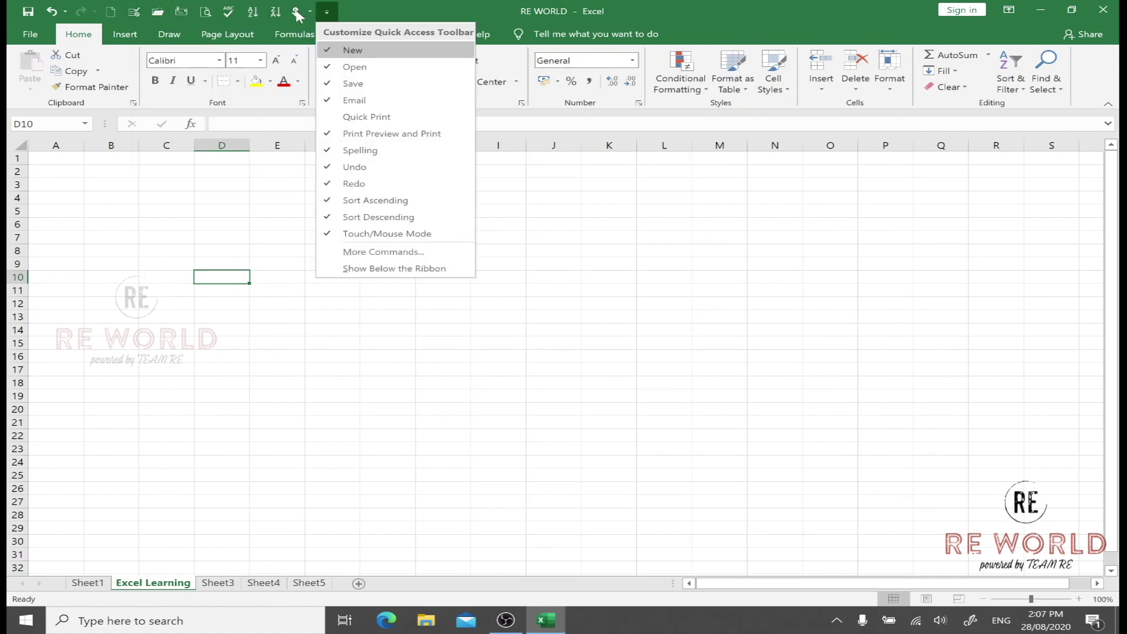
left_click(340, 233)
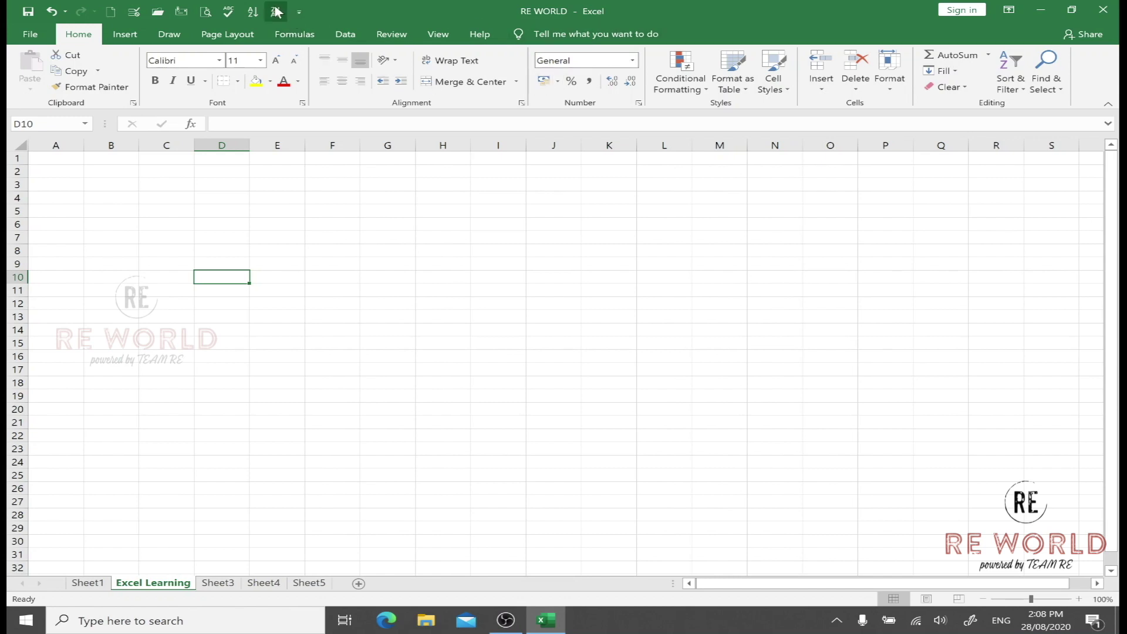
left_click(325, 233)
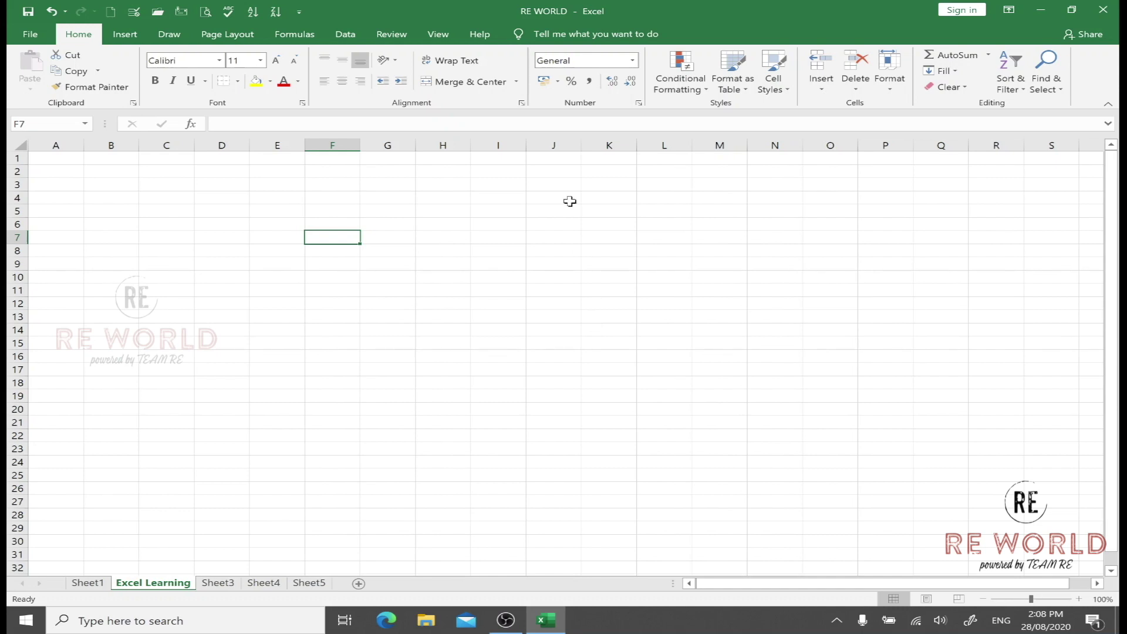
left_click(552, 277)
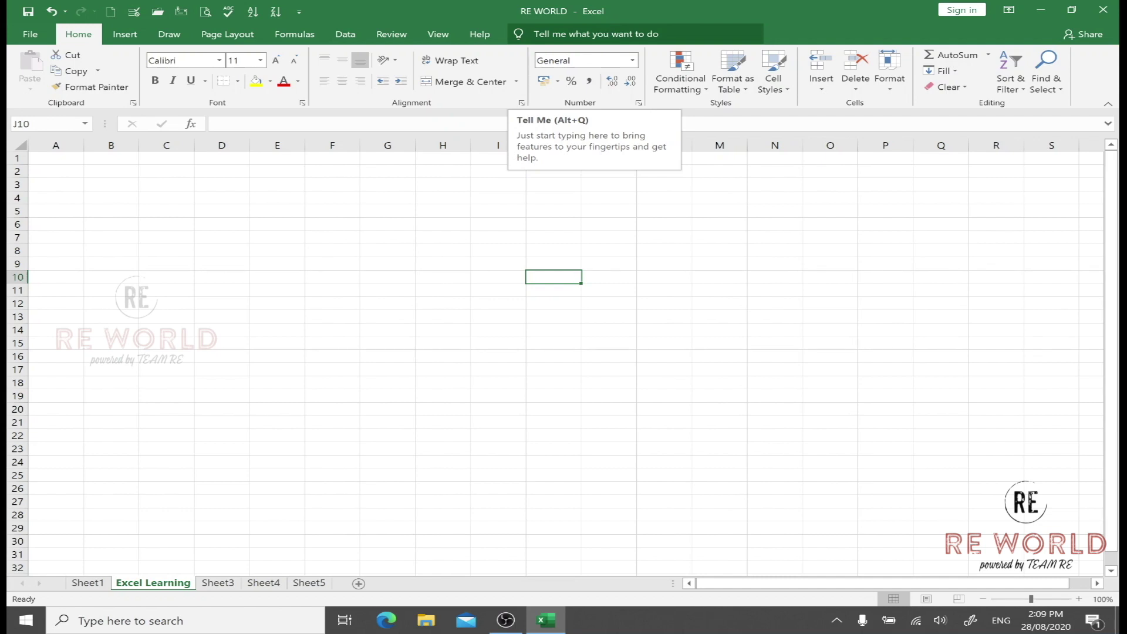
left_click(605, 36)
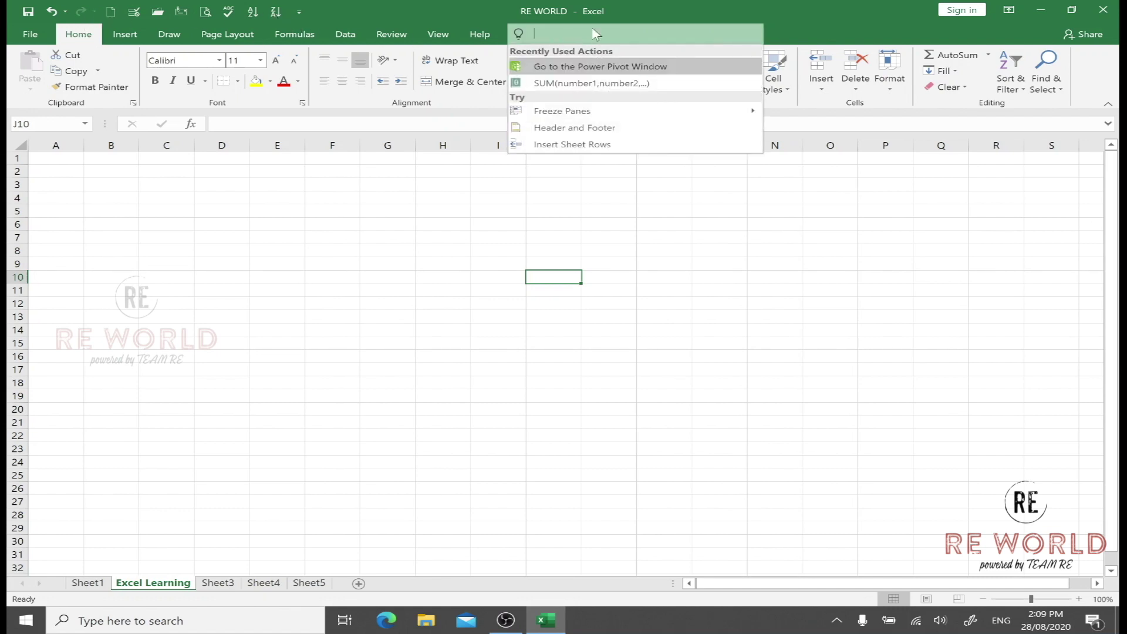
type("Data")
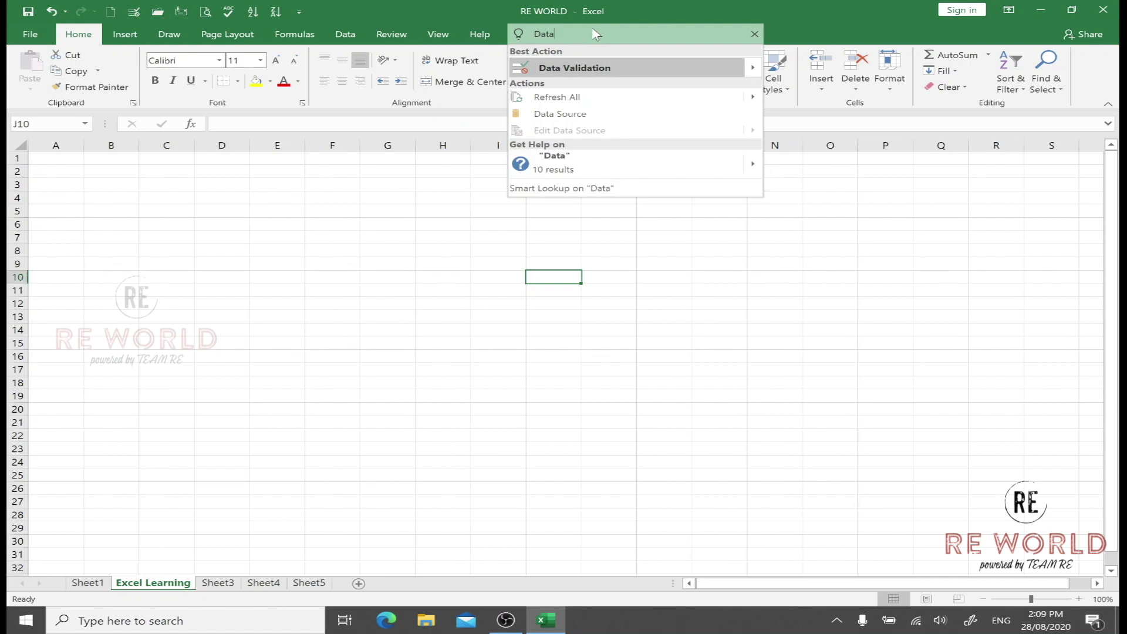
left_click(577, 68)
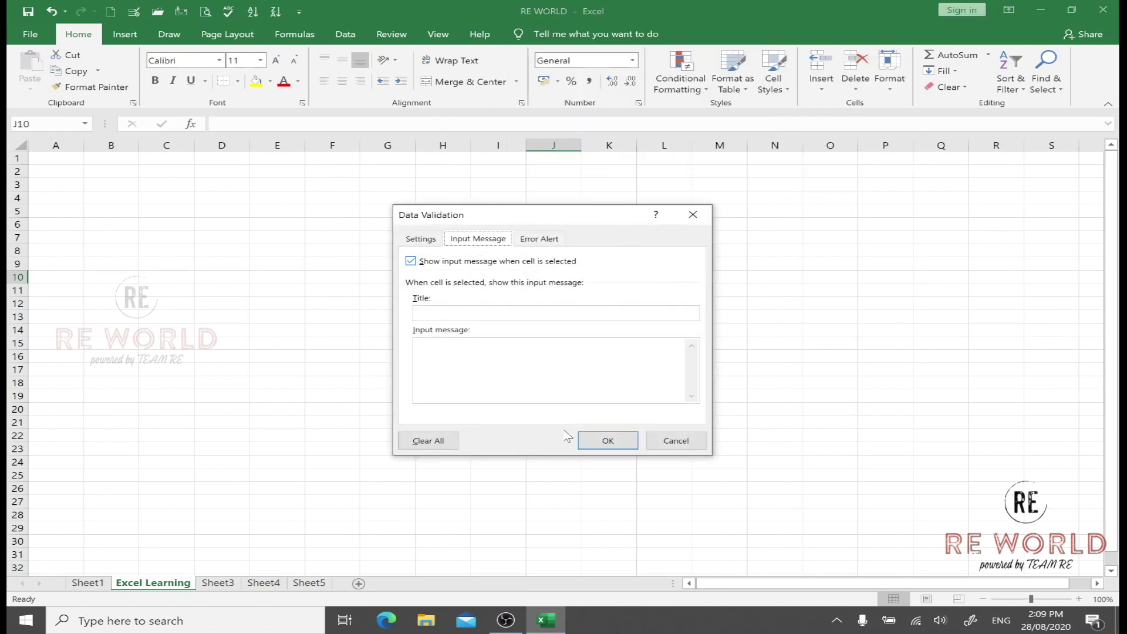
left_click(674, 441)
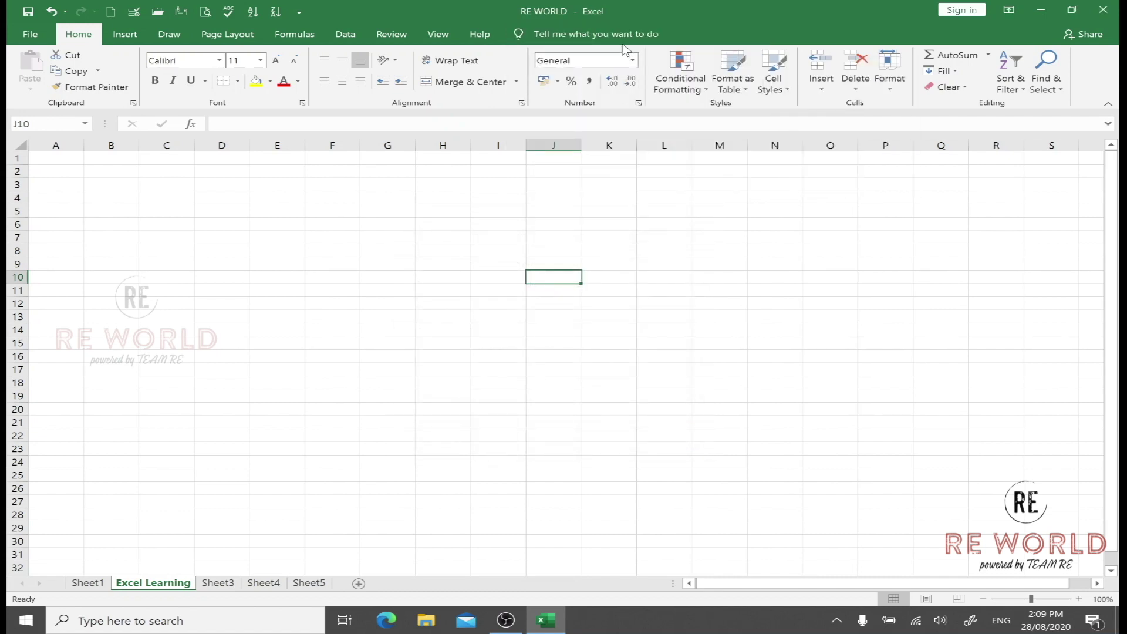
left_click(622, 37)
type("name")
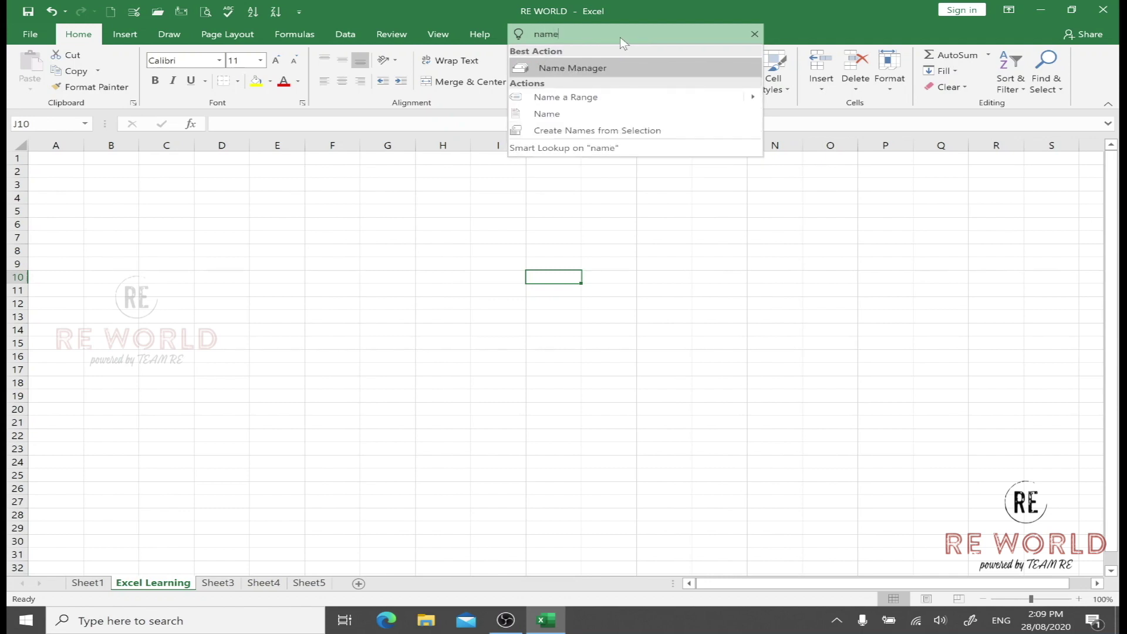
double_click(552, 35)
key("BackSpace")
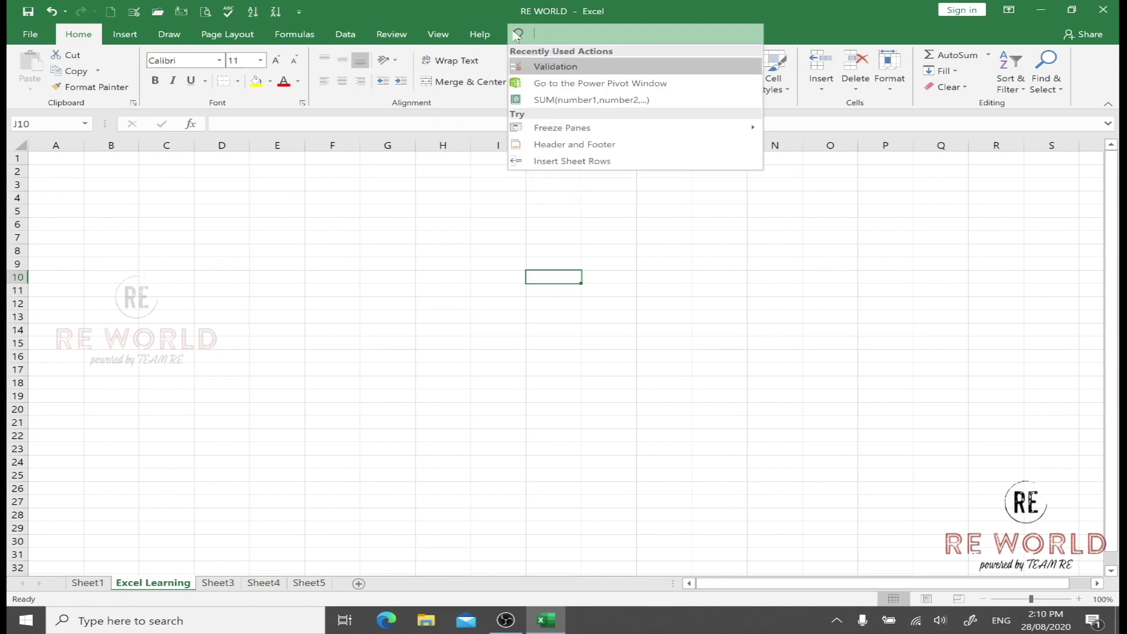
type("Auto Su")
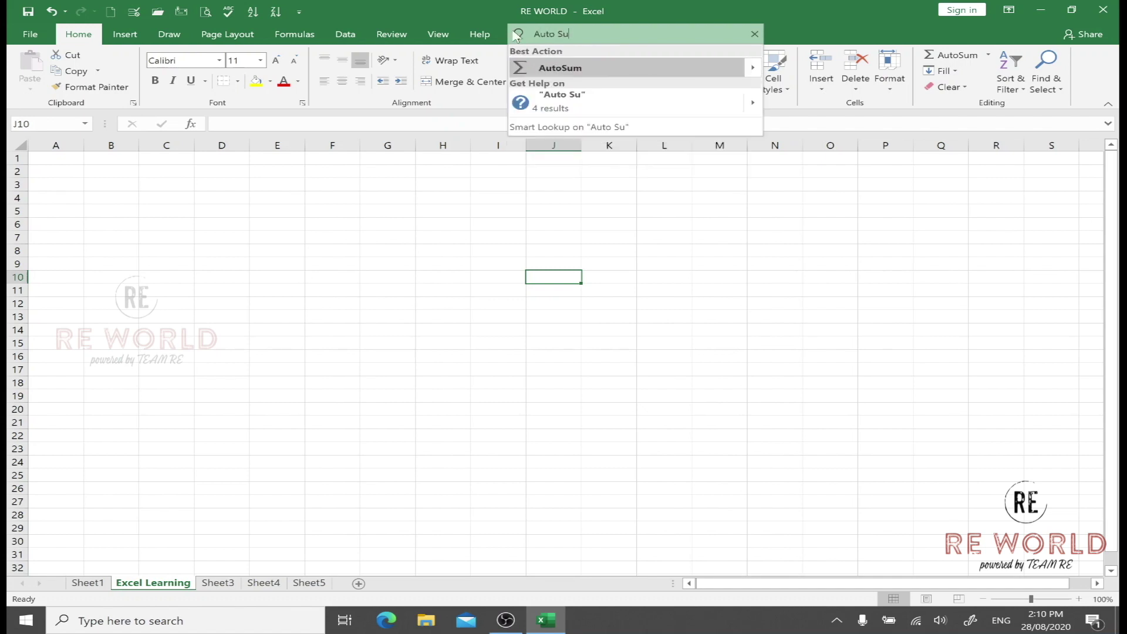
left_click(560, 68)
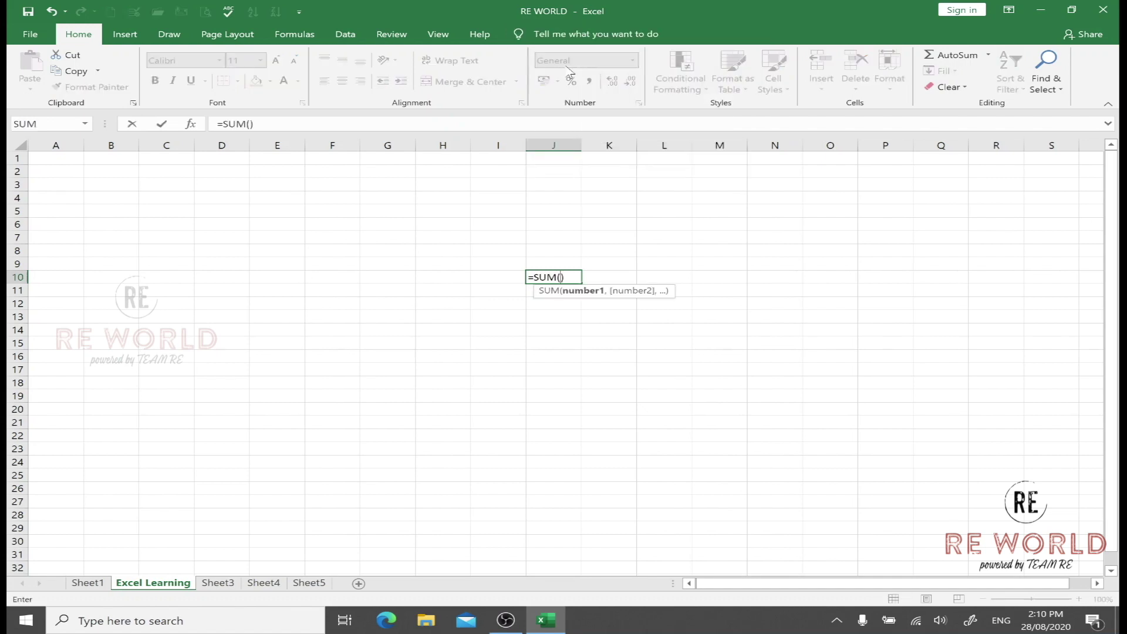
left_click(574, 229)
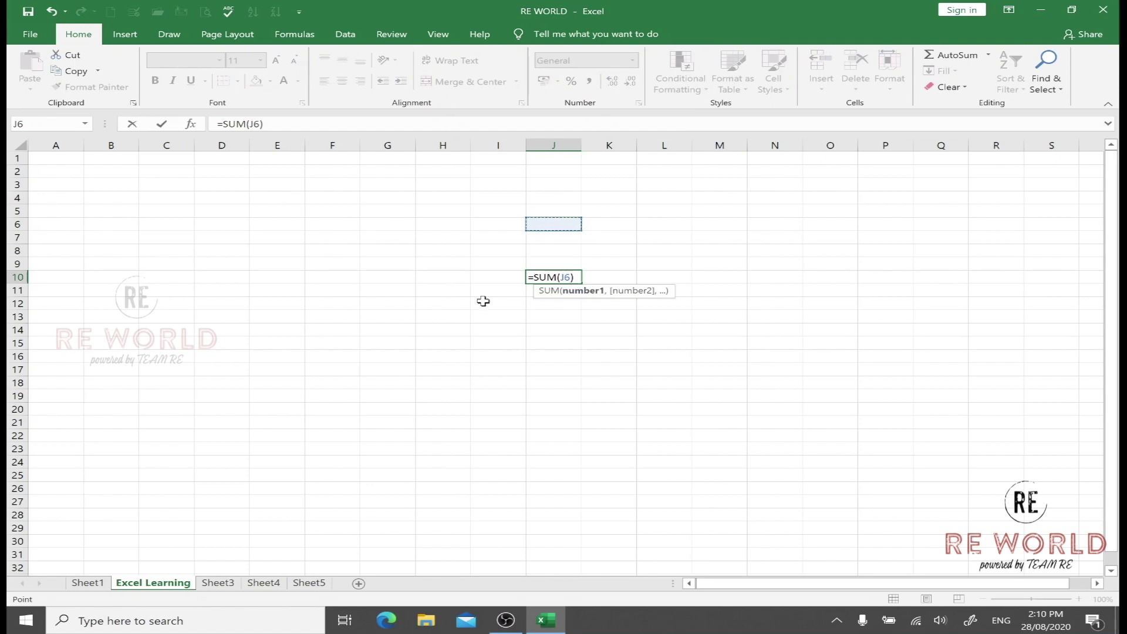
key("Escape")
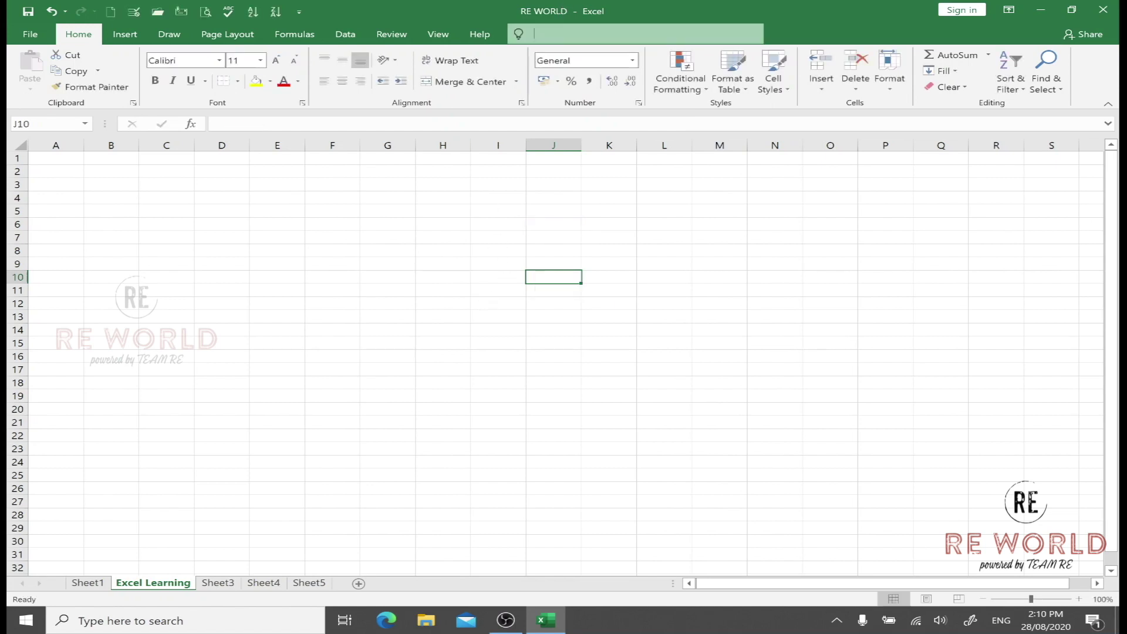
left_click(534, 34)
type("VLOOK")
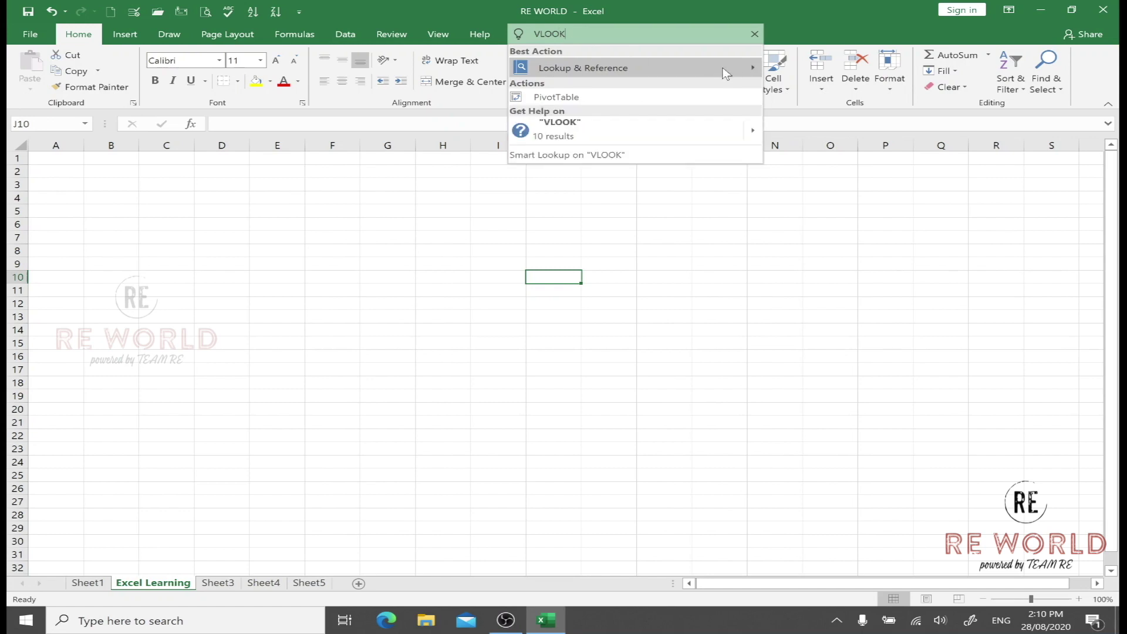
mouse_move(727, 73)
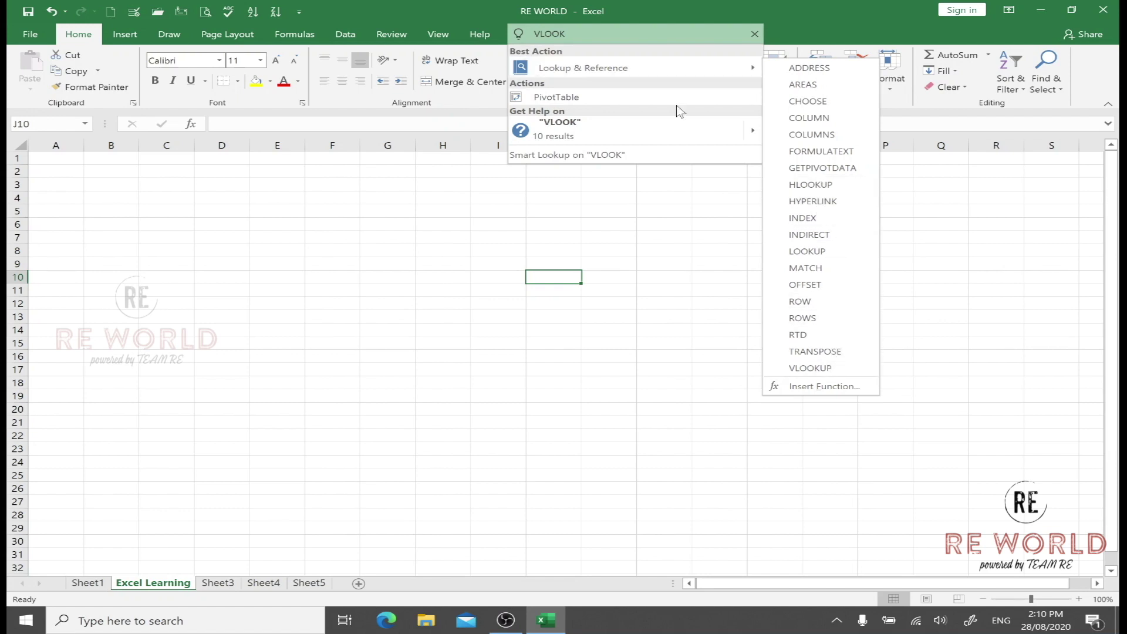
type("up")
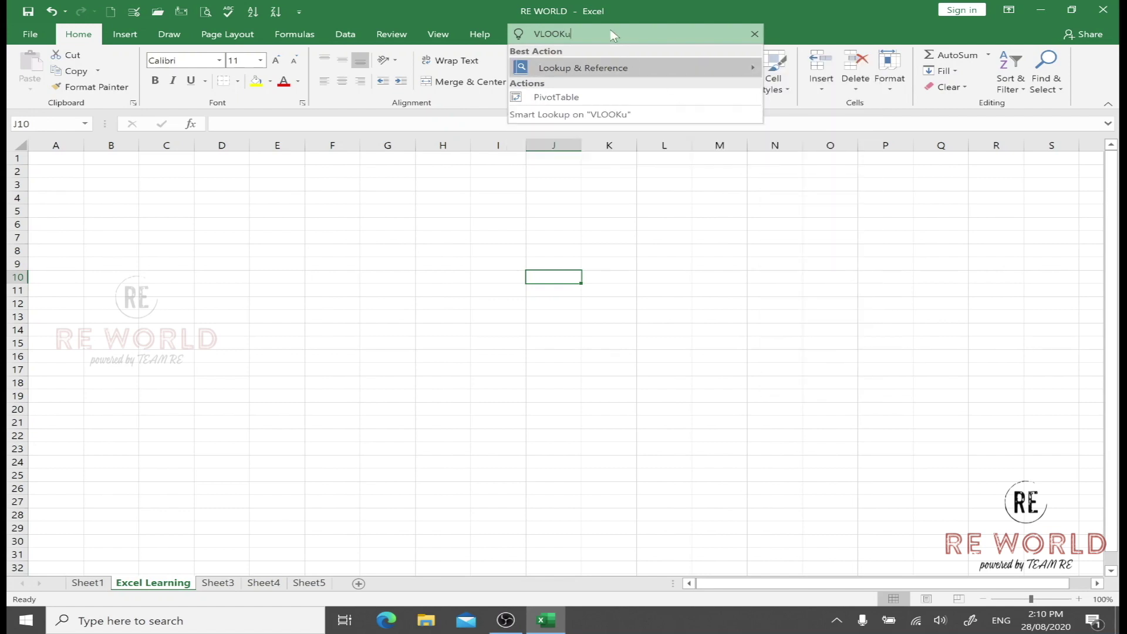
left_click(578, 87)
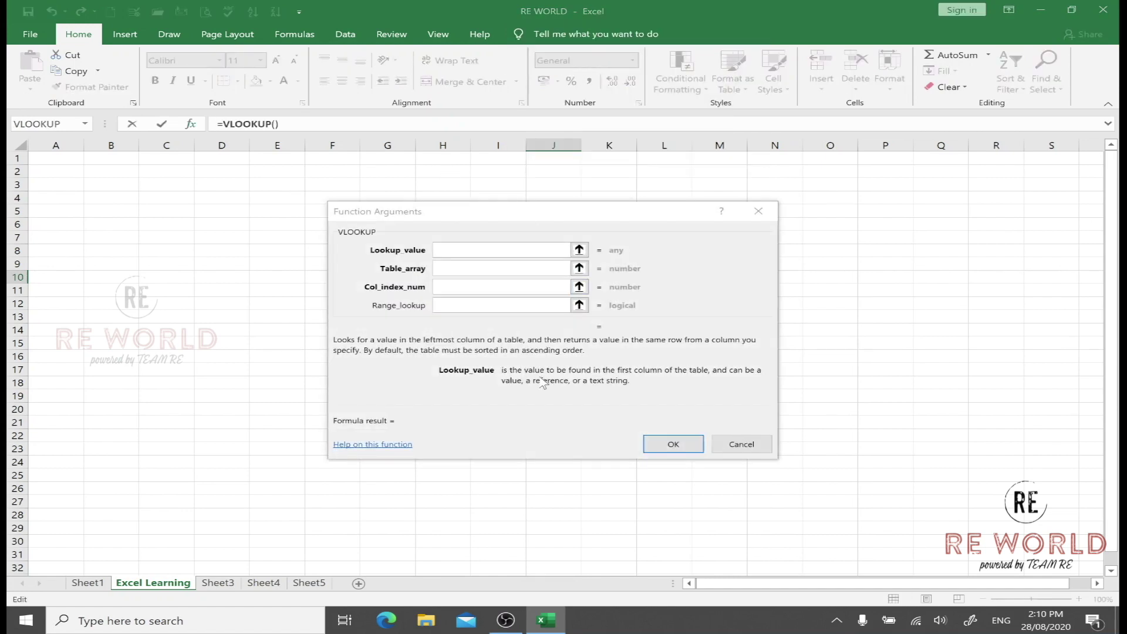
left_click(742, 445)
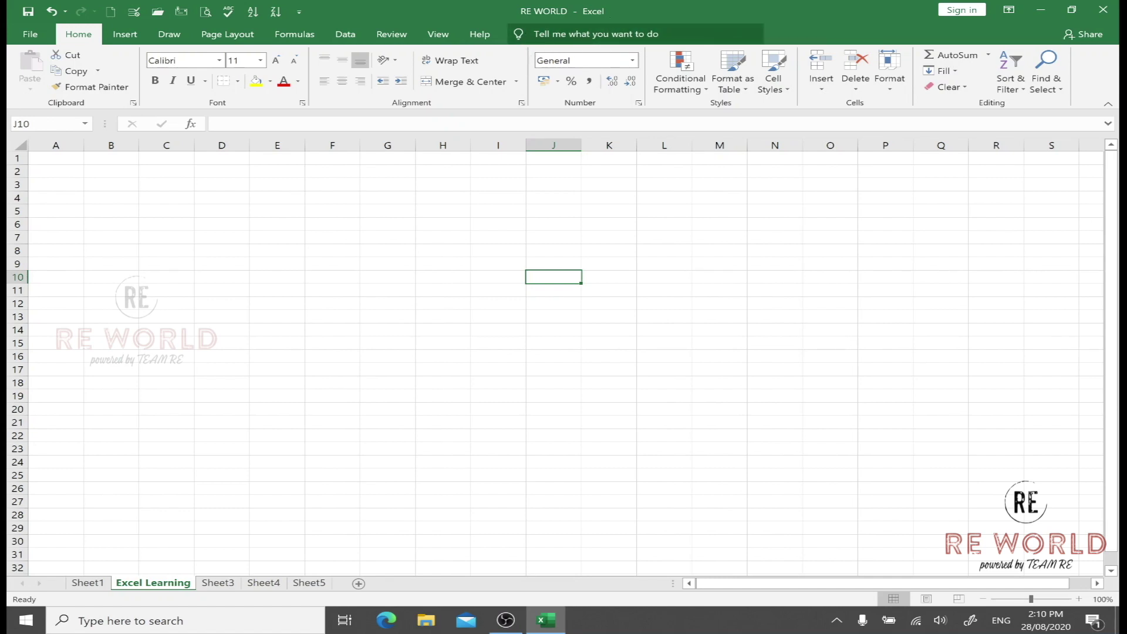
left_click(441, 304)
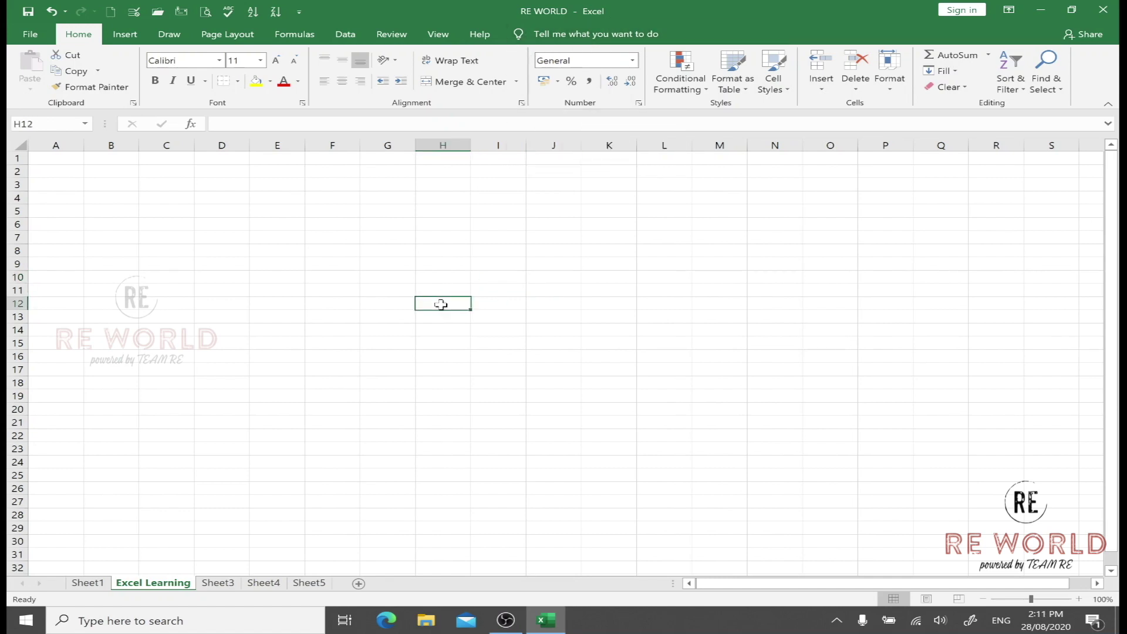